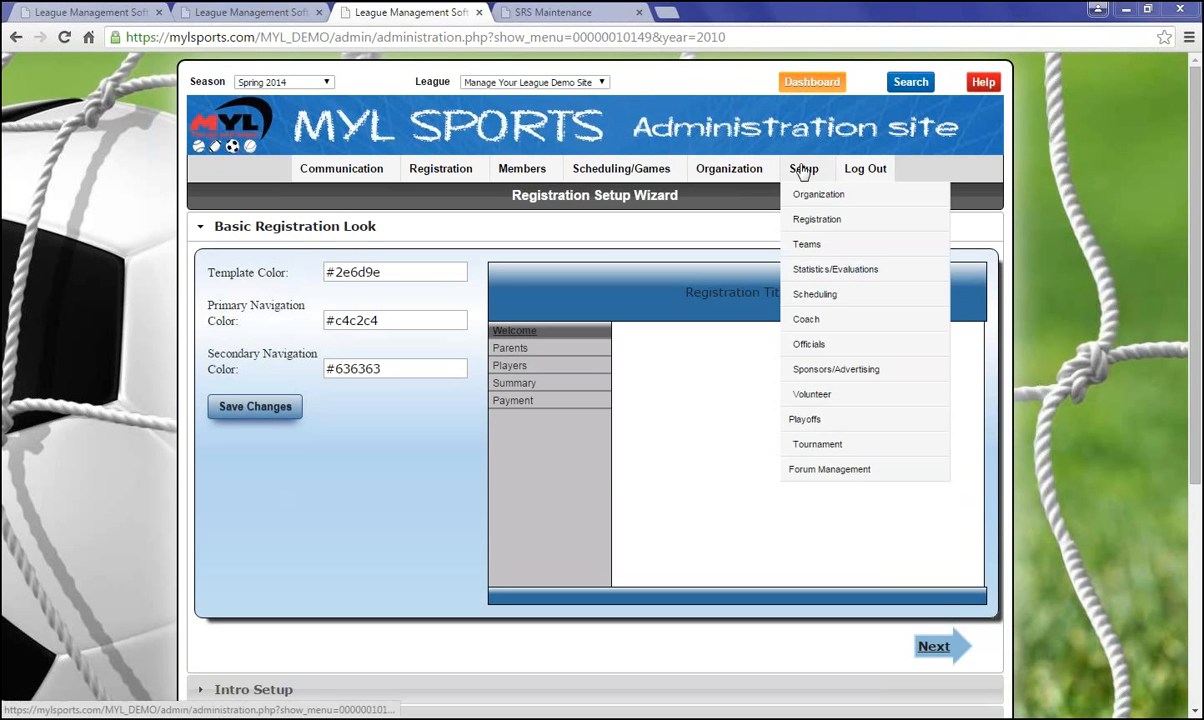
Set the registration template colour to red #ff0505
mouse_move(817, 219)
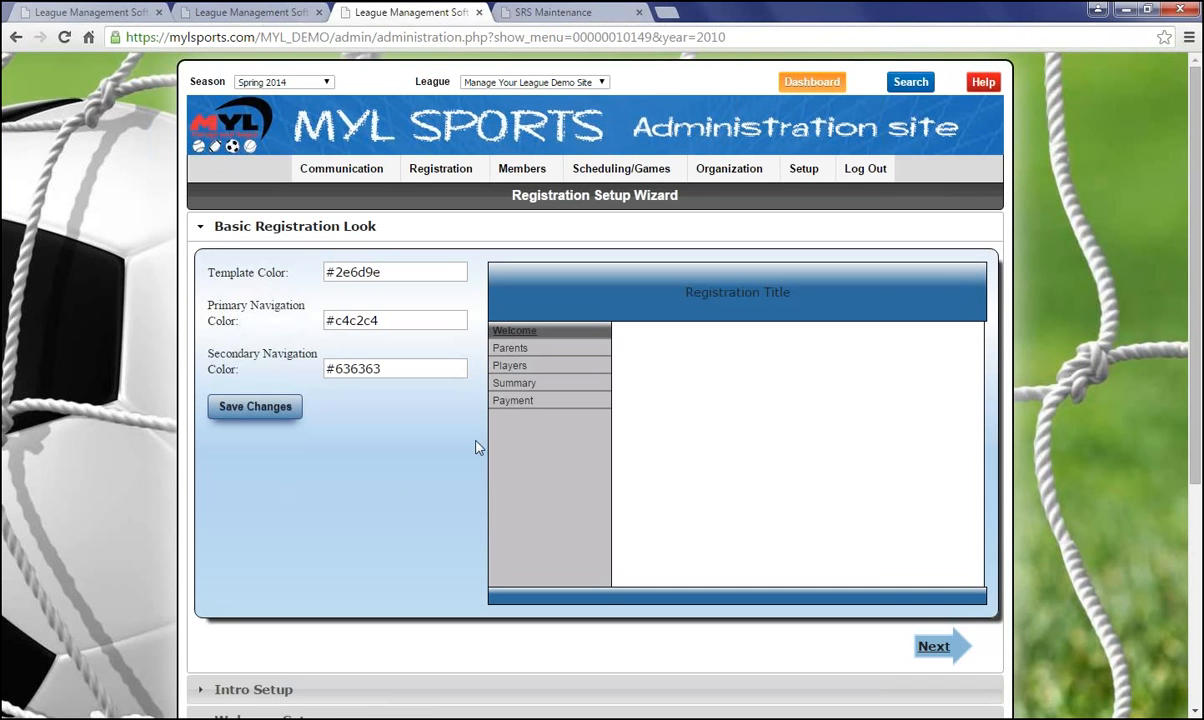
scroll(476, 449, down, 3)
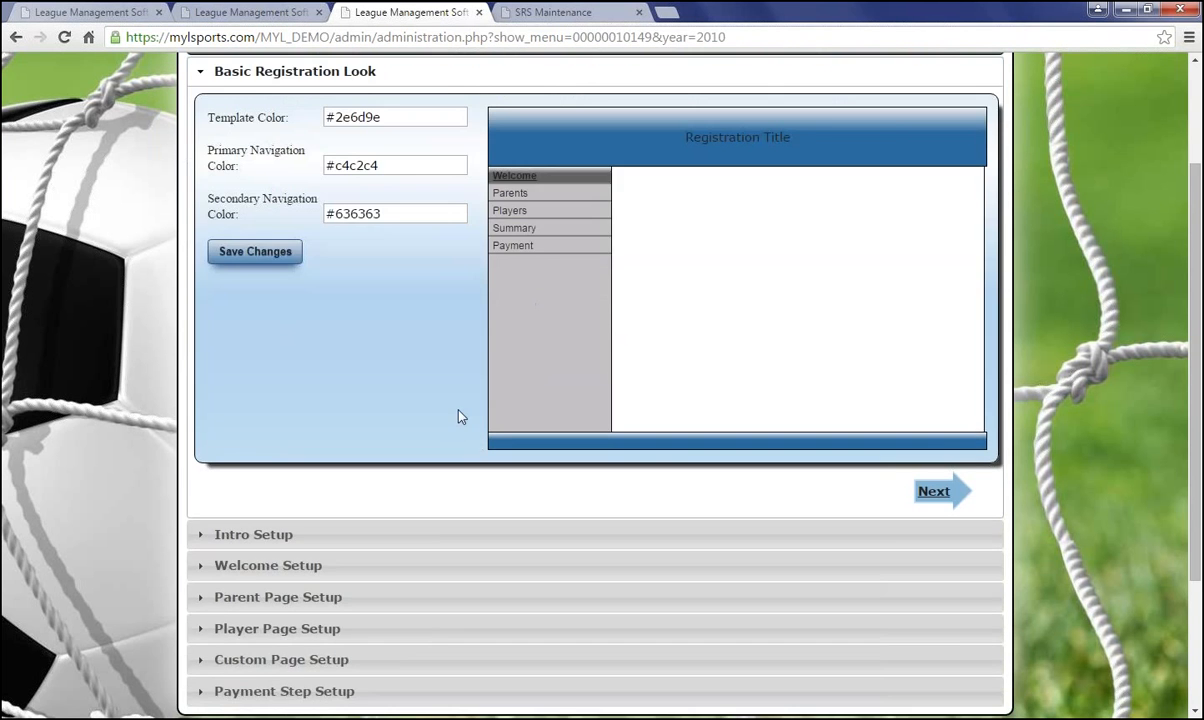
scroll(460, 410, up, 3)
scroll(456, 407, down, 3)
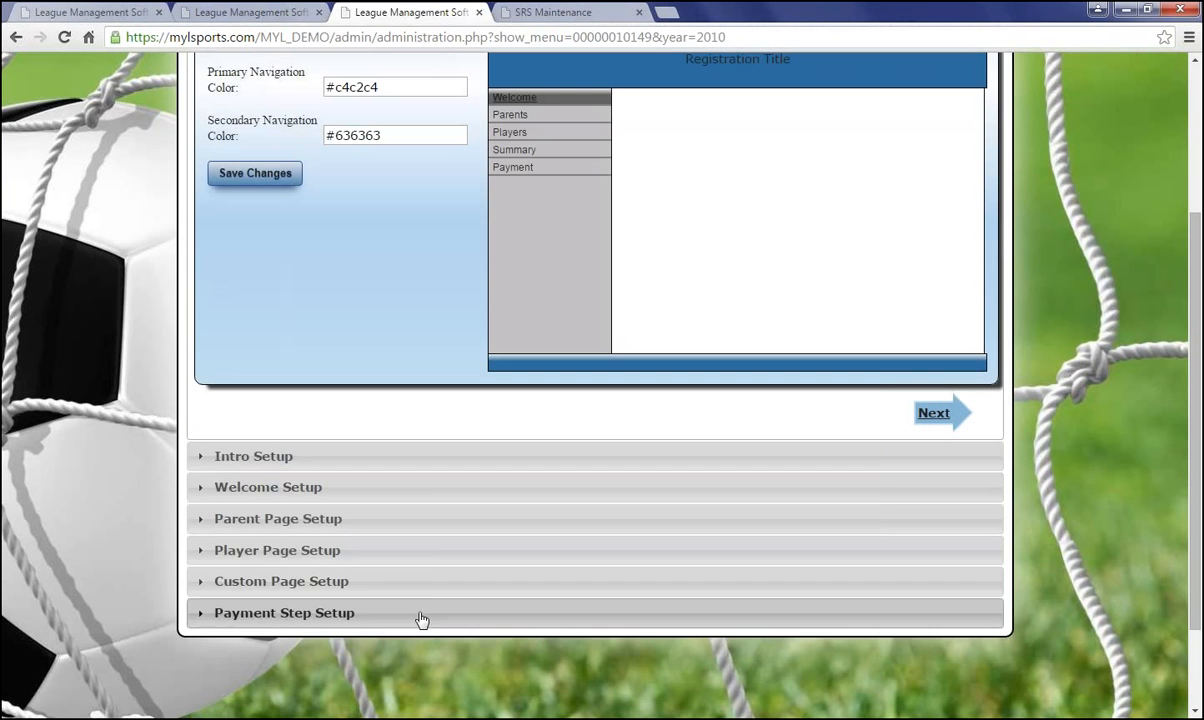
scroll(438, 443, up, 3)
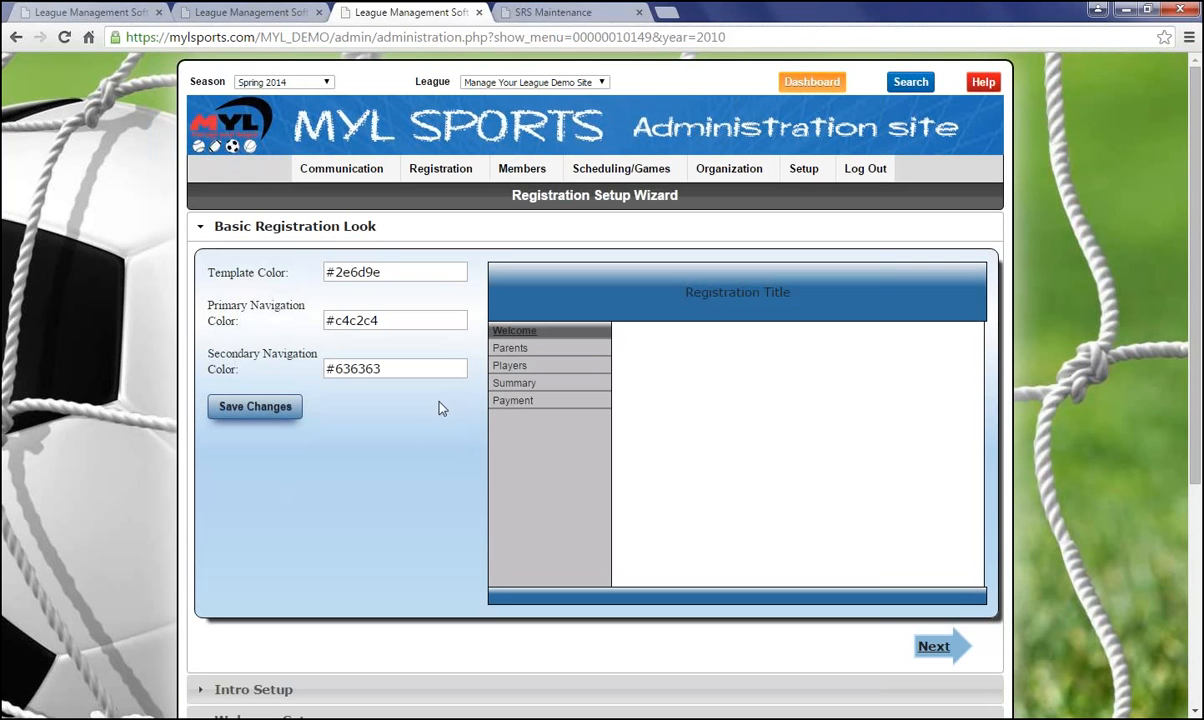
click(390, 271)
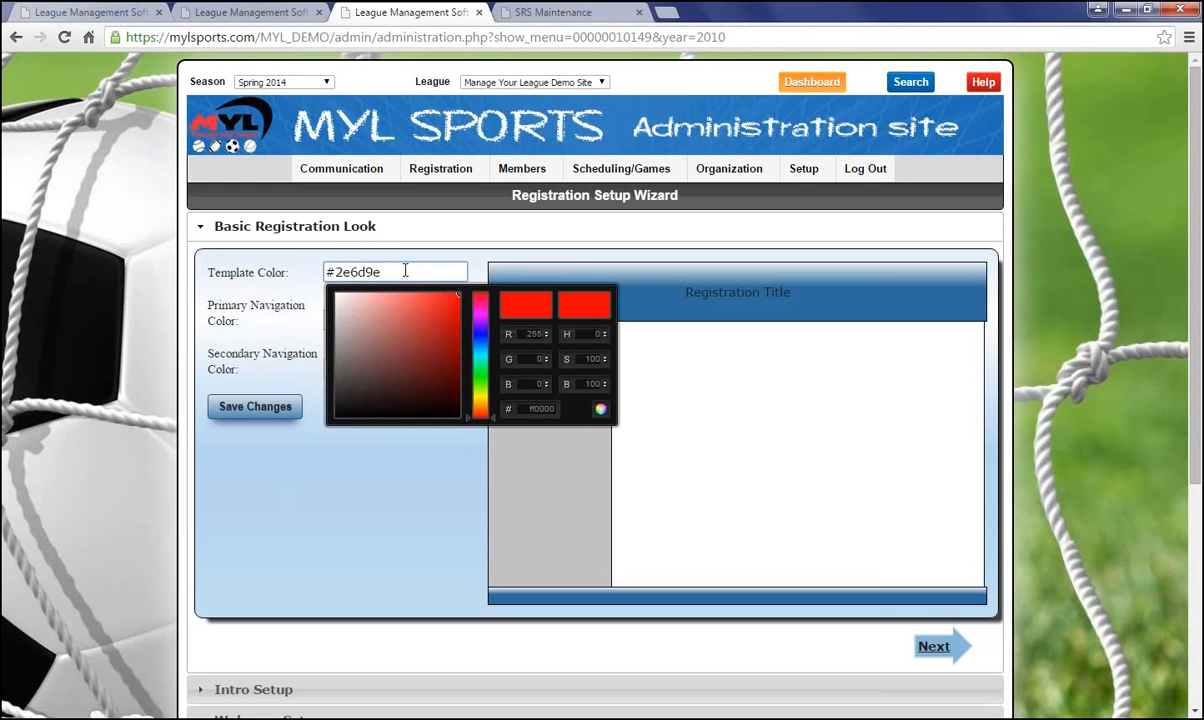
drag(412, 340, 459, 290)
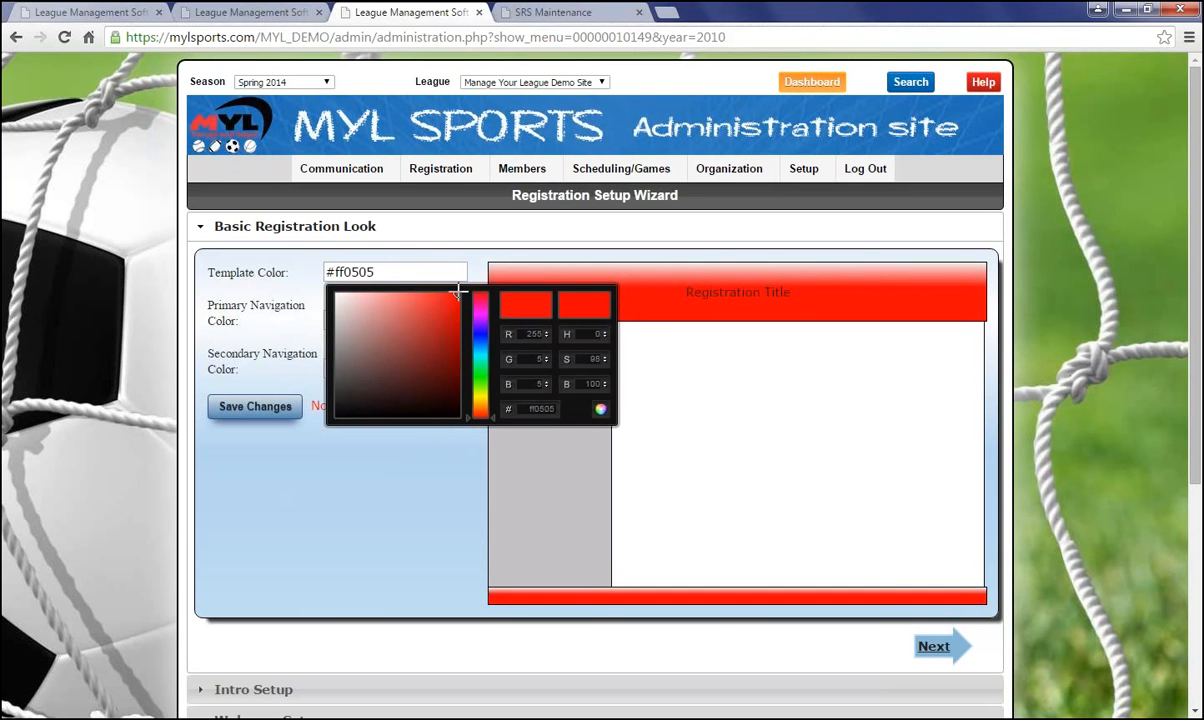
click(261, 282)
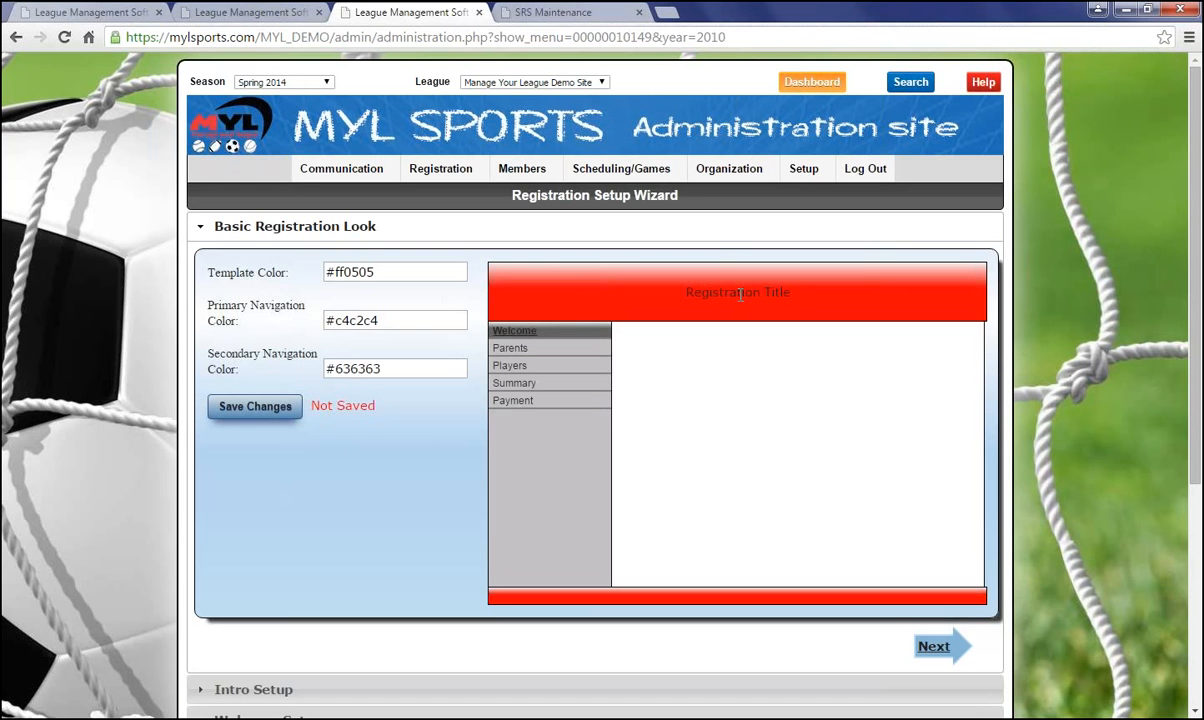
Set primary navigation to #a16f6f and secondary navigation to #edeaea
click(391, 319)
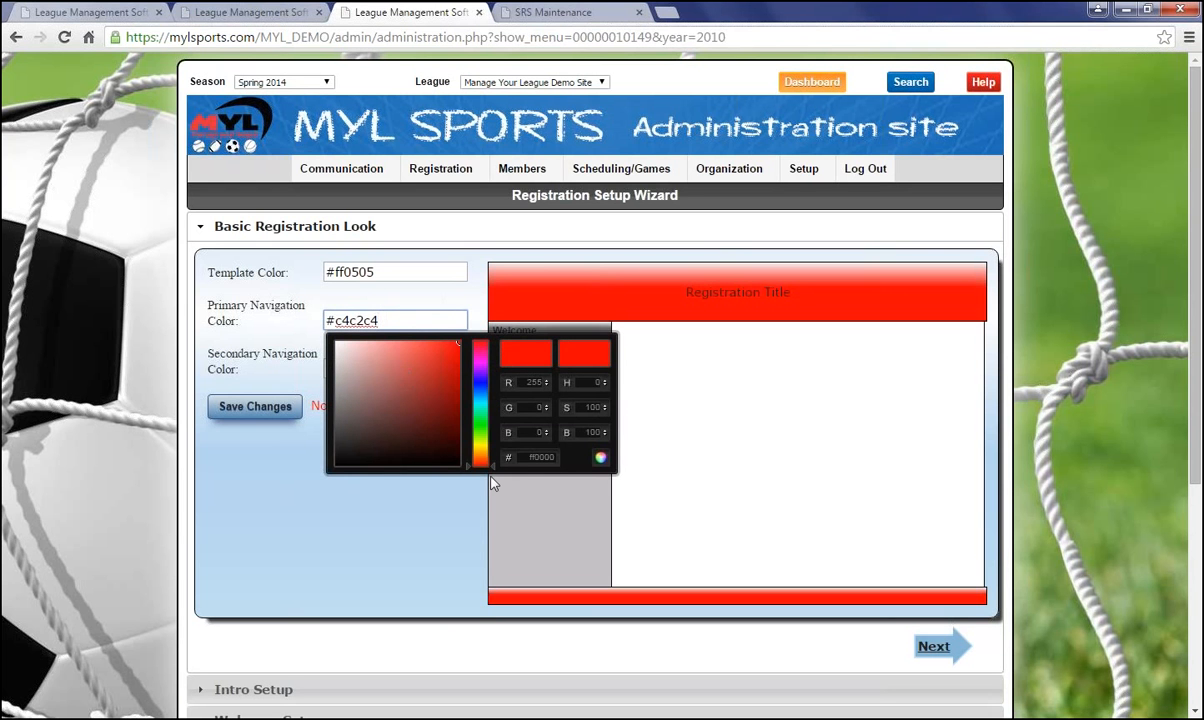
drag(420, 332, 374, 386)
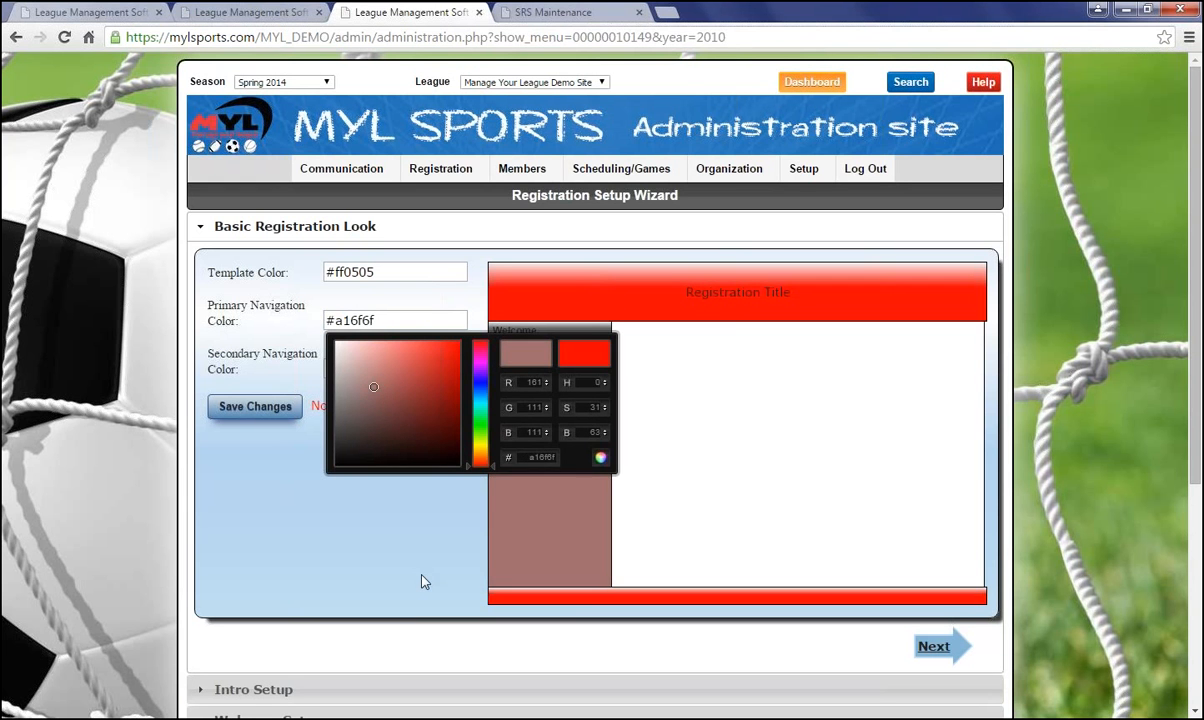
click(424, 580)
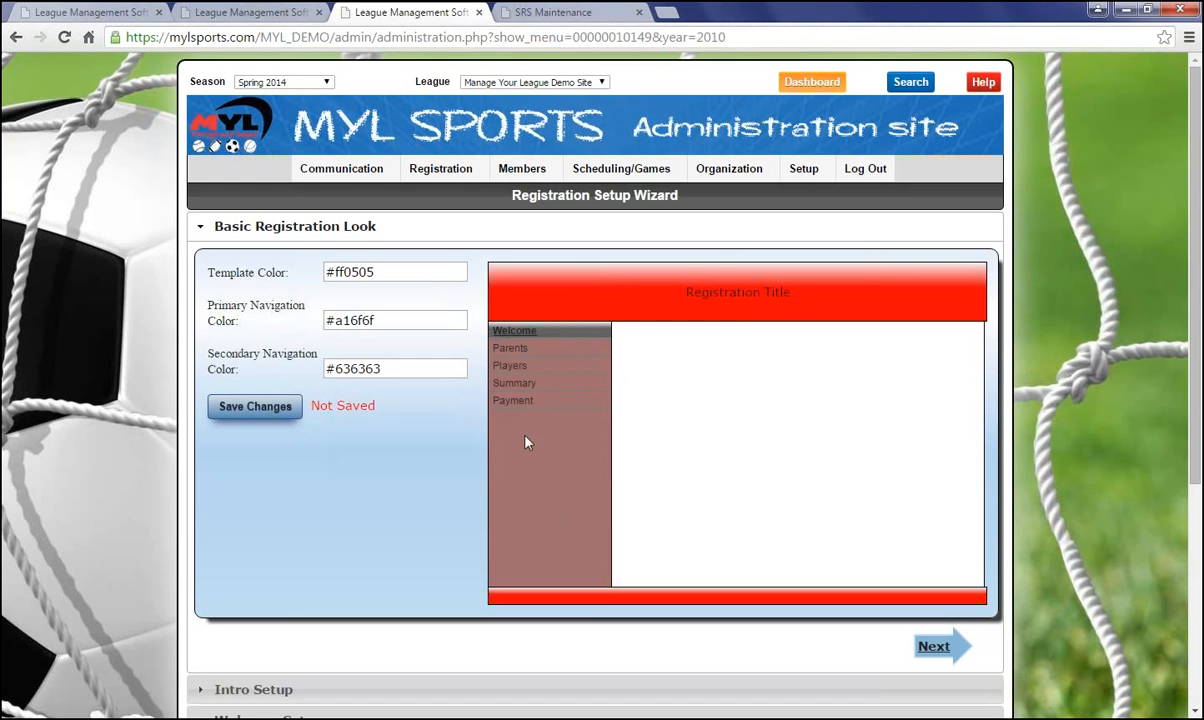
click(403, 368)
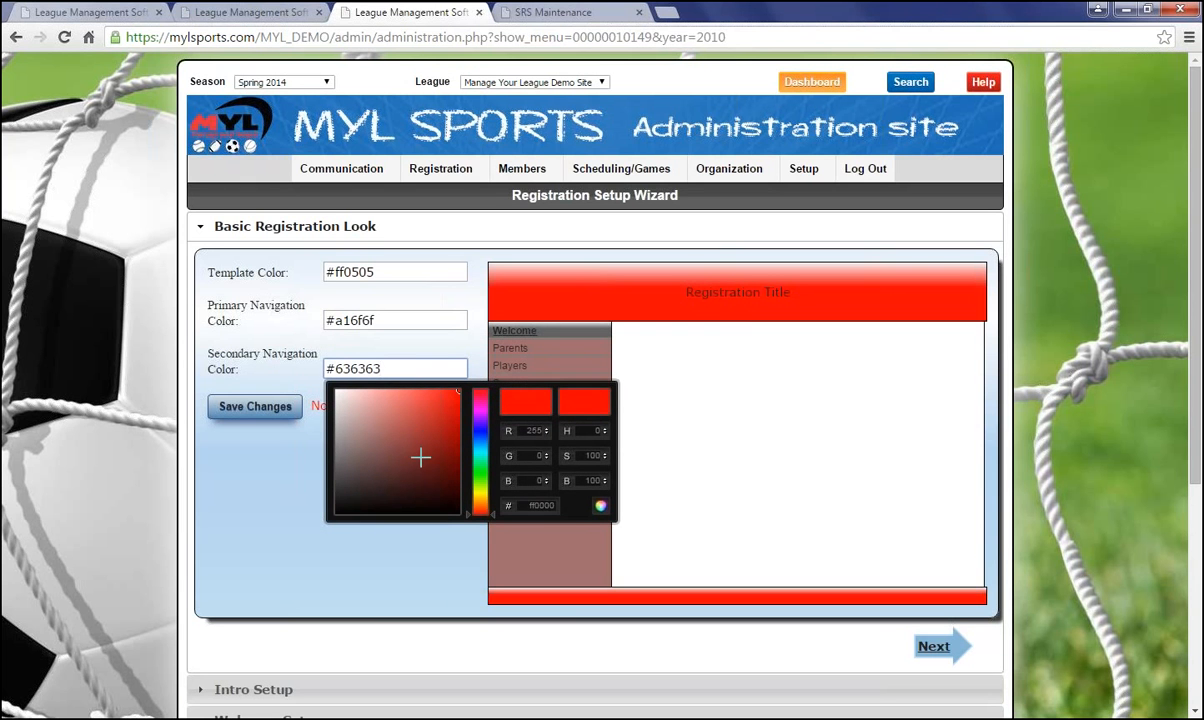
drag(419, 457, 336, 395)
click(250, 495)
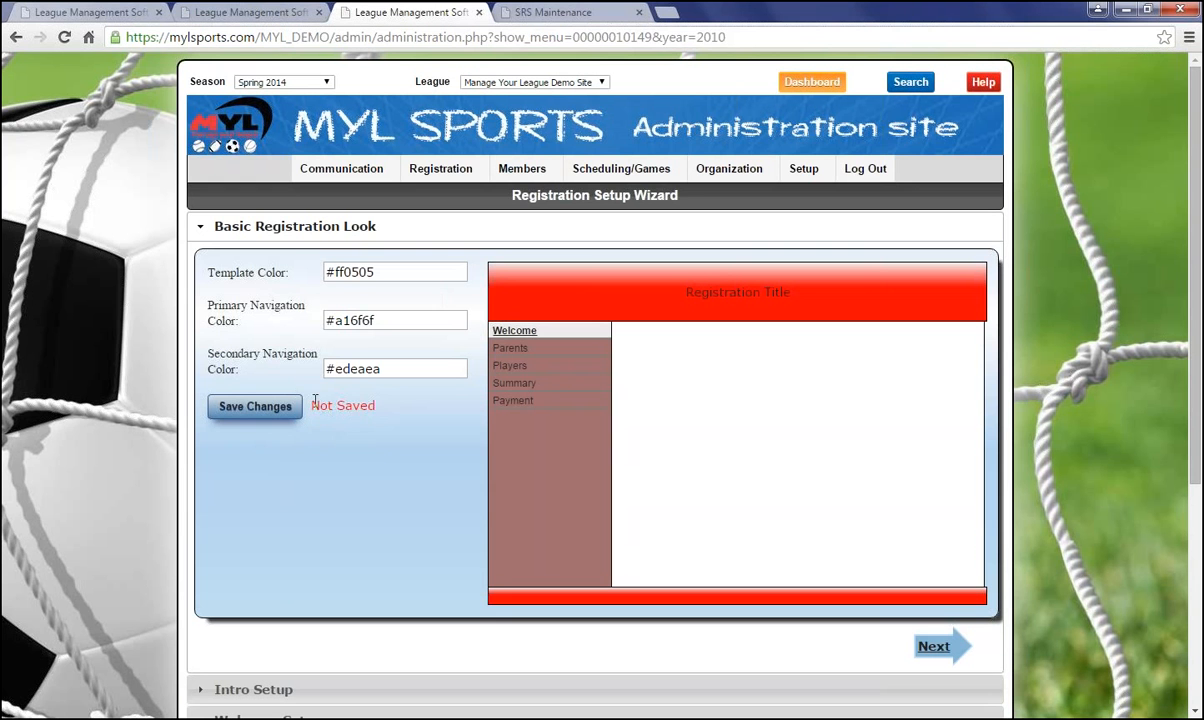
Save the new registration colours
drag(312, 405, 377, 403)
click(384, 405)
click(264, 418)
Advance to Intro Setup and enter 'Welcome to registration!' as the Registration Prepend
click(933, 650)
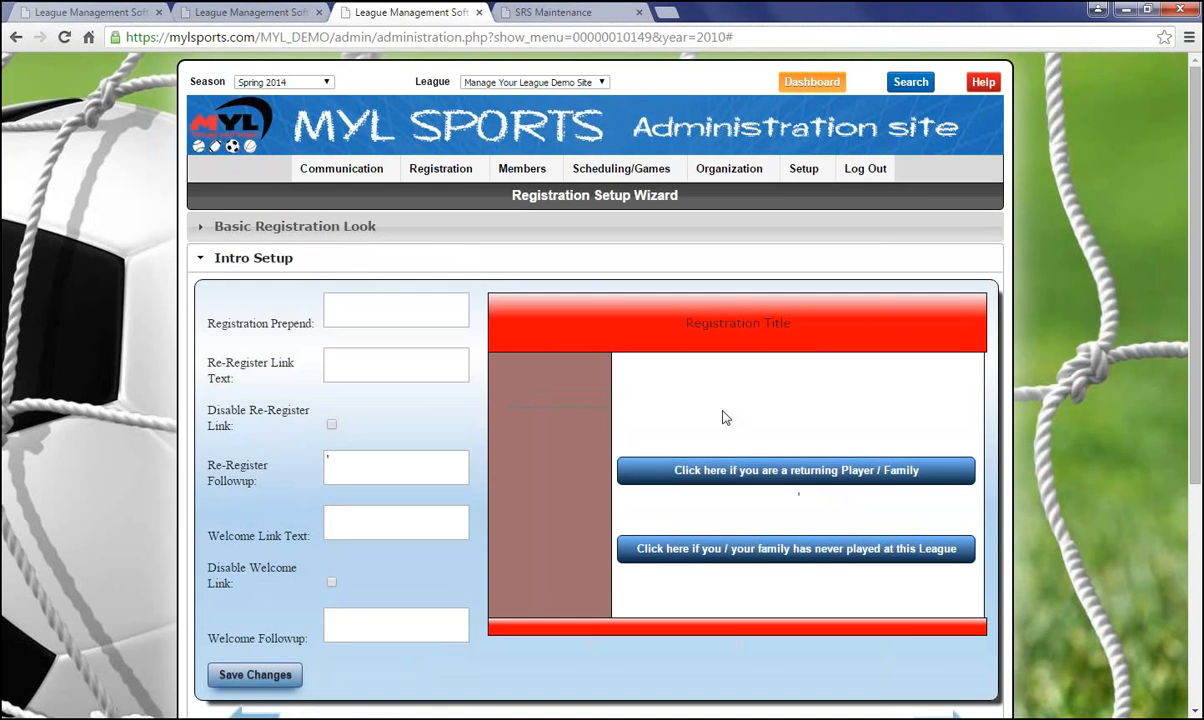
scroll(700, 419, down, 1)
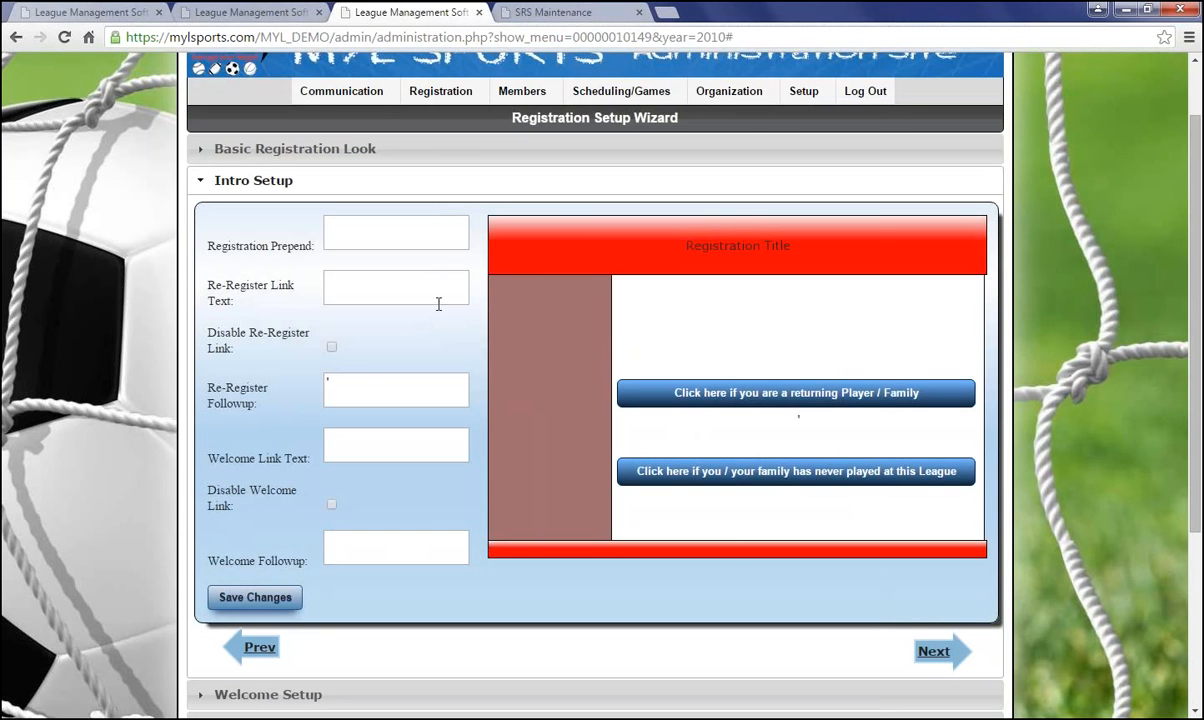
click(350, 387)
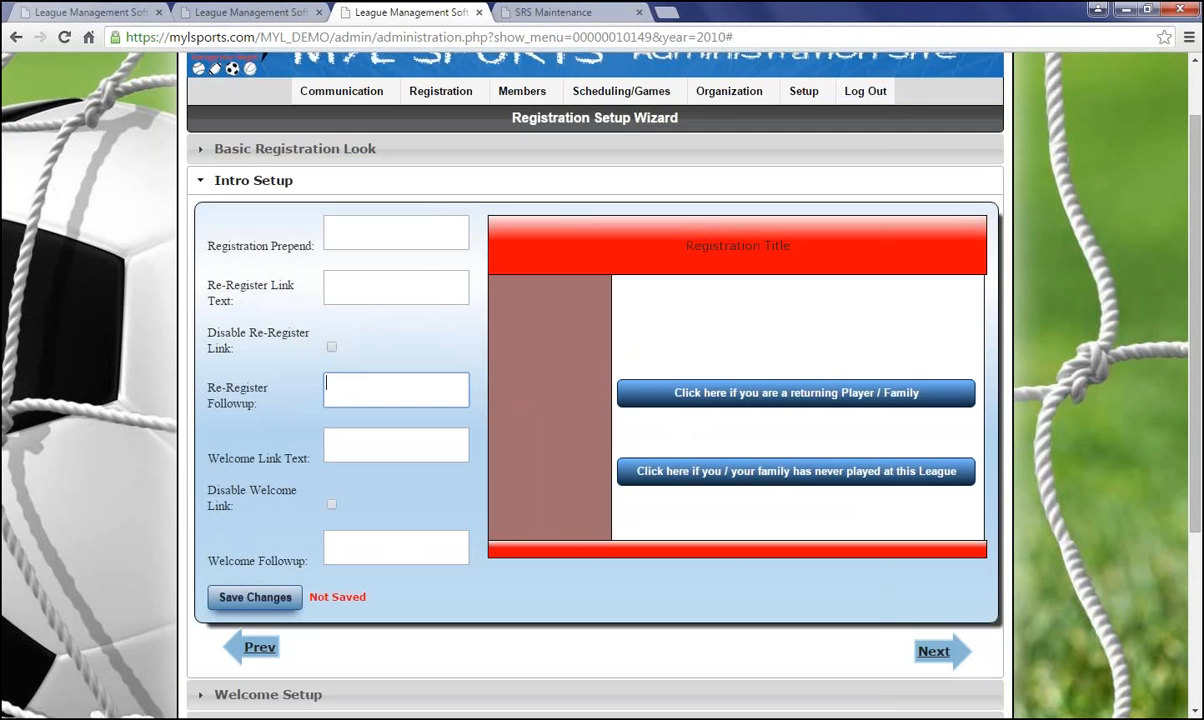
click(365, 242)
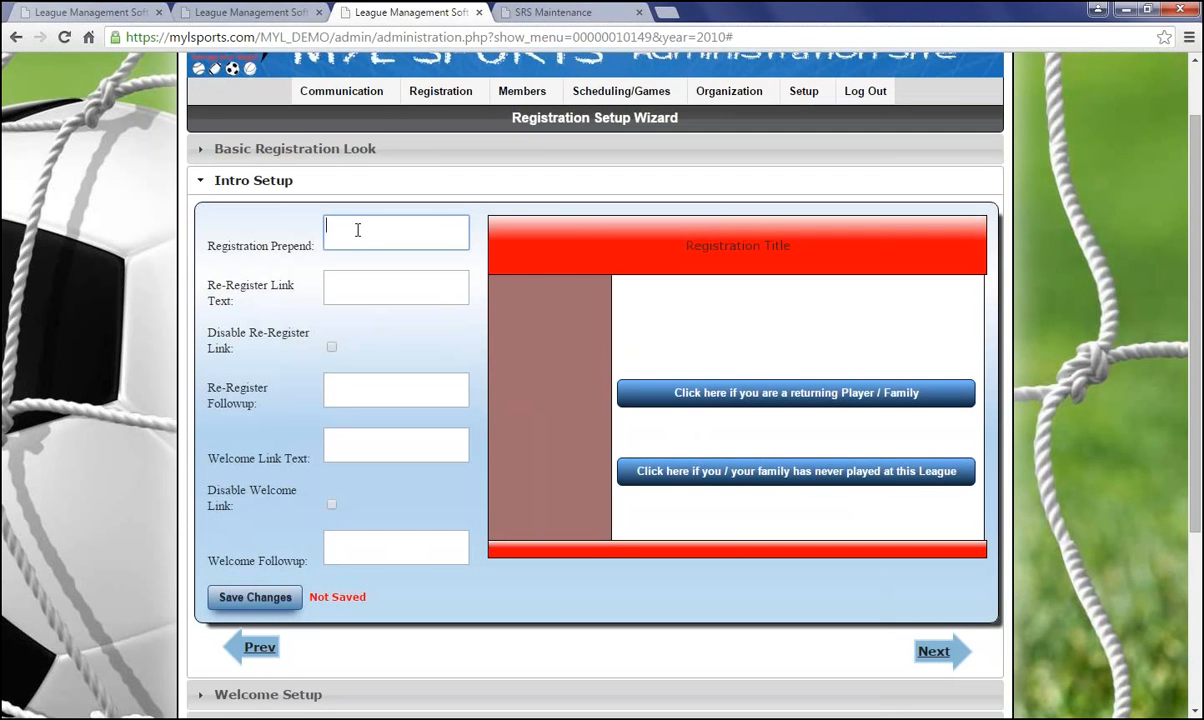
text(Welcome to registration )
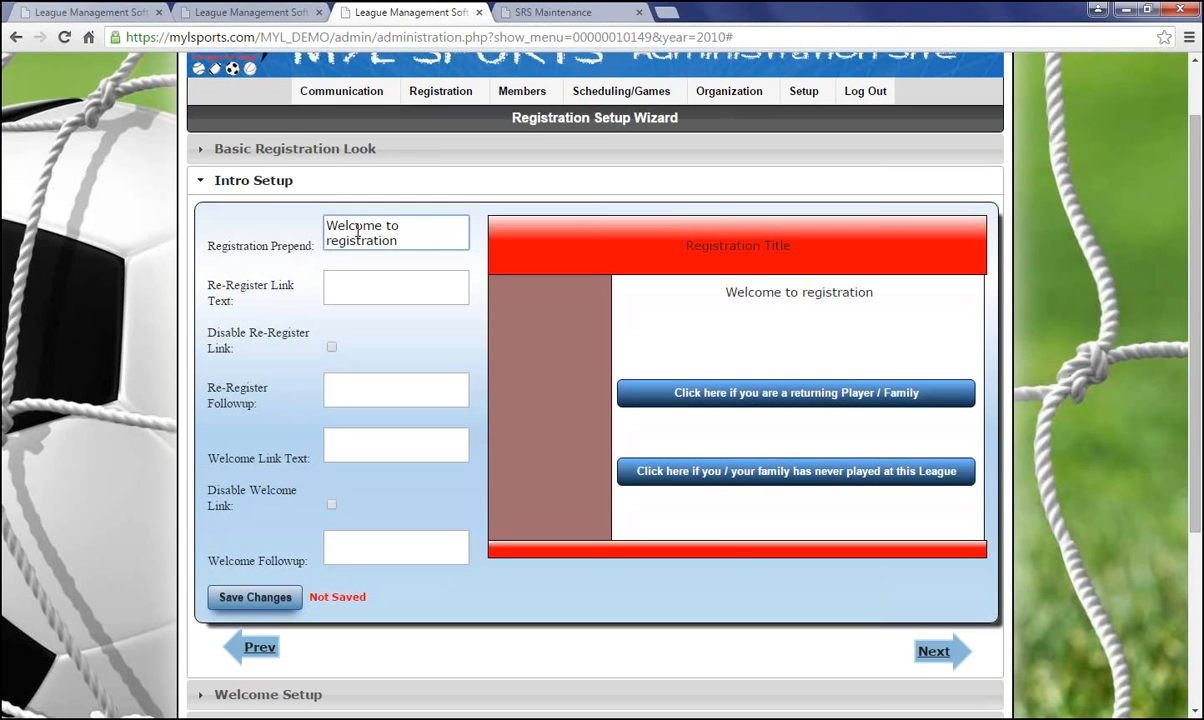
text(!)
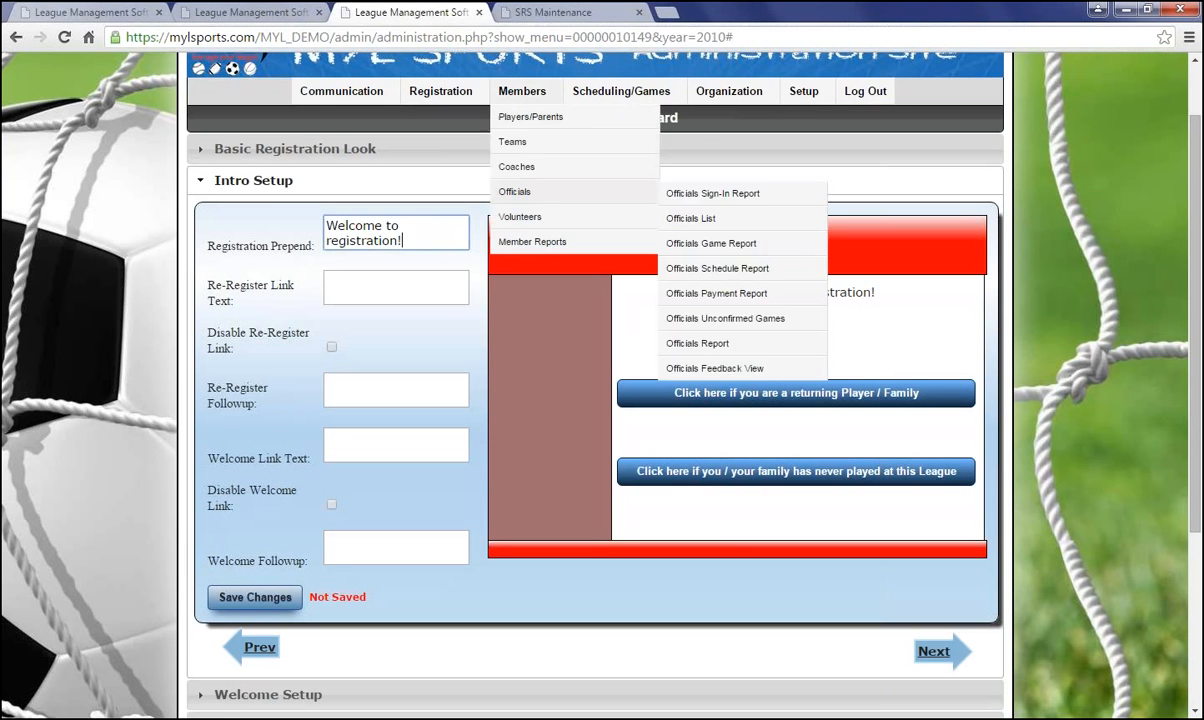
Set the Re-Register Link Text to 'Log in here'
click(371, 288)
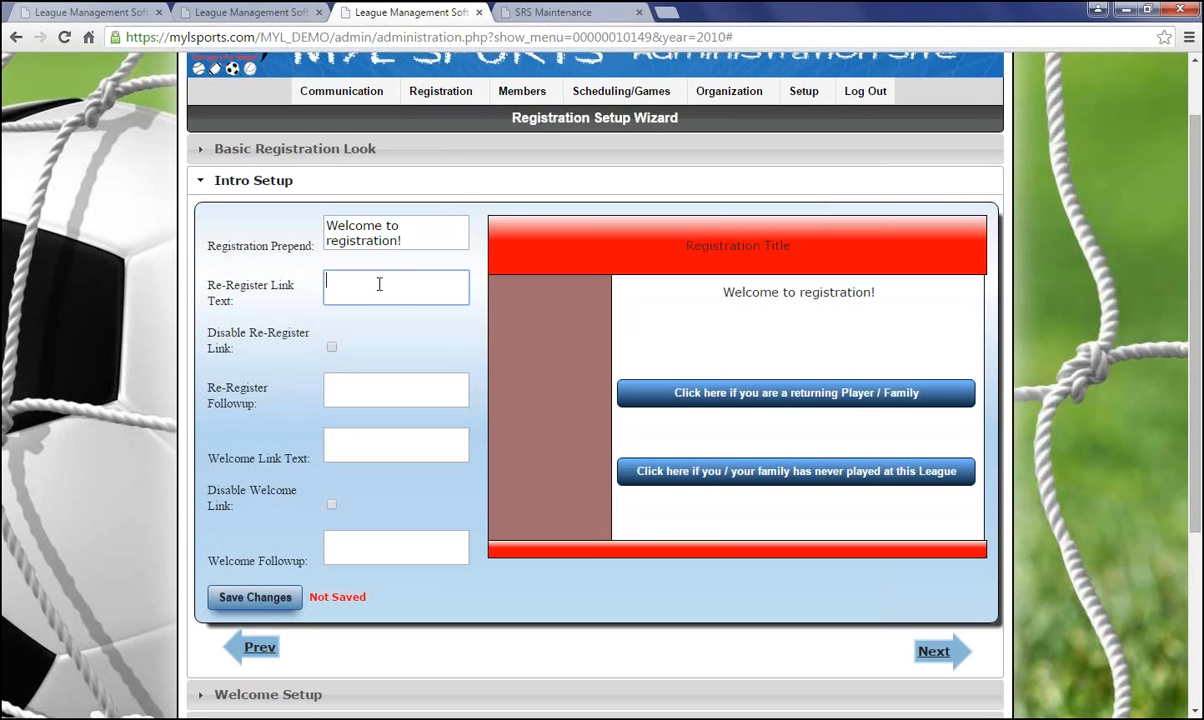
text(LOg)
key(BackSpace)
key(BackSpace)
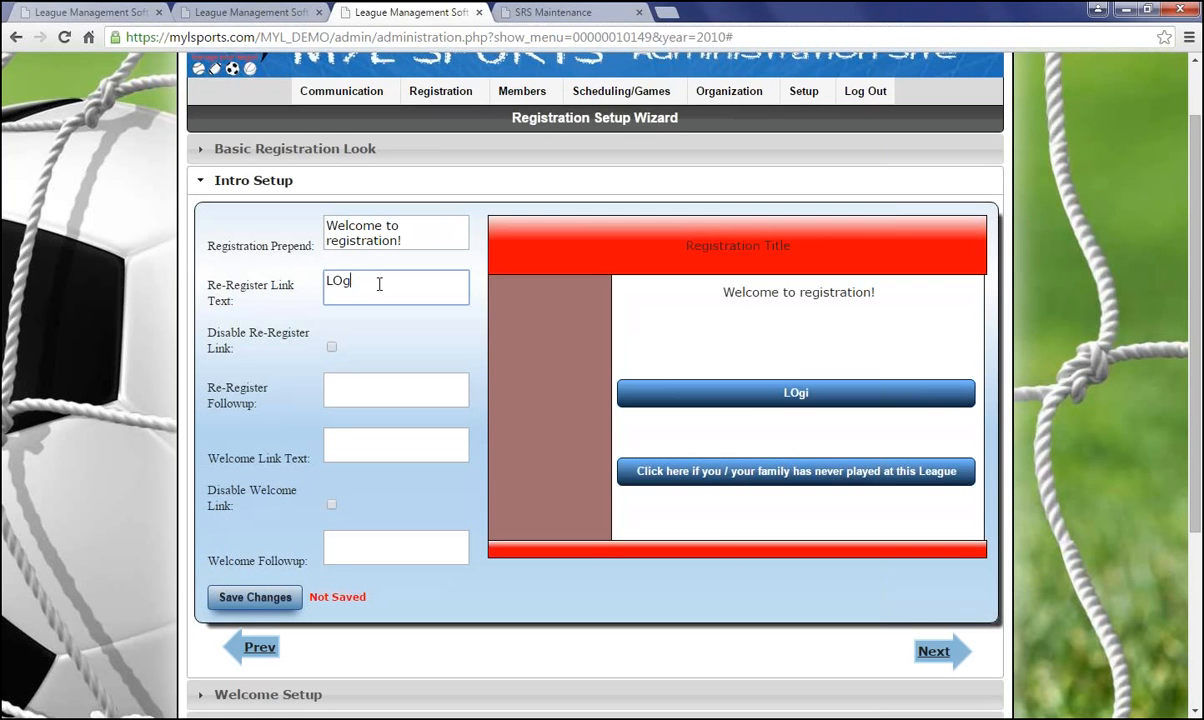
text(og in here)
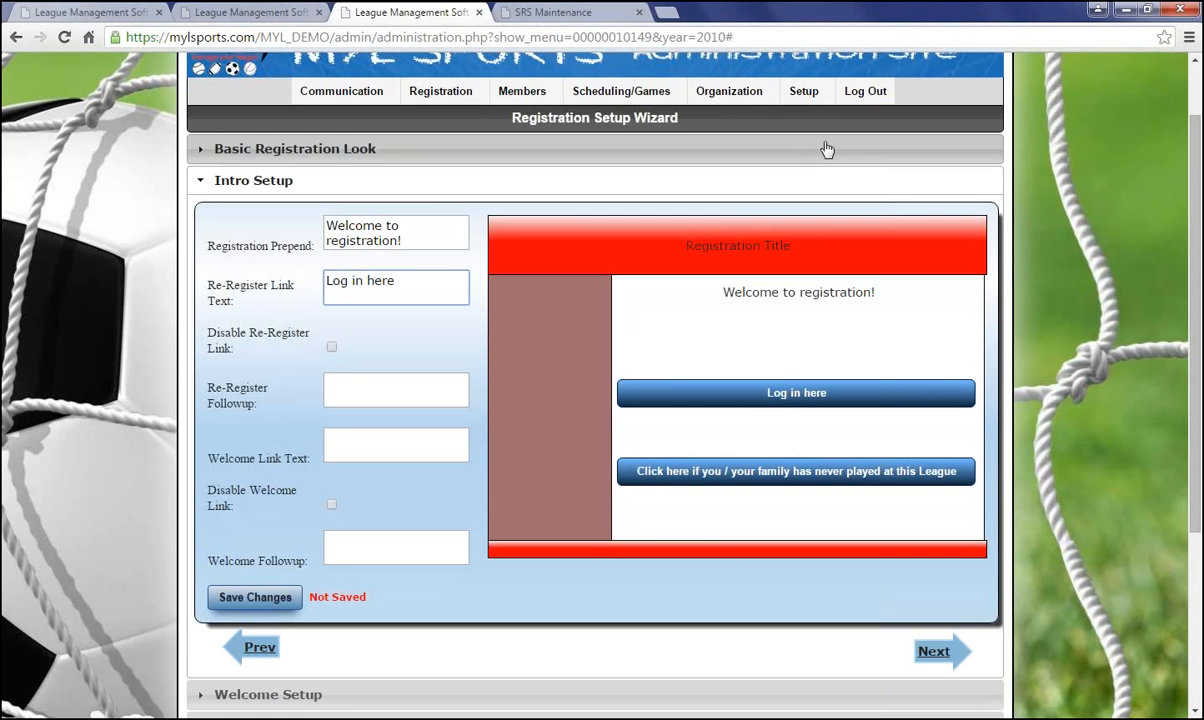
click(414, 352)
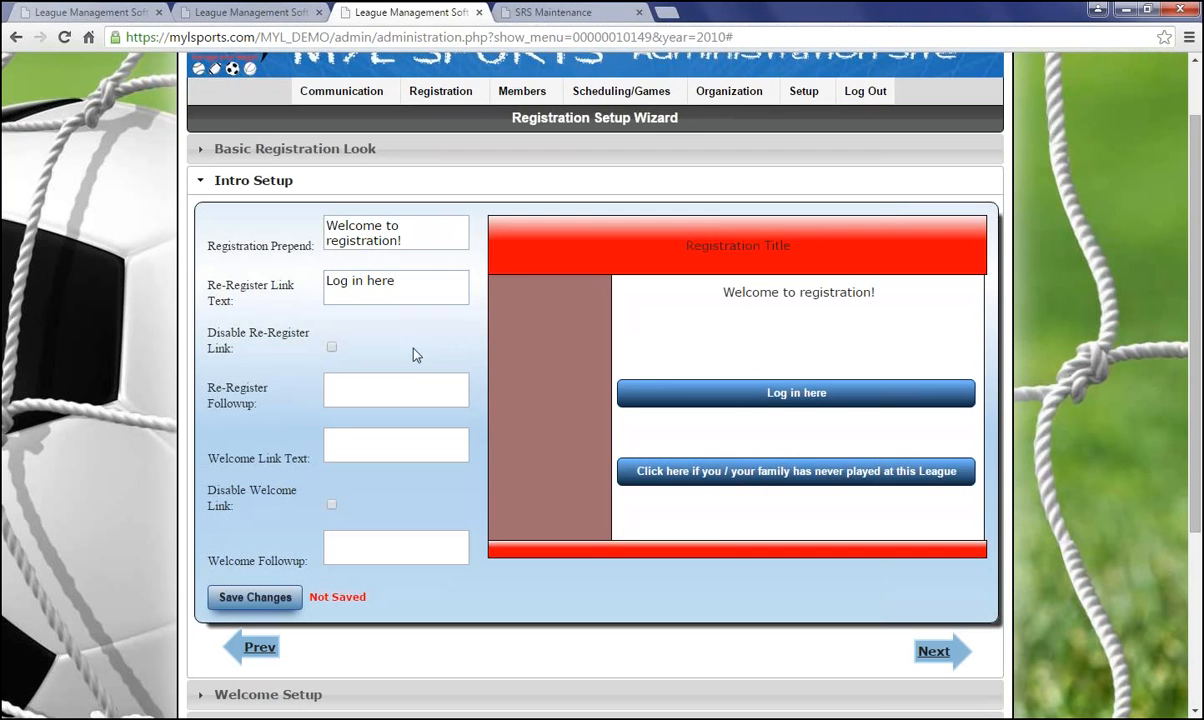
Enter '(username and password required)' as the Re-Register Followup, correcting the typos
click(332, 349)
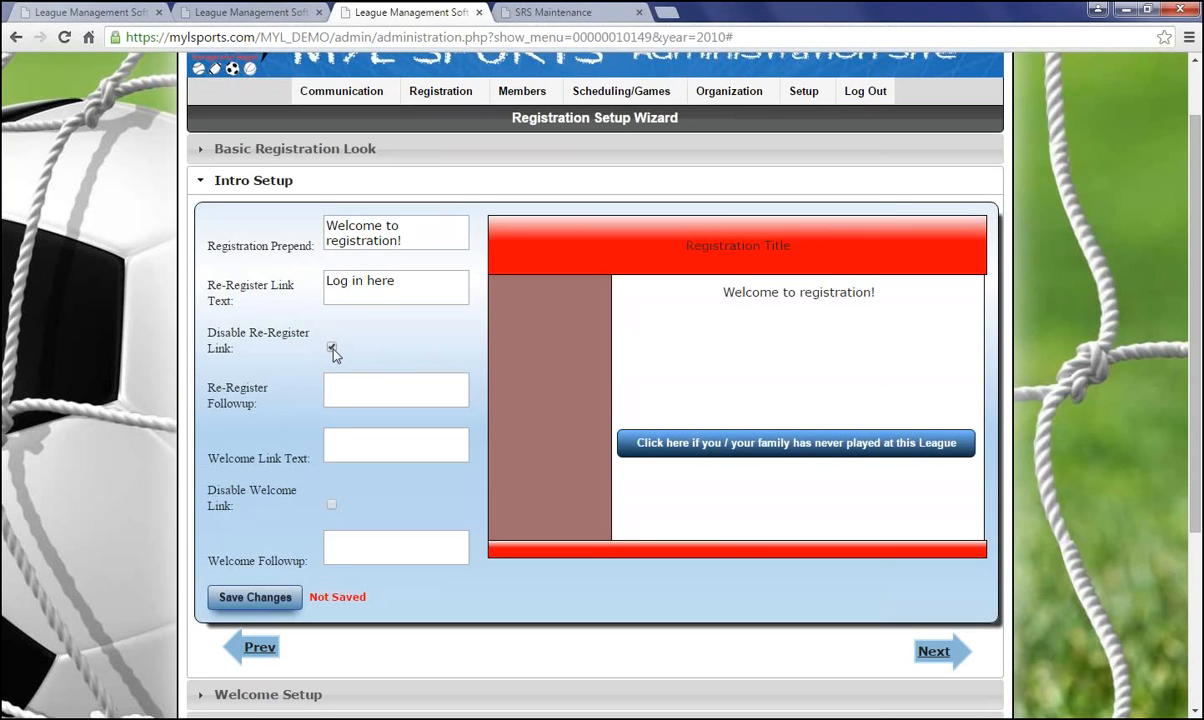
click(332, 349)
click(350, 391)
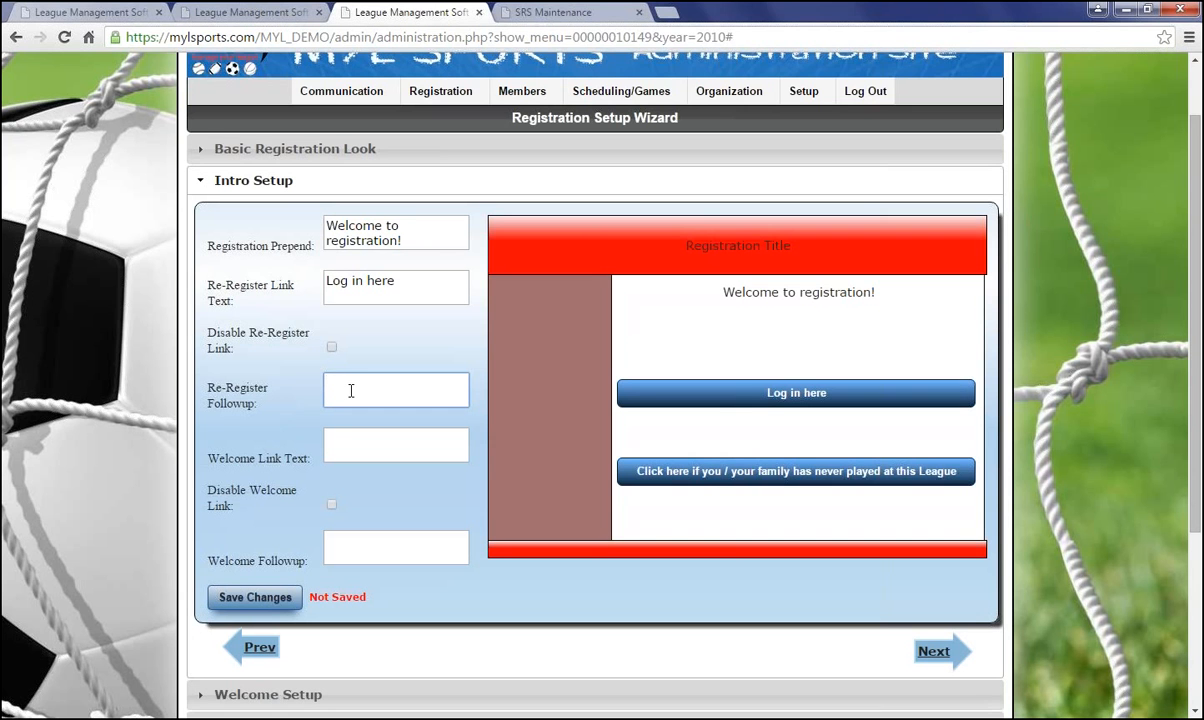
text((usnae)
text( and)
key(BackSpace)
key(BackSpace)
key(BackSpace)
key(BackSpace)
key(BackSpace)
text(me and password)
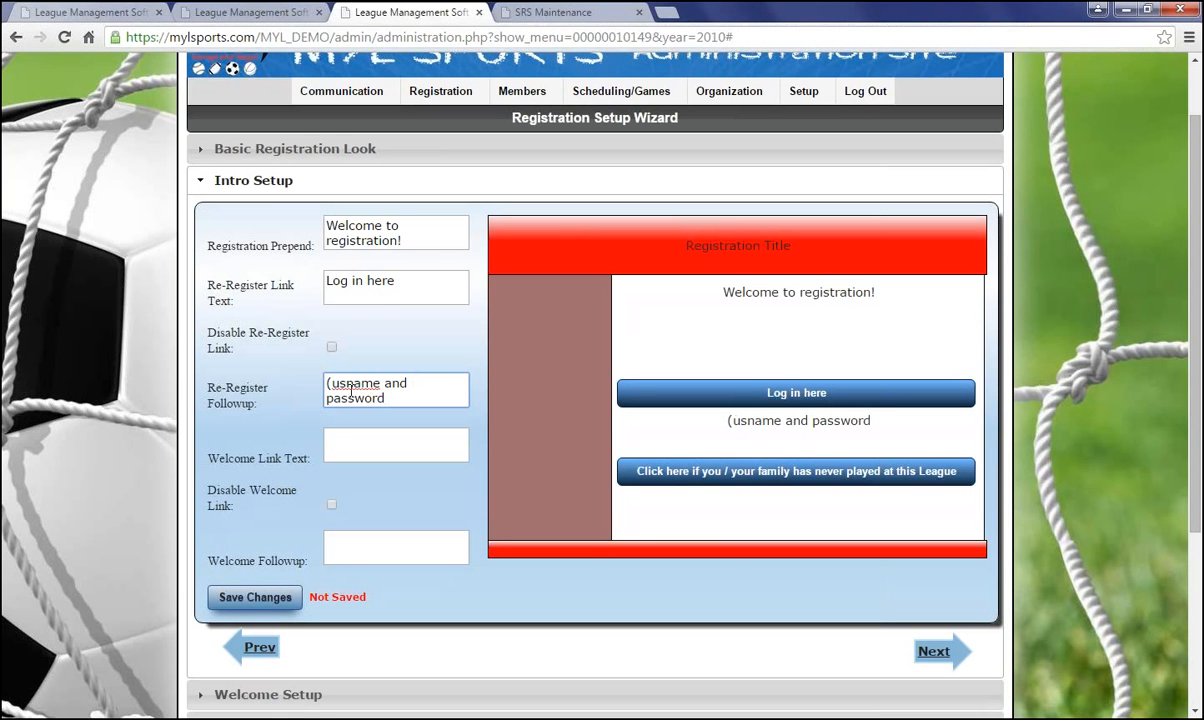
text( re)
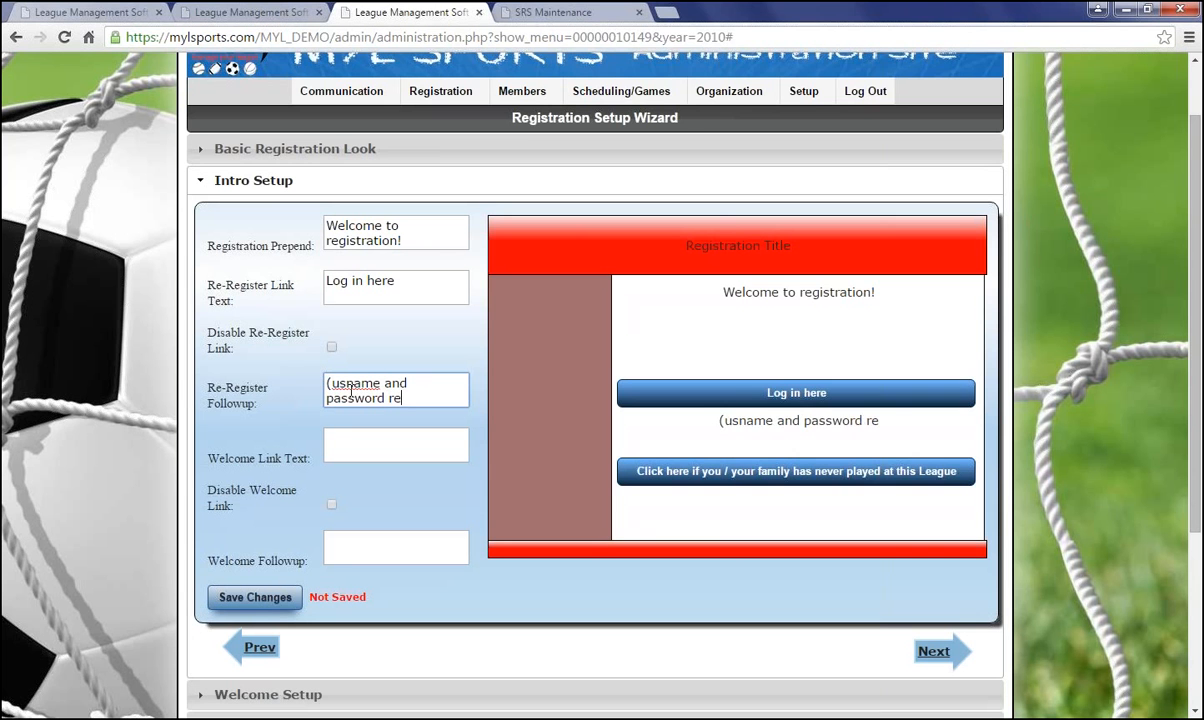
text(quired)
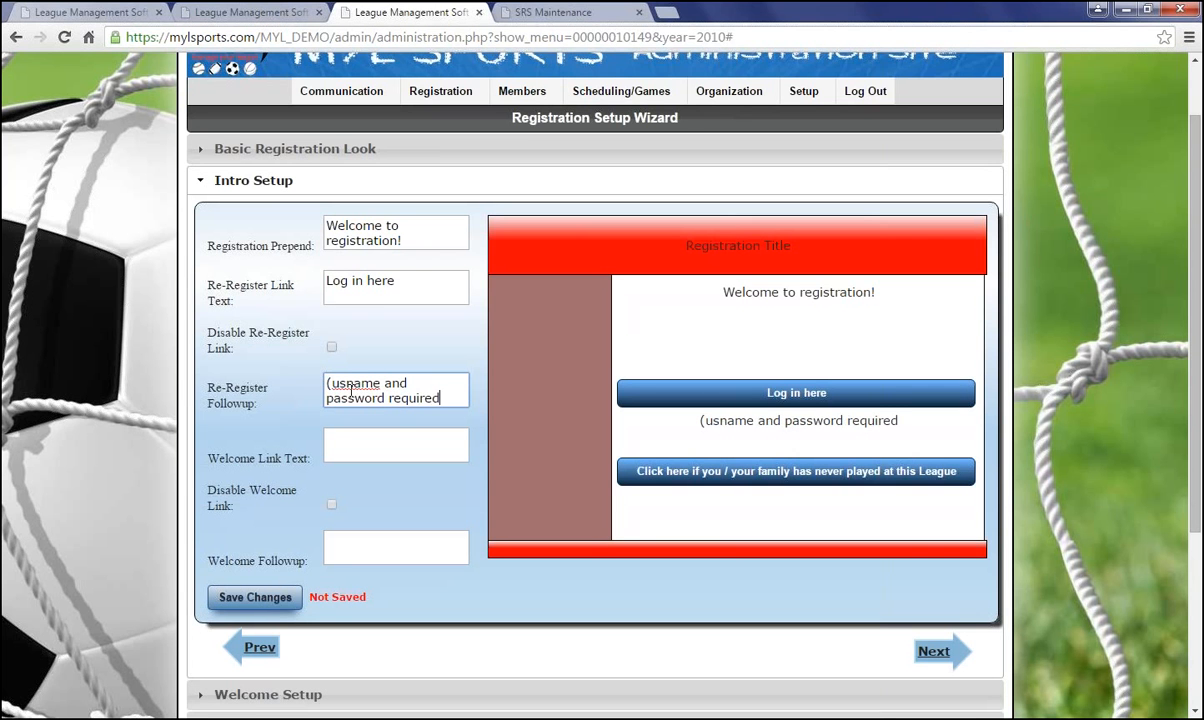
click(351, 385)
text(er)
click(451, 390)
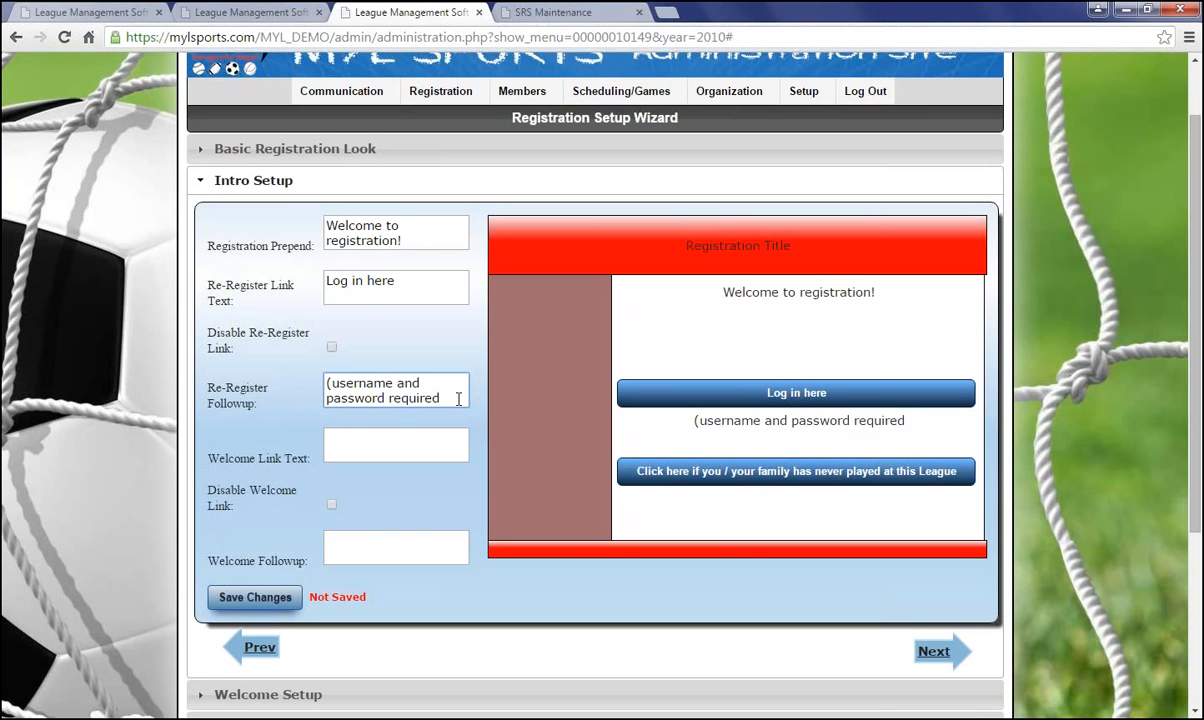
text())
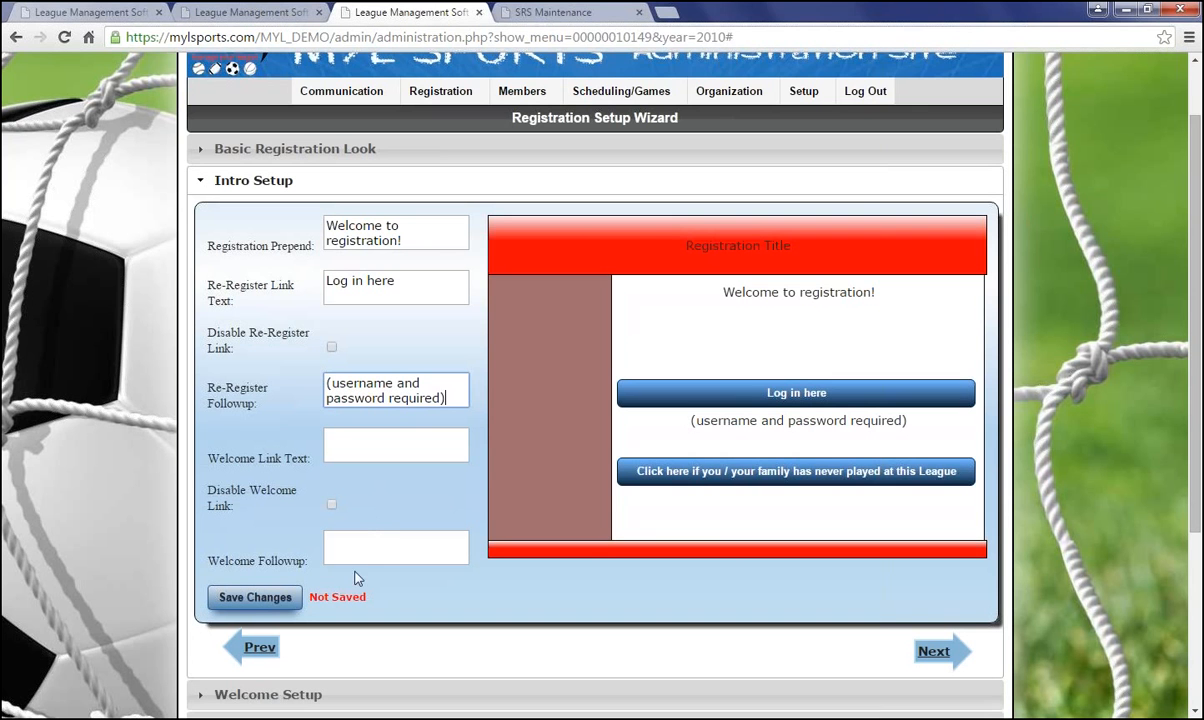
click(388, 451)
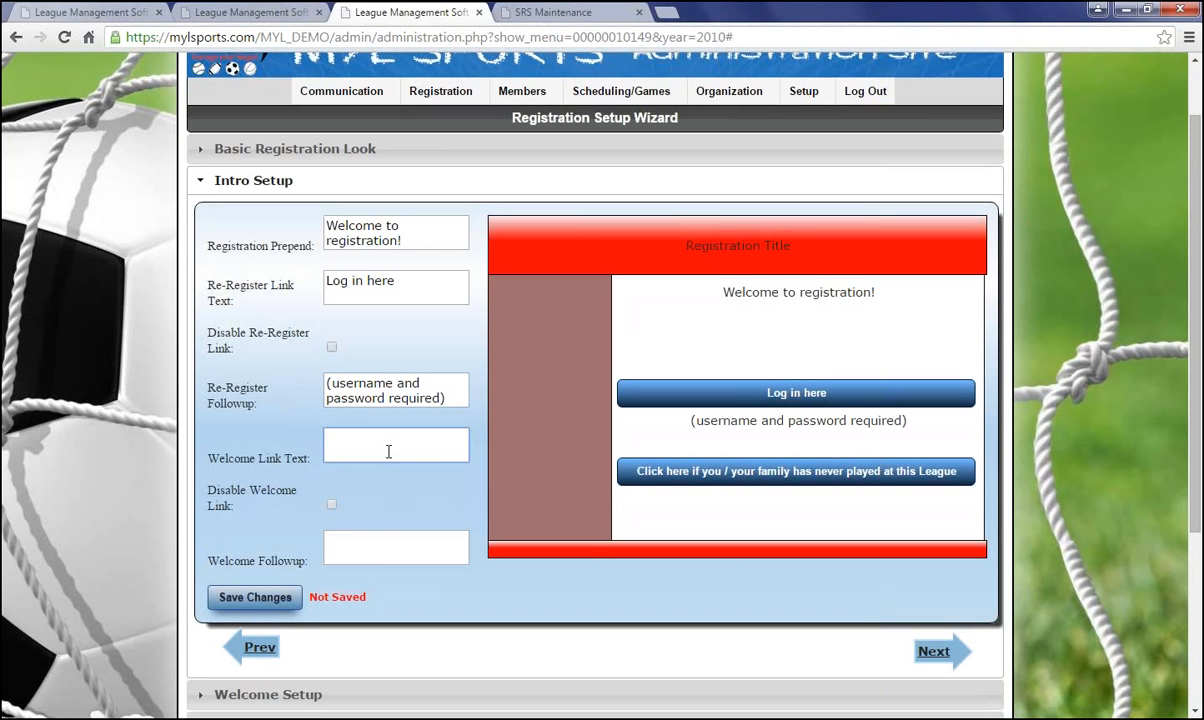
Set the Welcome Link Text to 'New Registration', fixing the capital E typo
text(NEw Registration)
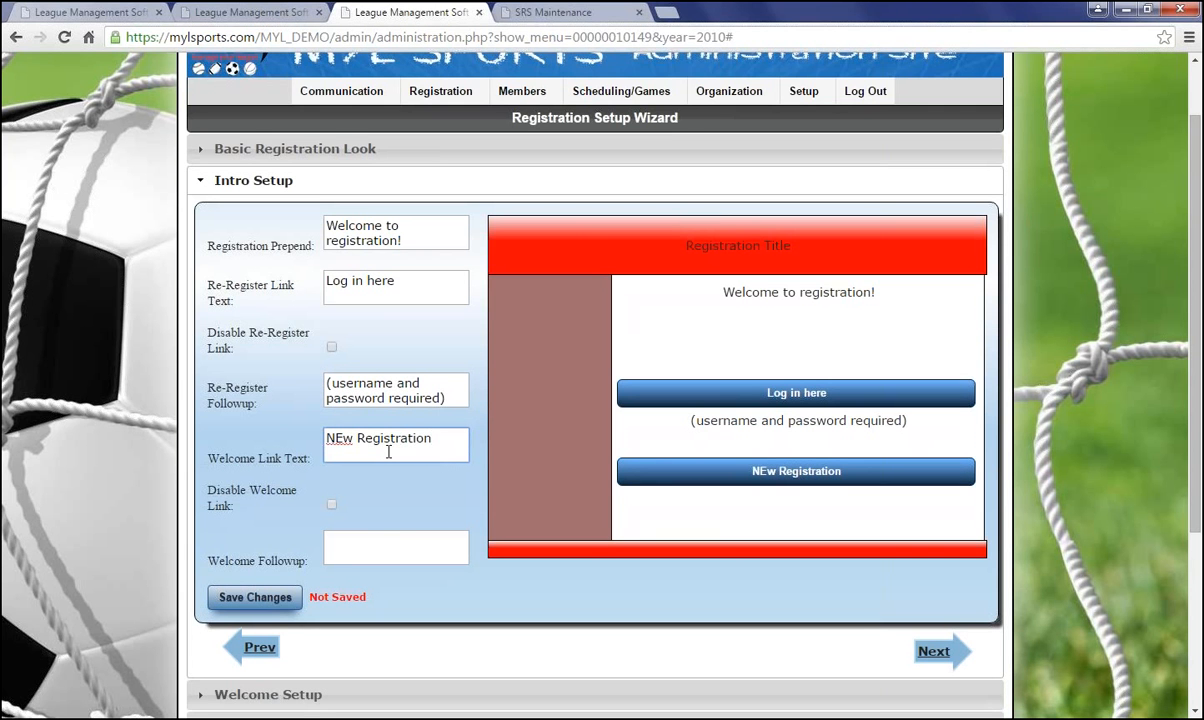
click(342, 438)
key(BackSpace)
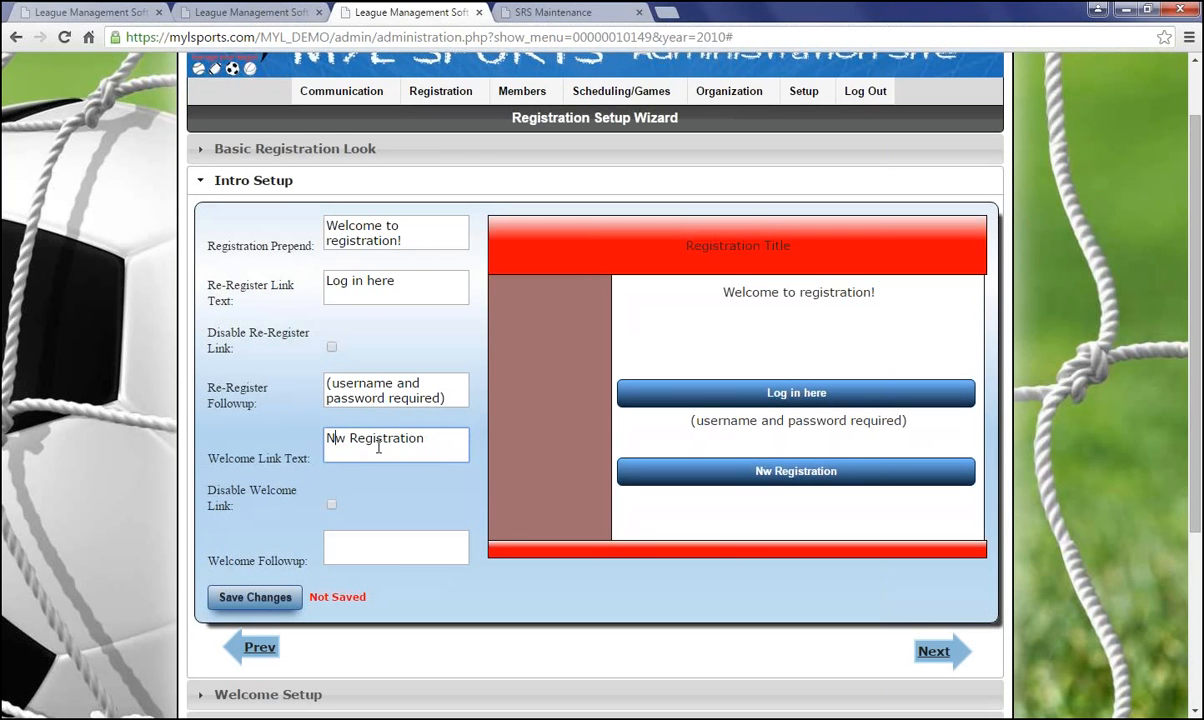
text(e)
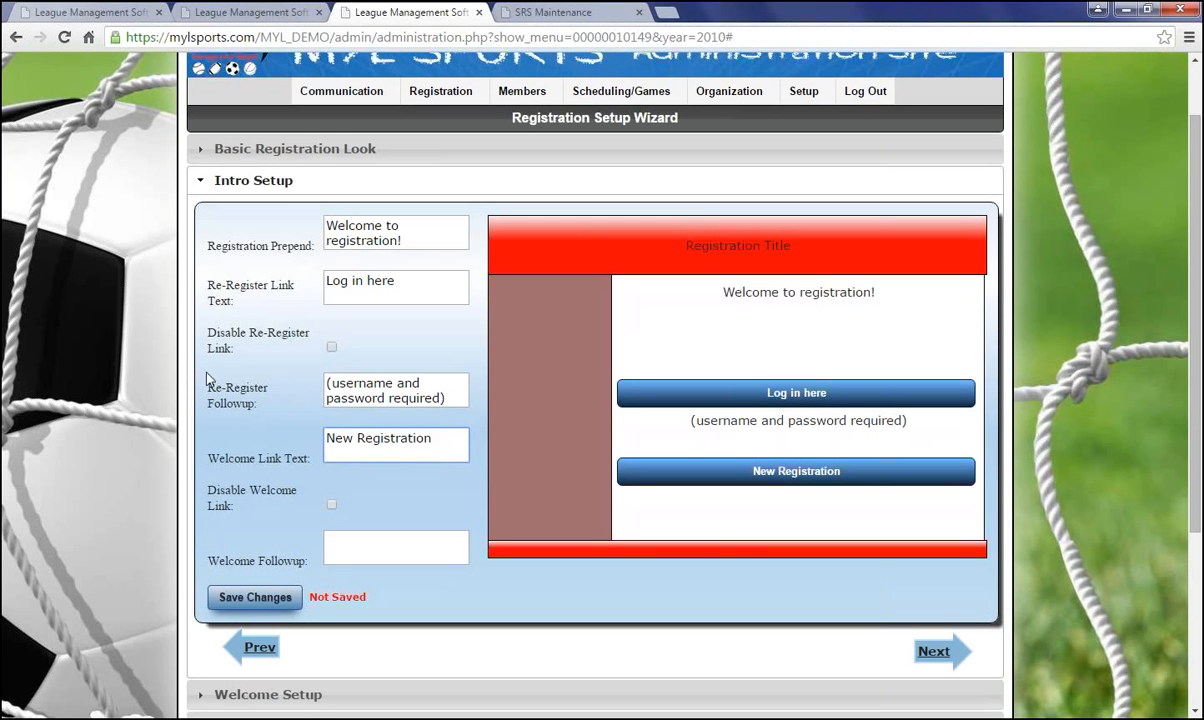
Enter '(i am not in the system)' as the Welcome Followup and advance to Welcome Setup
click(332, 507)
click(332, 507)
click(334, 547)
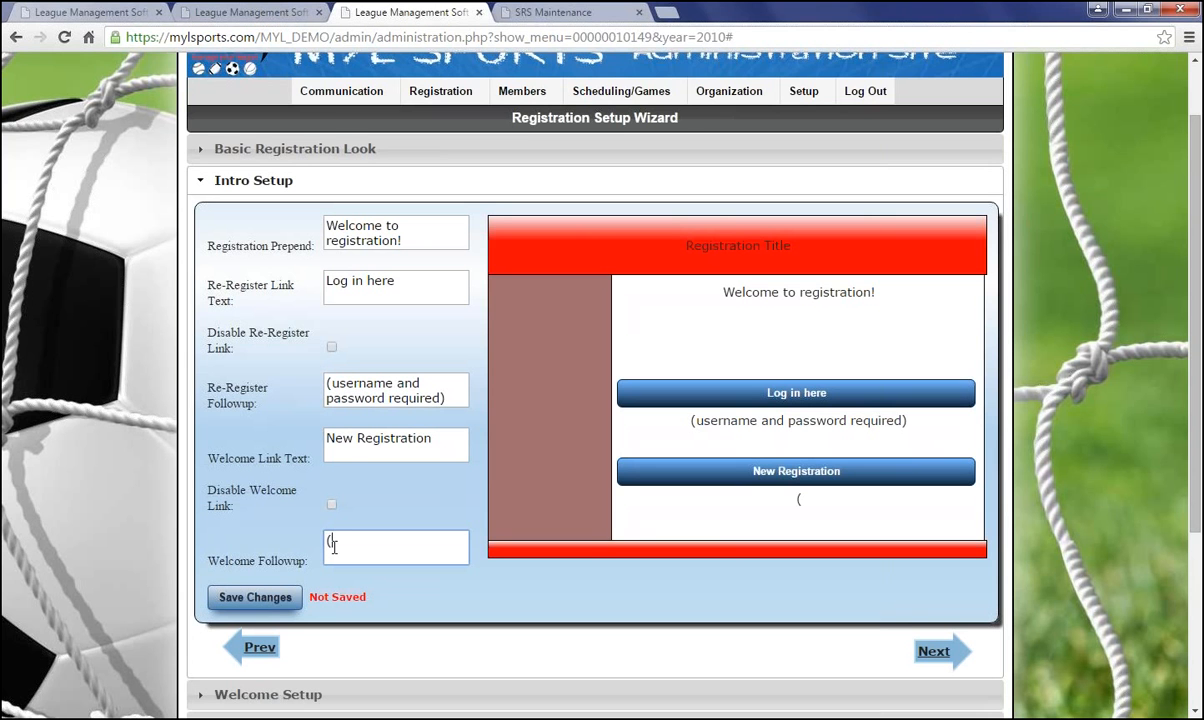
text((i am not in the system)
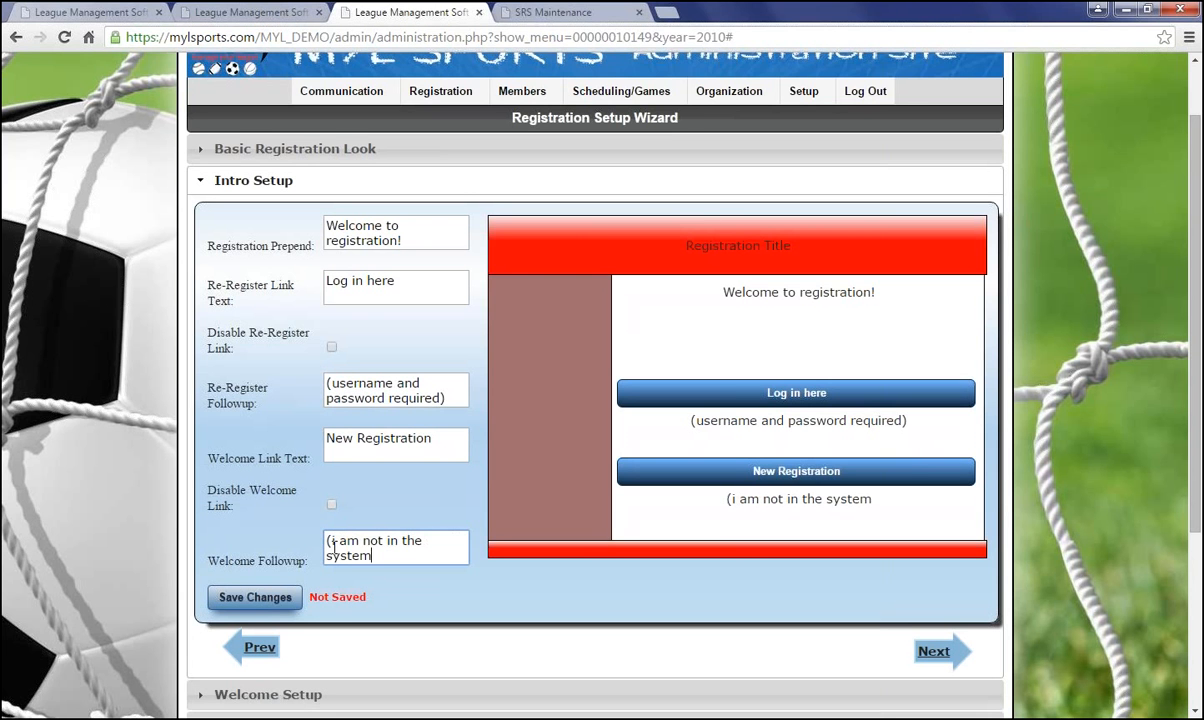
text())
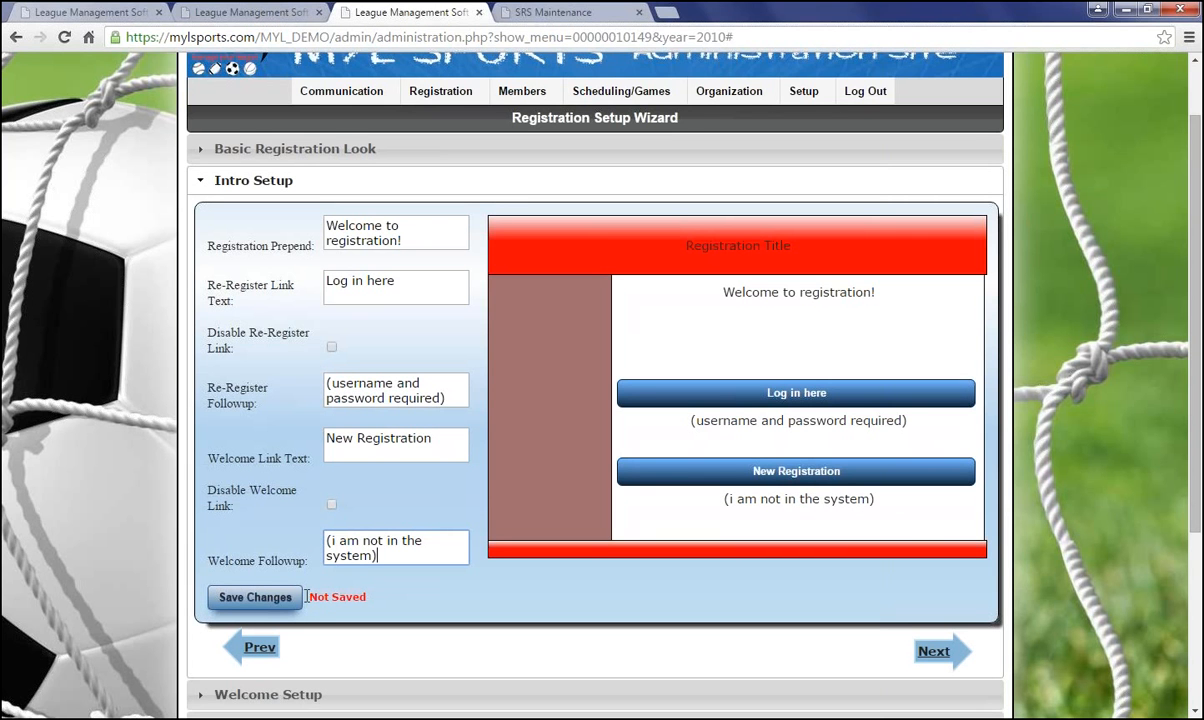
drag(306, 597, 378, 600)
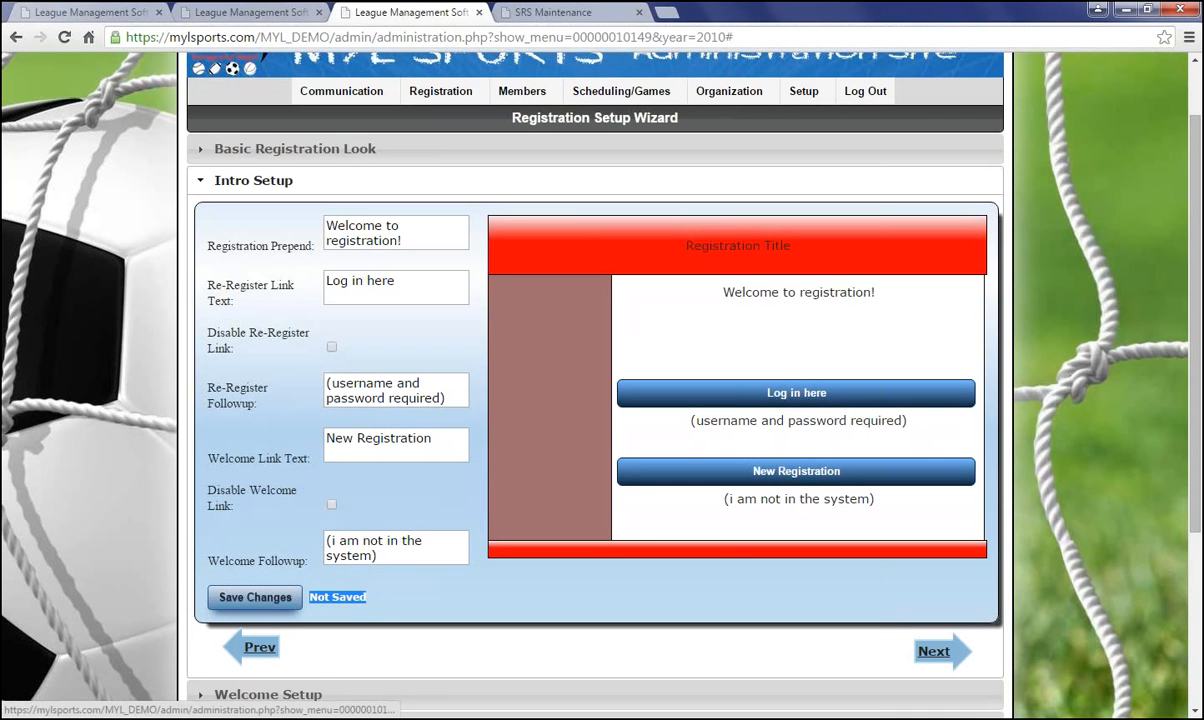
click(930, 651)
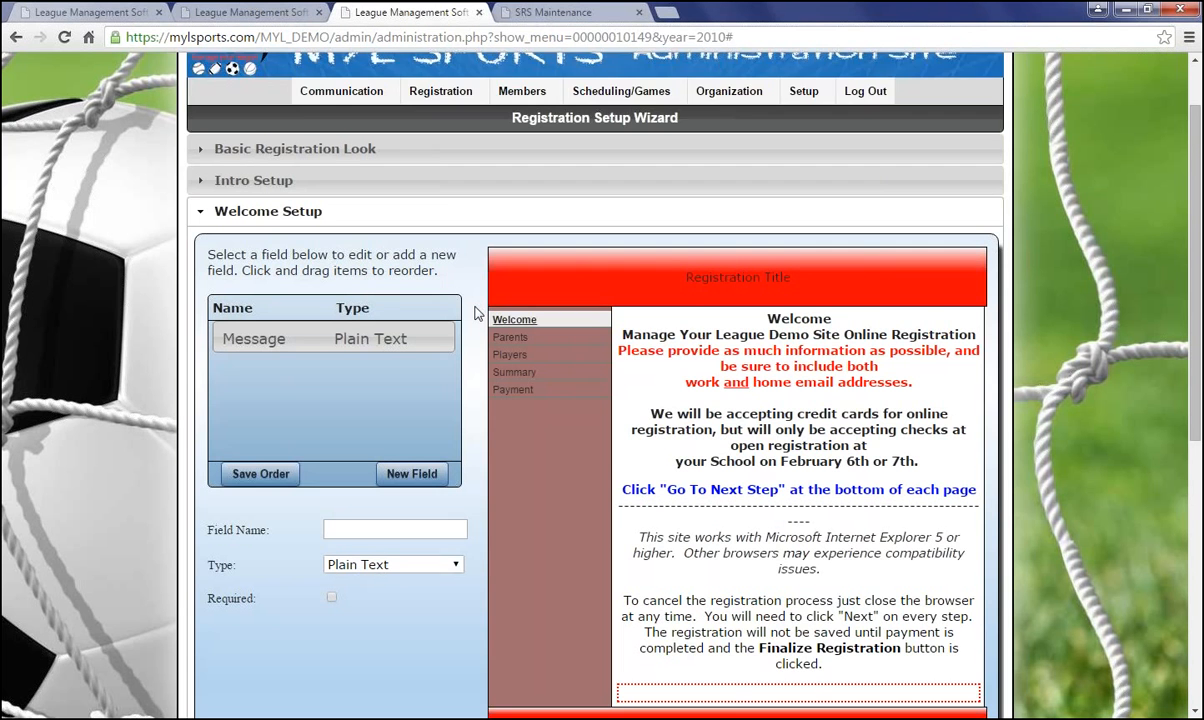
Load the Message field into the editor and review its welcome text
scroll(476, 314, down, 3)
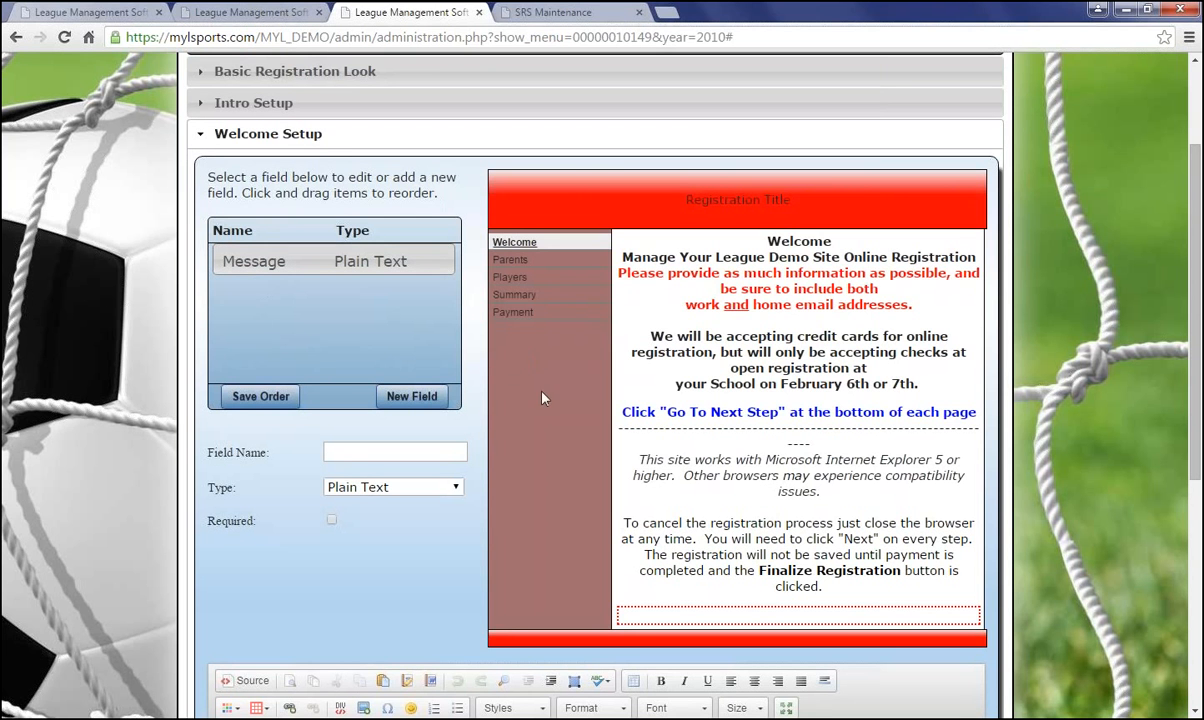
click(260, 255)
scroll(260, 250, down, 5)
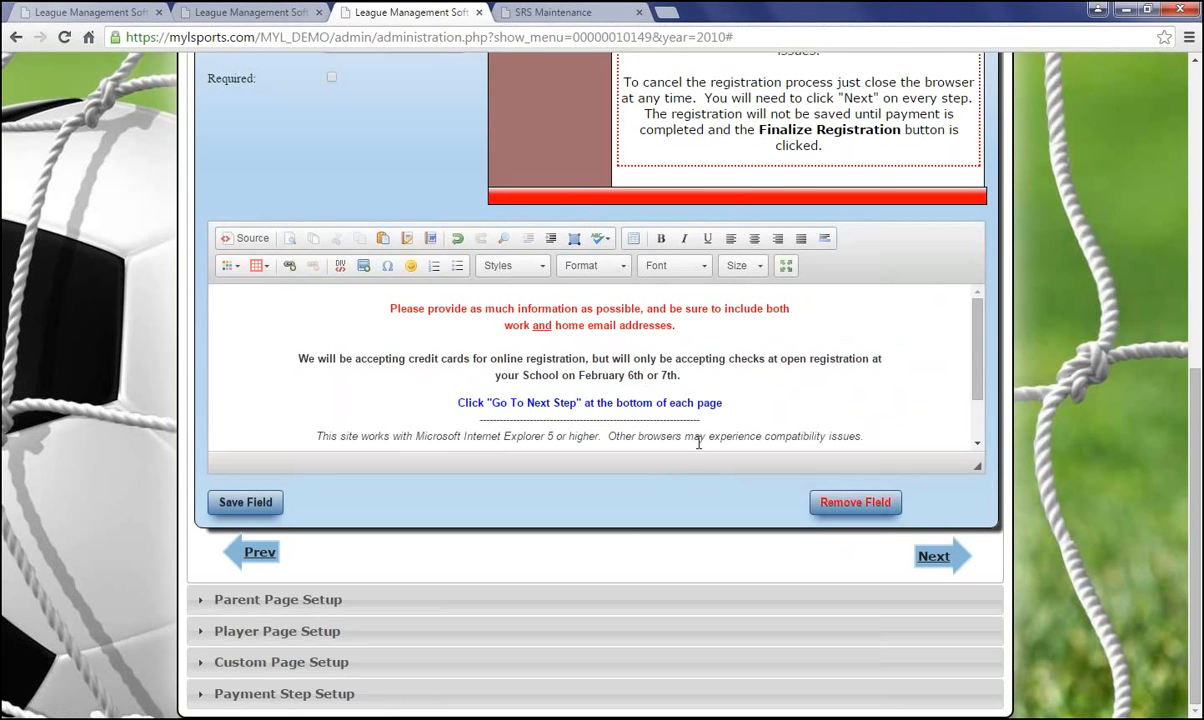
scroll(653, 355, up, 4)
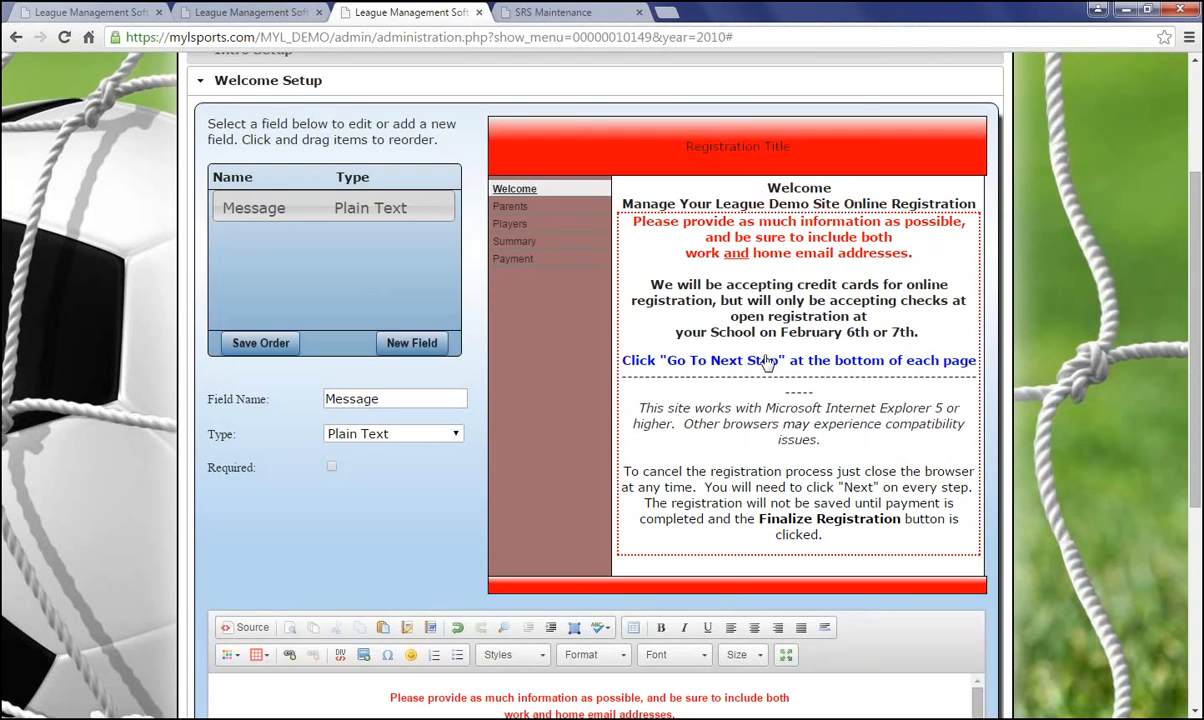
scroll(751, 485, down, 4)
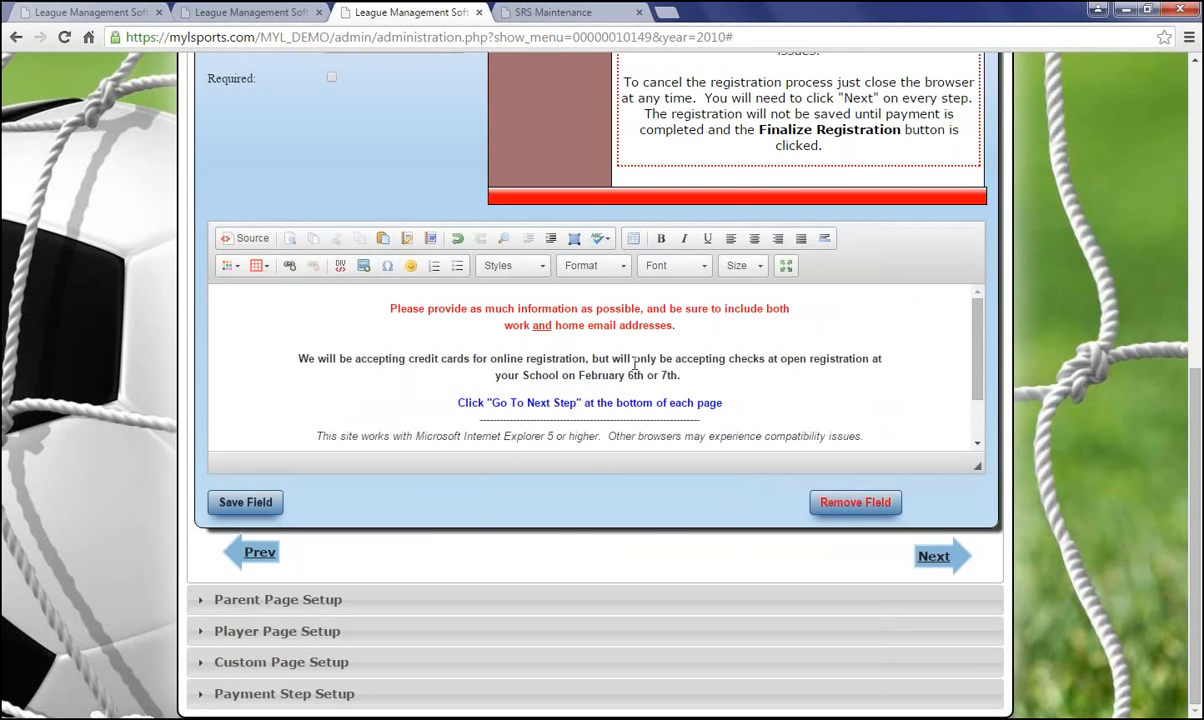
scroll(653, 388, up, 4)
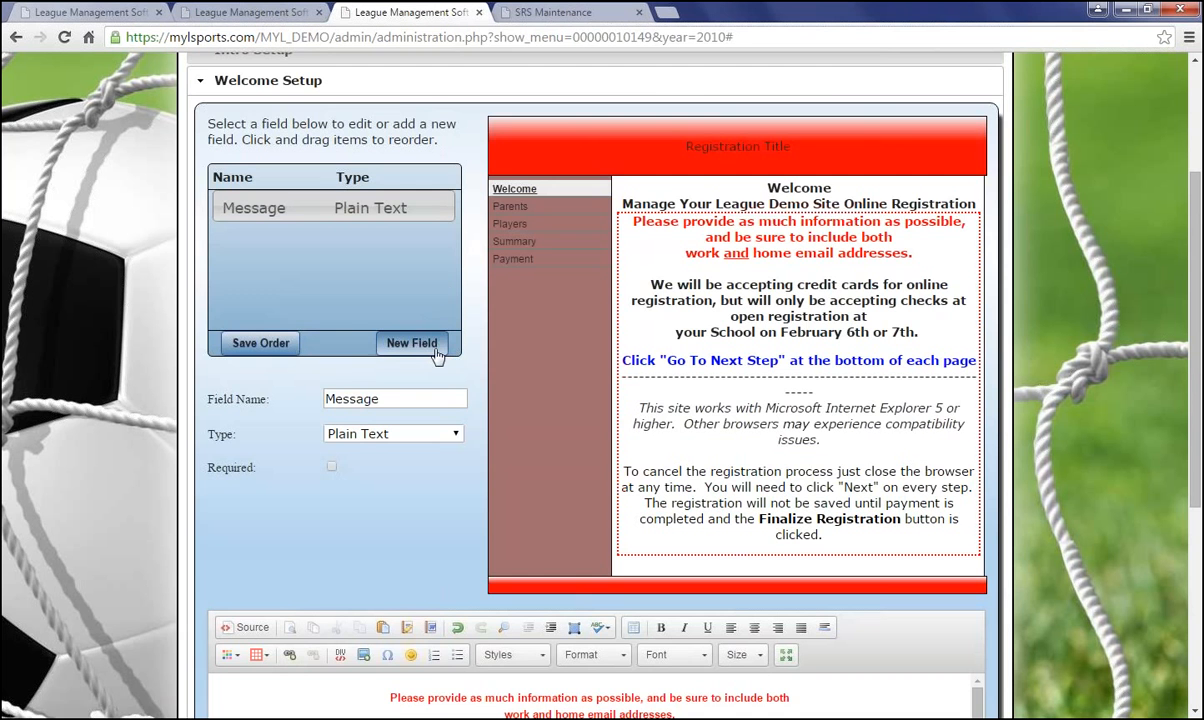
Start a new Plain Text welcome field named 'This is a new field'
click(418, 345)
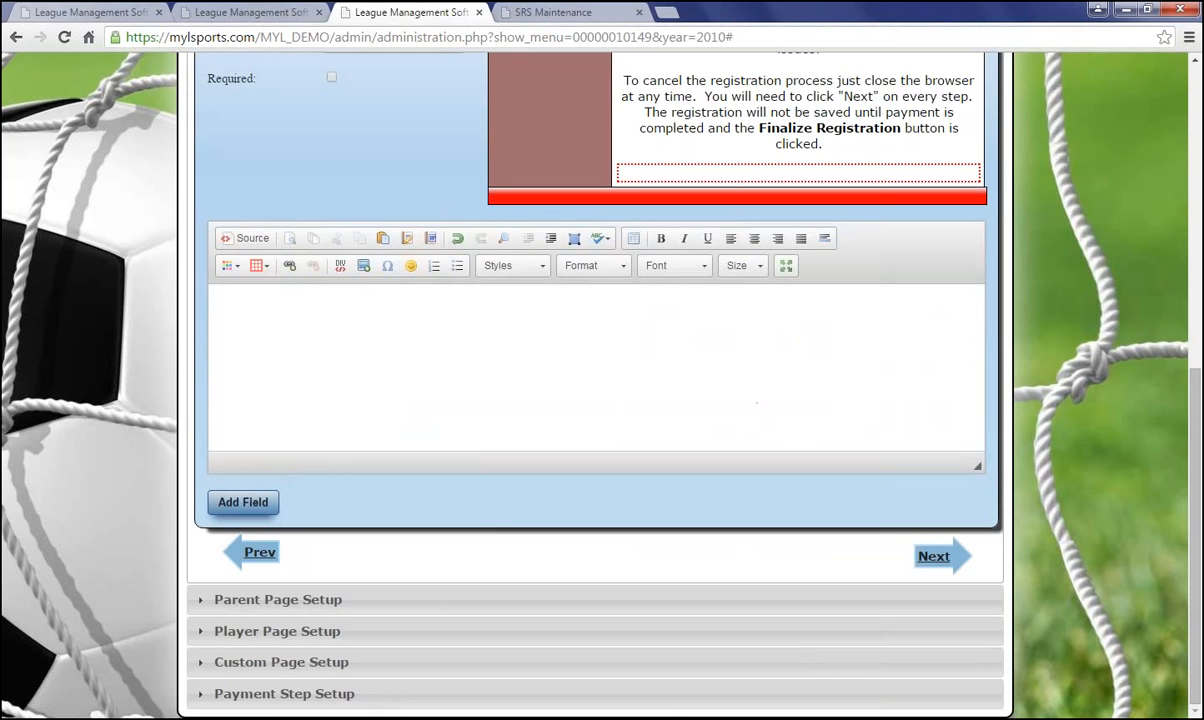
scroll(375, 300, up, 2)
scroll(396, 339, up, 1)
scroll(368, 250, up, 2)
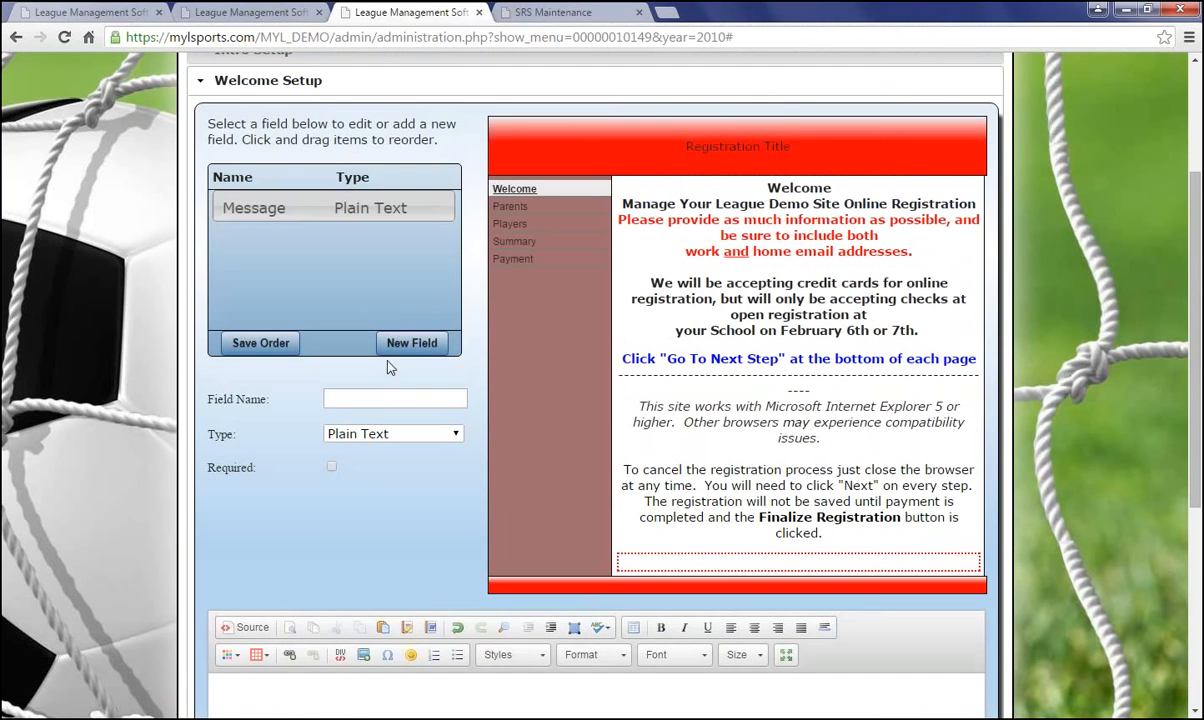
click(372, 399)
text(This is a)
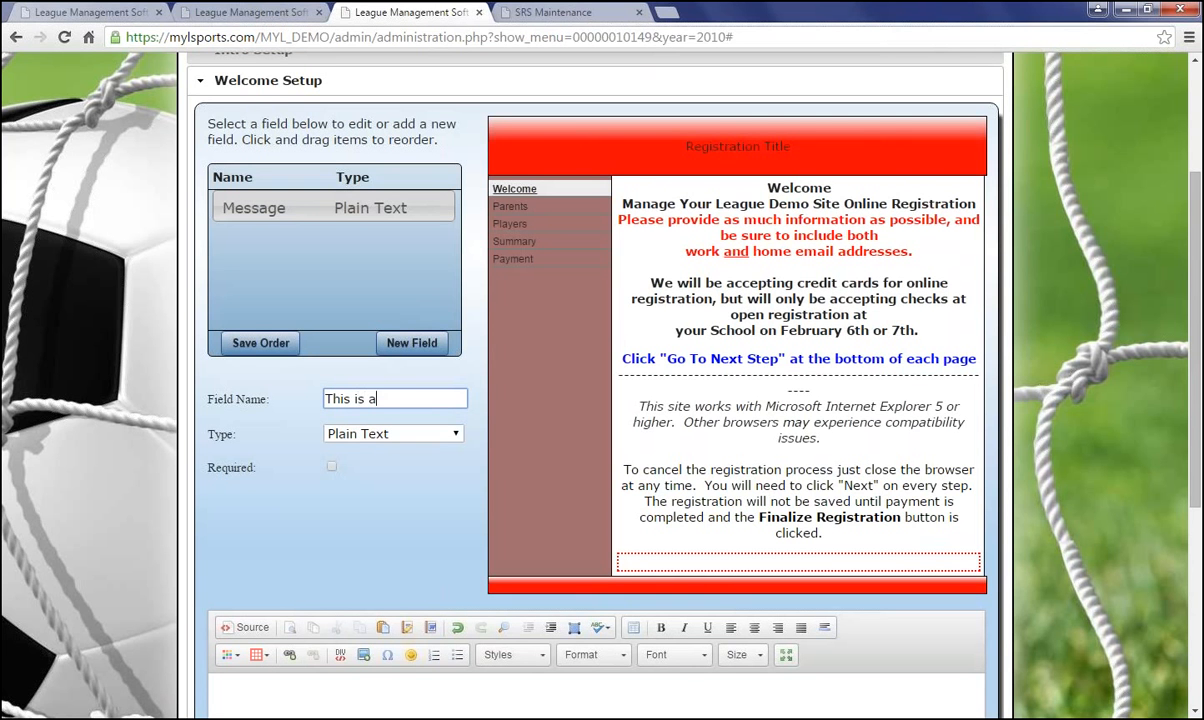
text( new field)
click(414, 440)
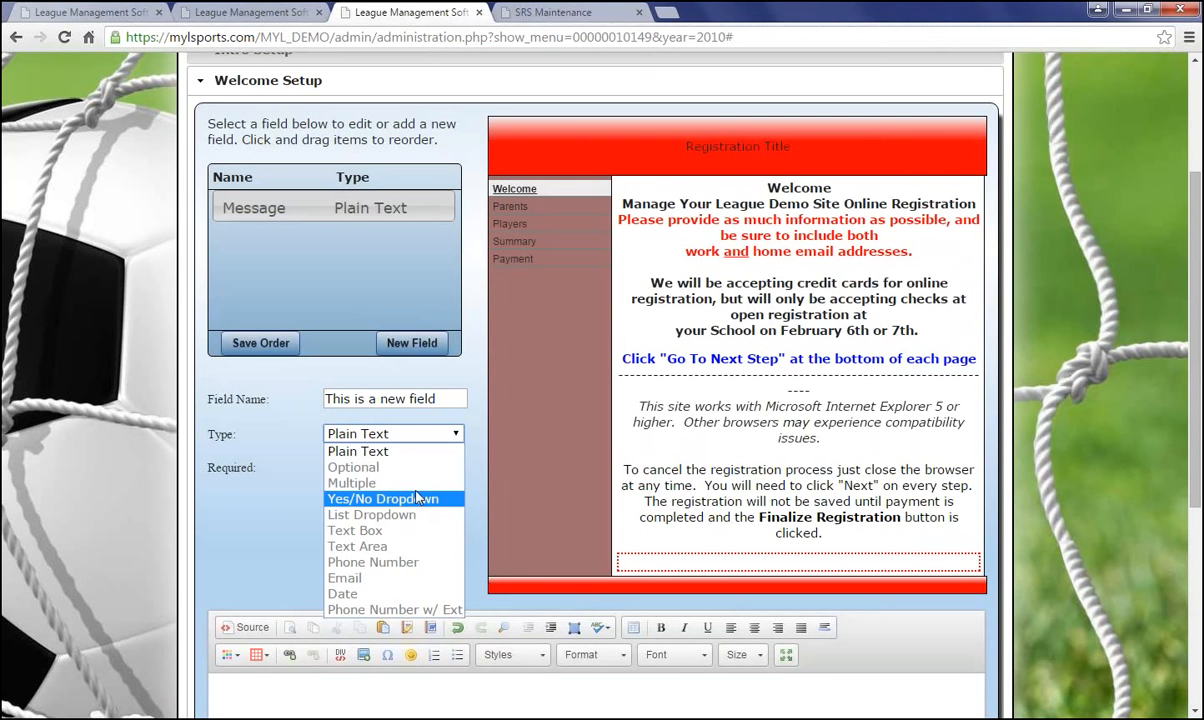
click(378, 455)
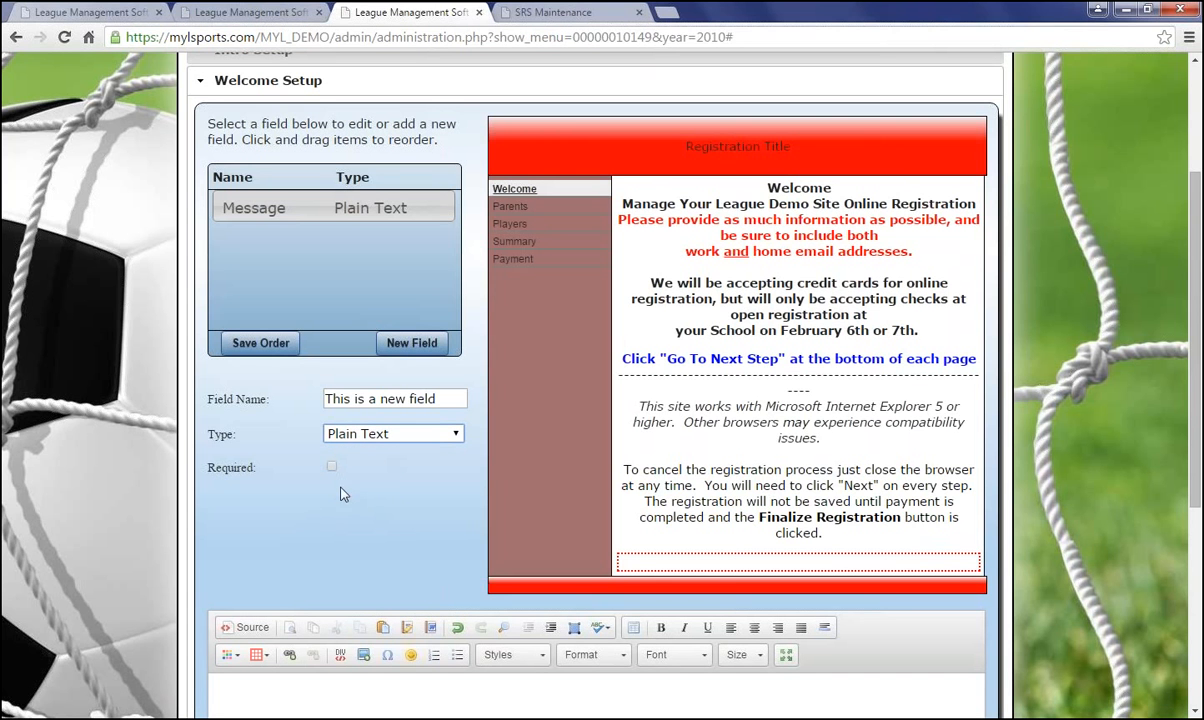
Write 'this is a new fiels' as the field's content and select it
scroll(336, 540, down, 2)
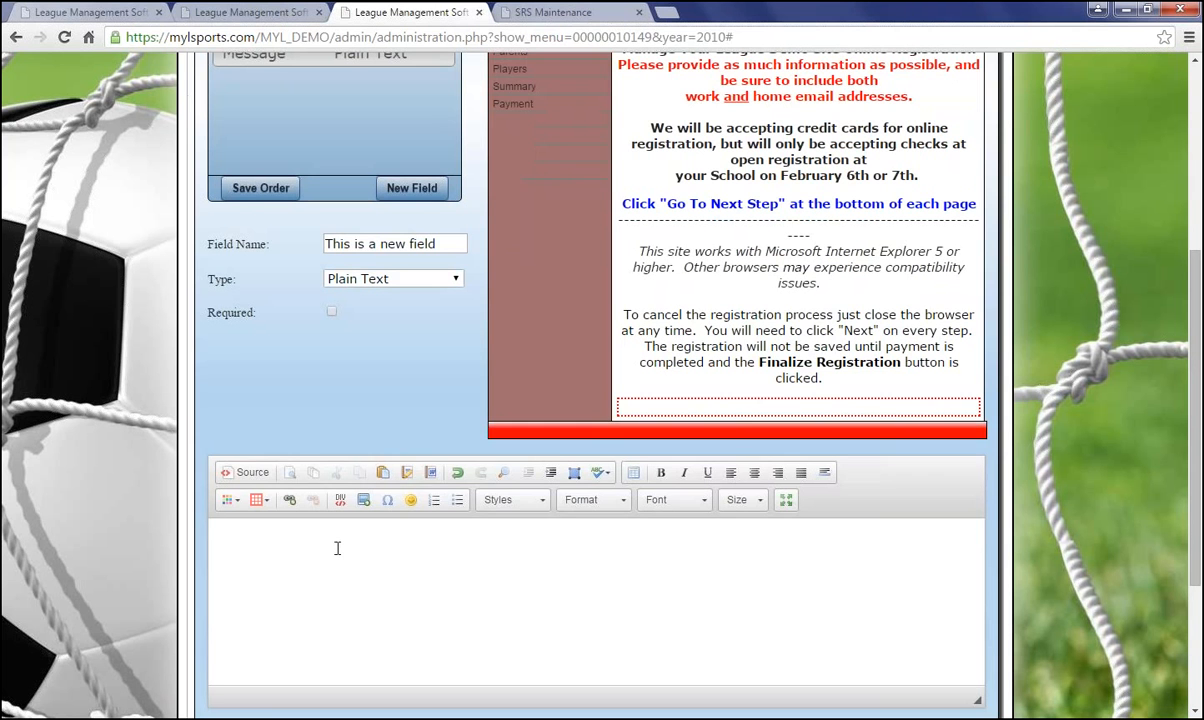
click(337, 548)
text(this )
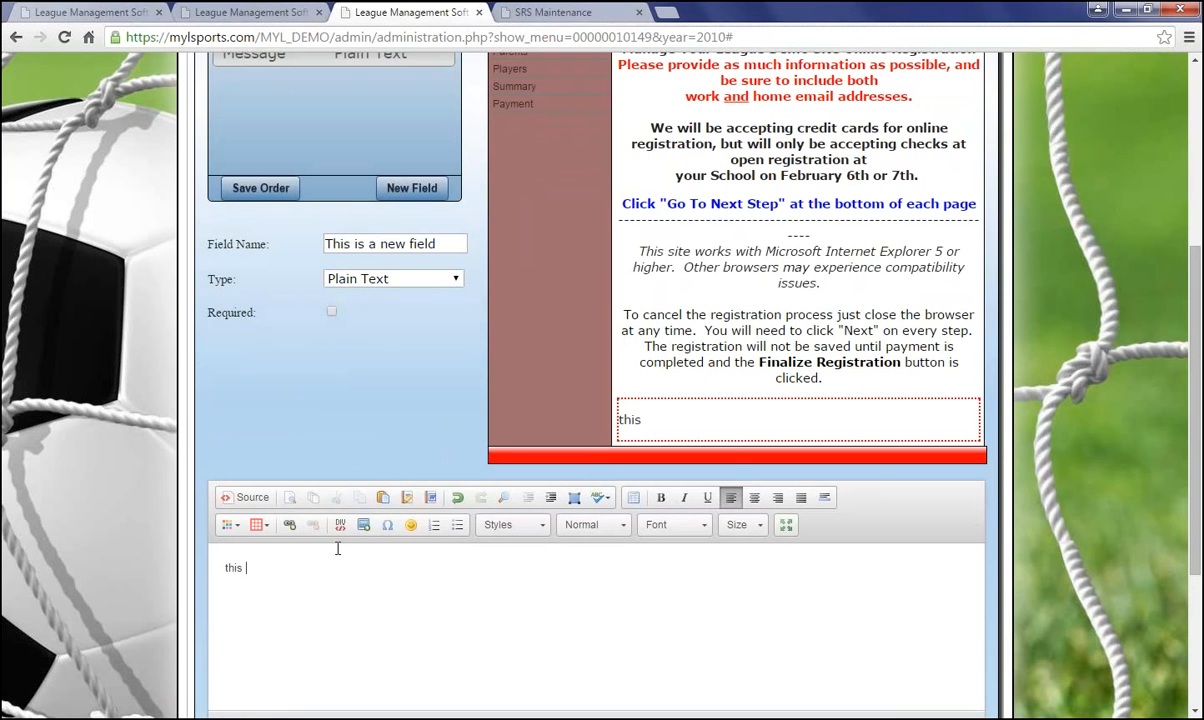
text(is a new fie)
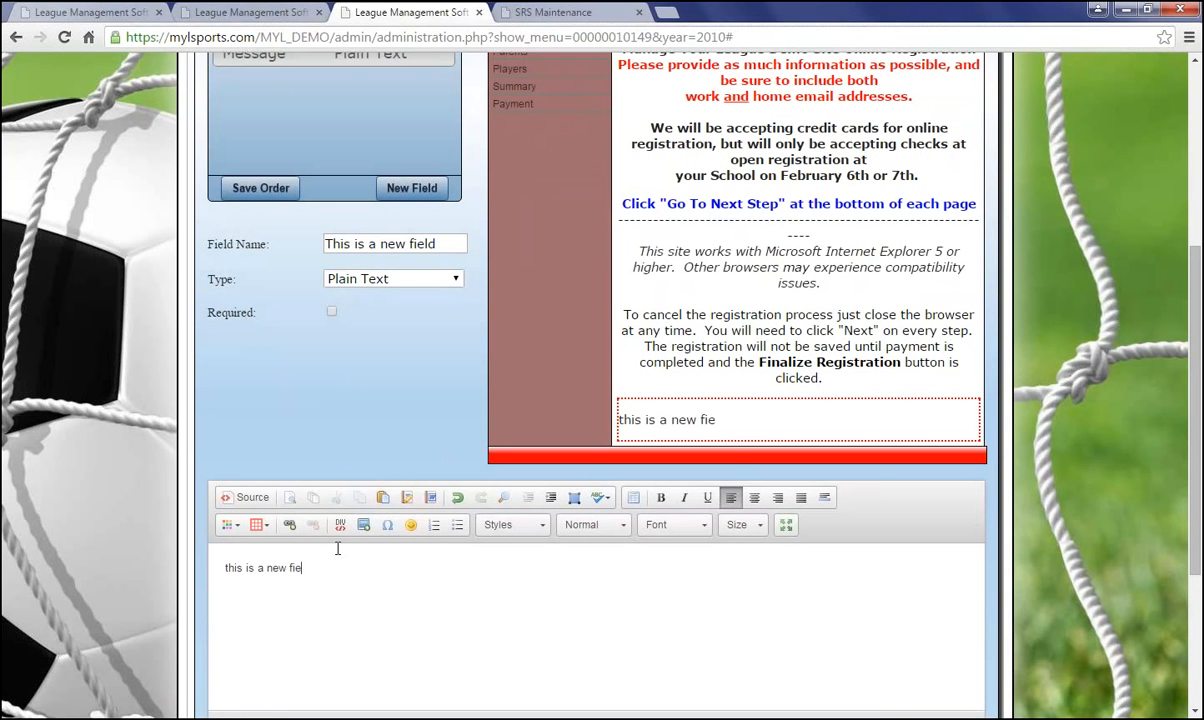
text(ls)
scroll(334, 599, down, 1)
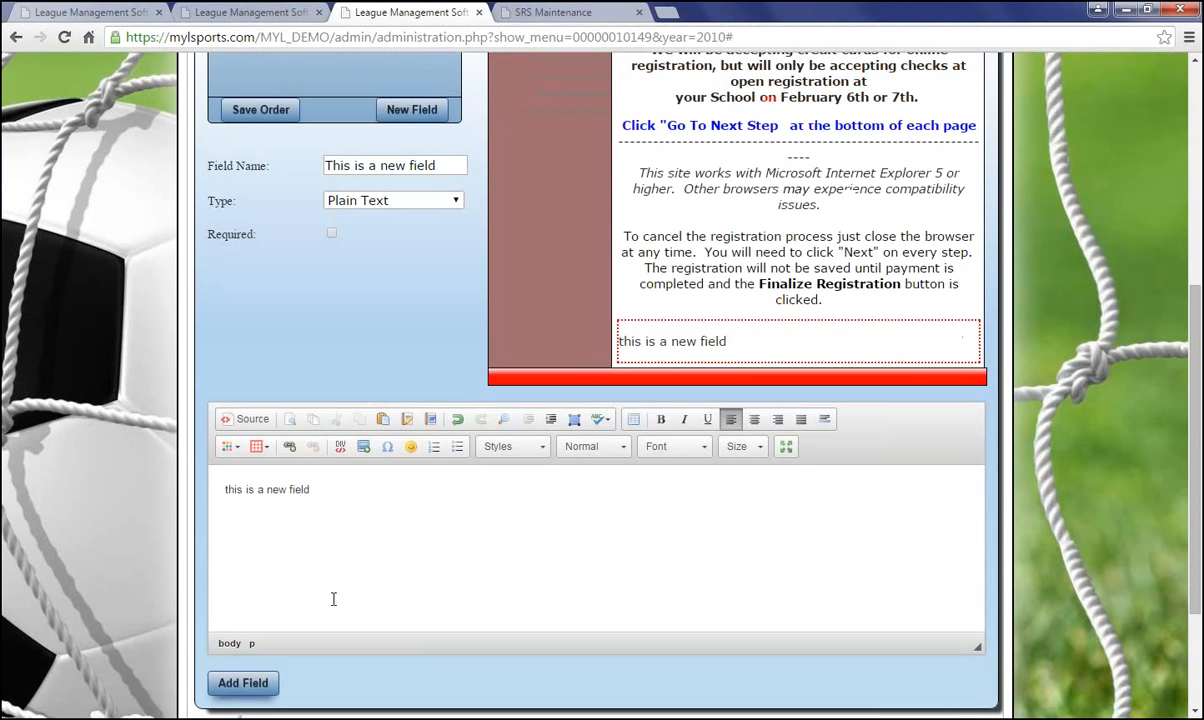
drag(318, 489, 224, 490)
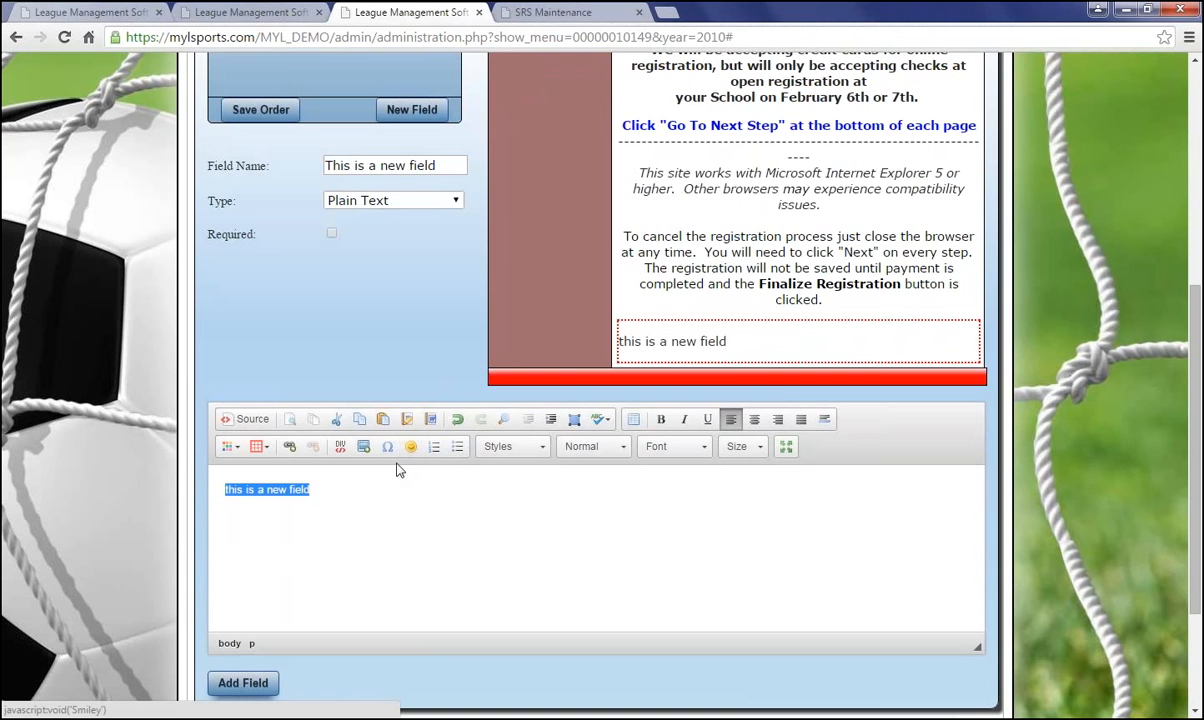
scroll(410, 452, up, 2)
scroll(430, 530, down, 1)
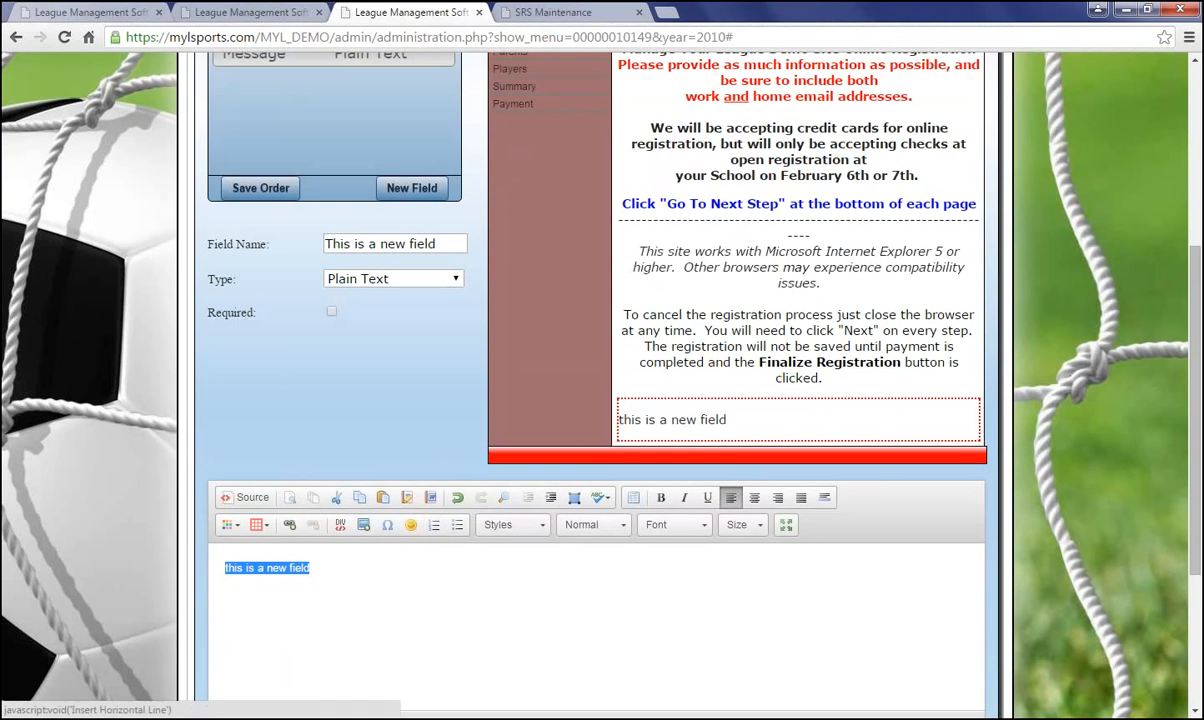
click(786, 526)
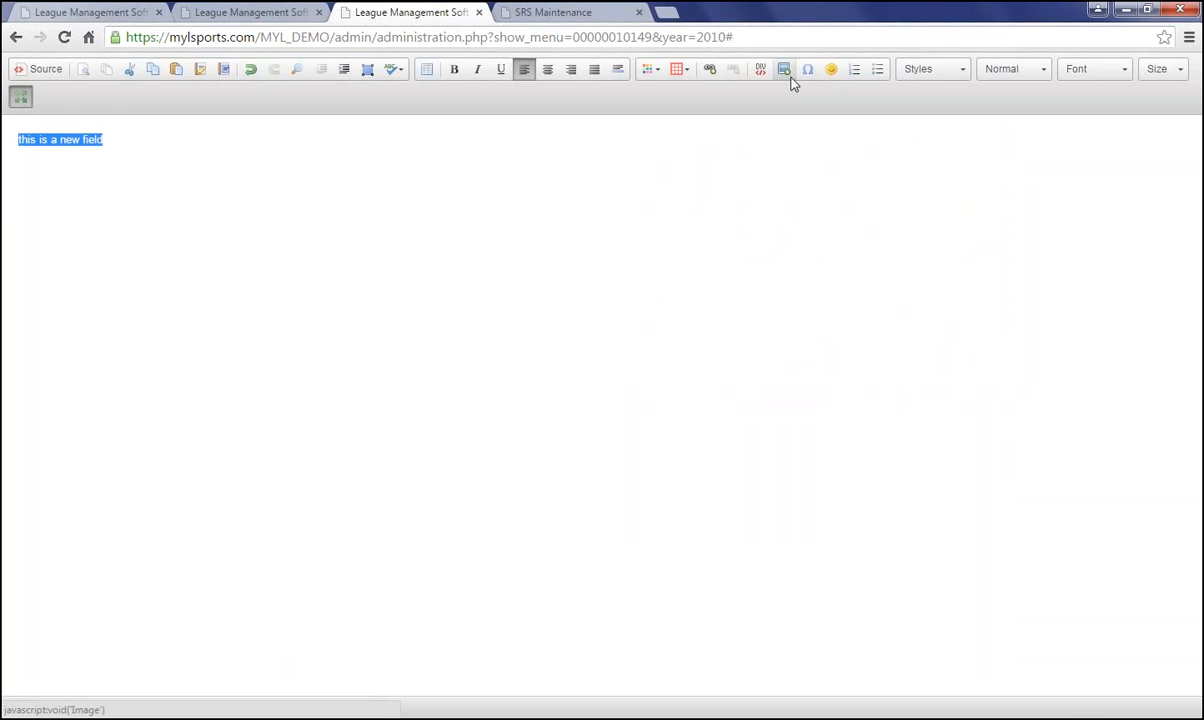
click(21, 97)
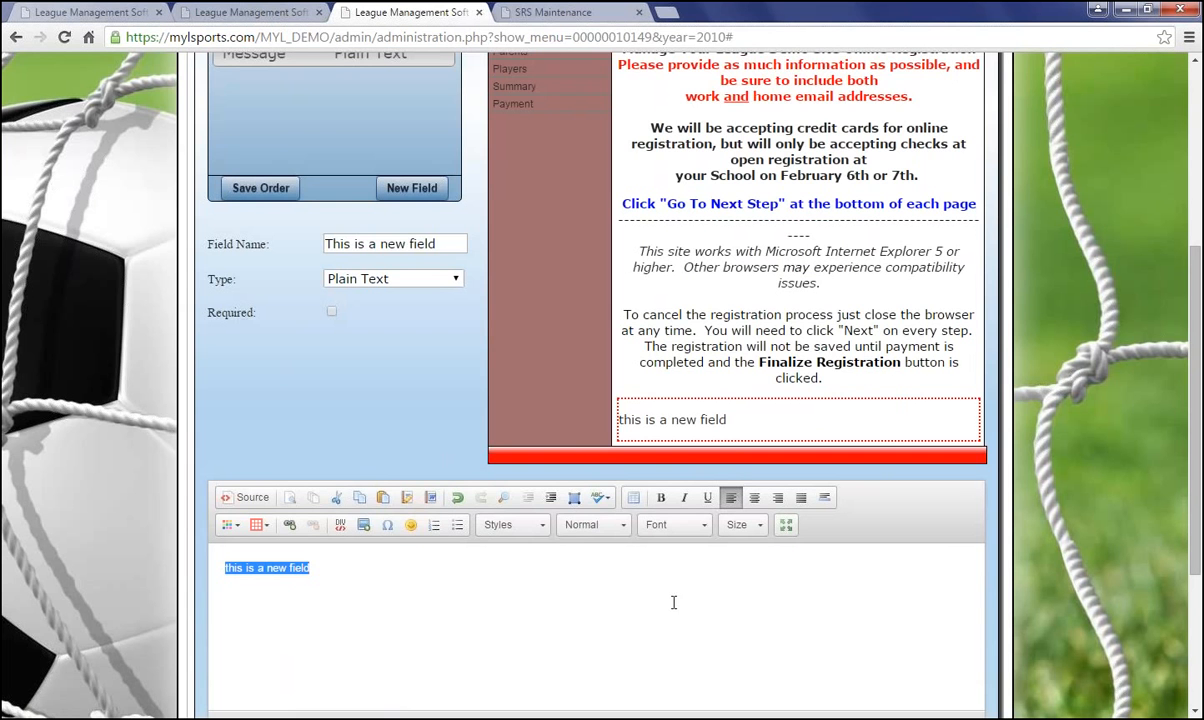
Add the new field to the Welcome page
scroll(321, 390, up, 1)
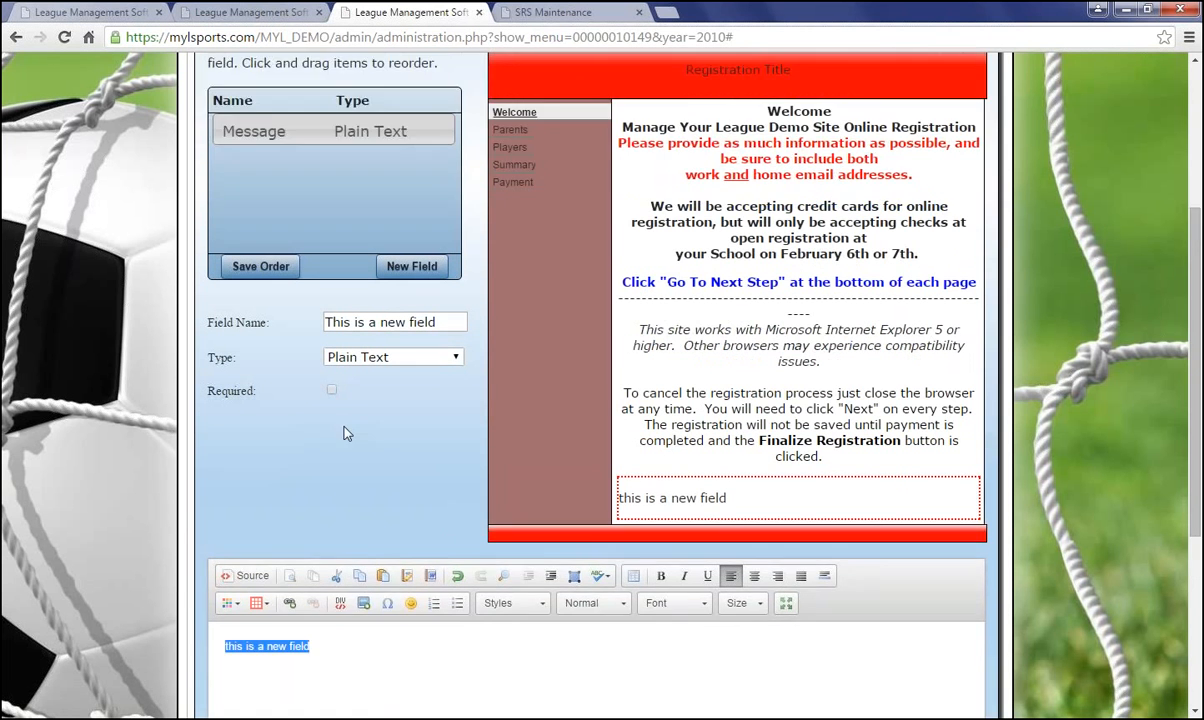
scroll(324, 401, down, 2)
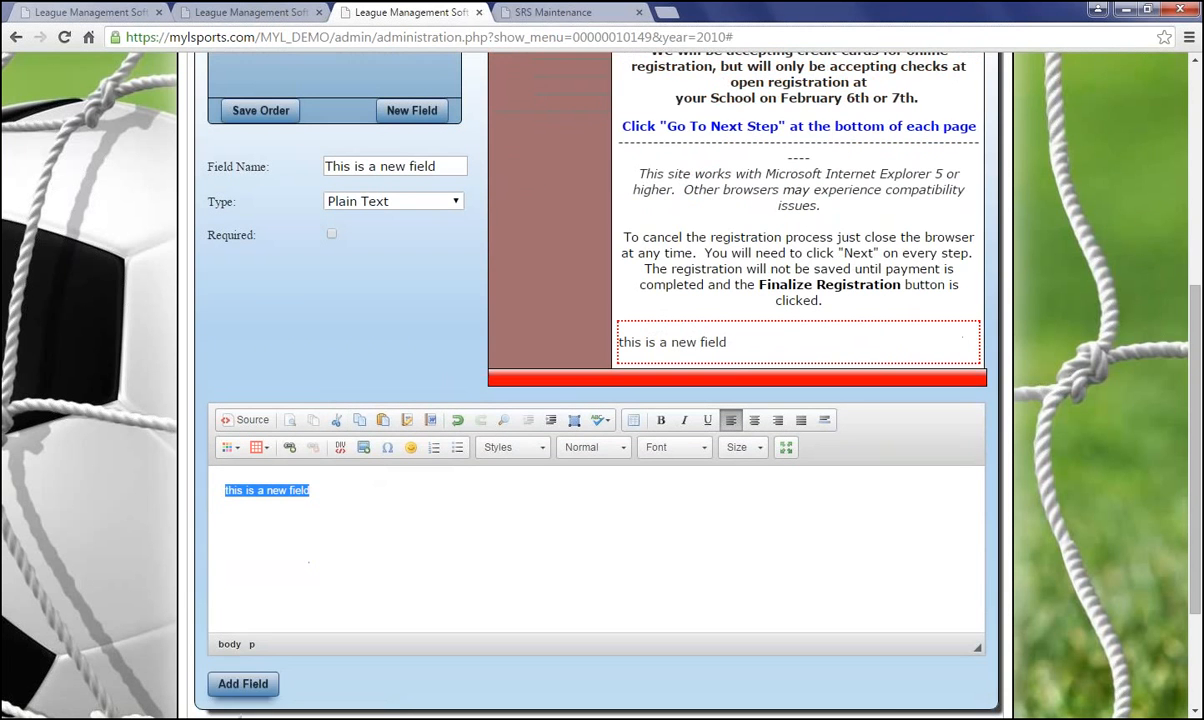
click(243, 684)
Move the new field above Message and save the field order
scroll(392, 513, up, 4)
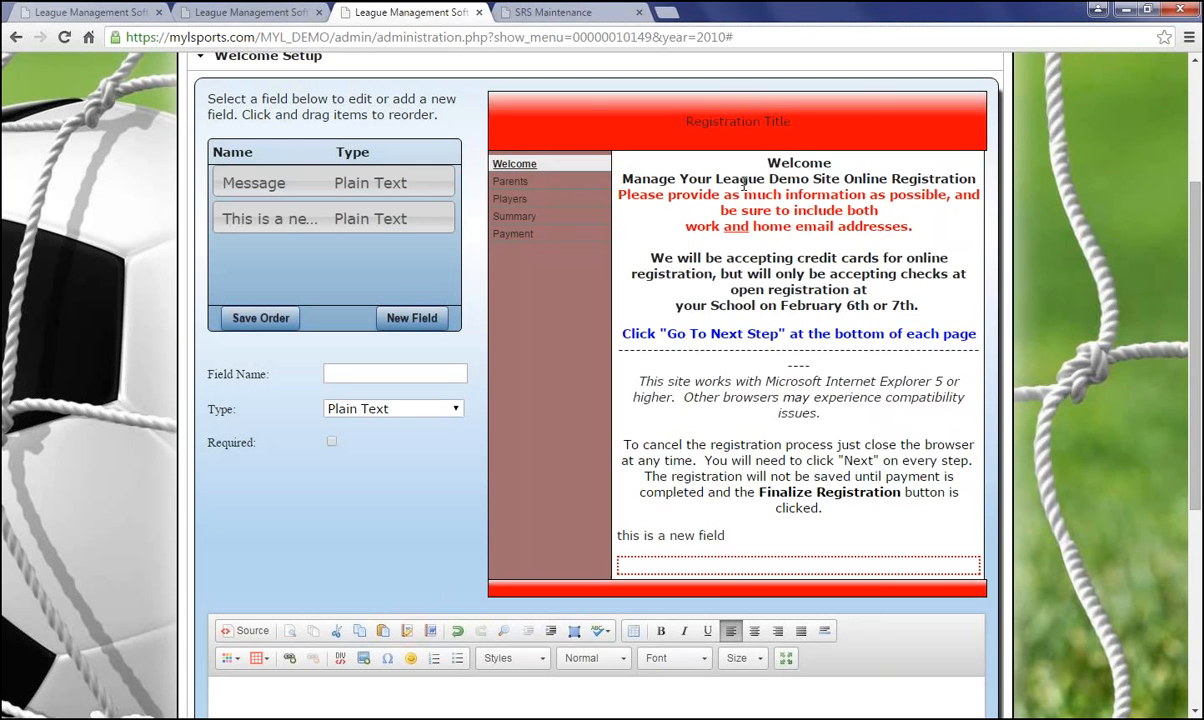
drag(240, 216, 244, 178)
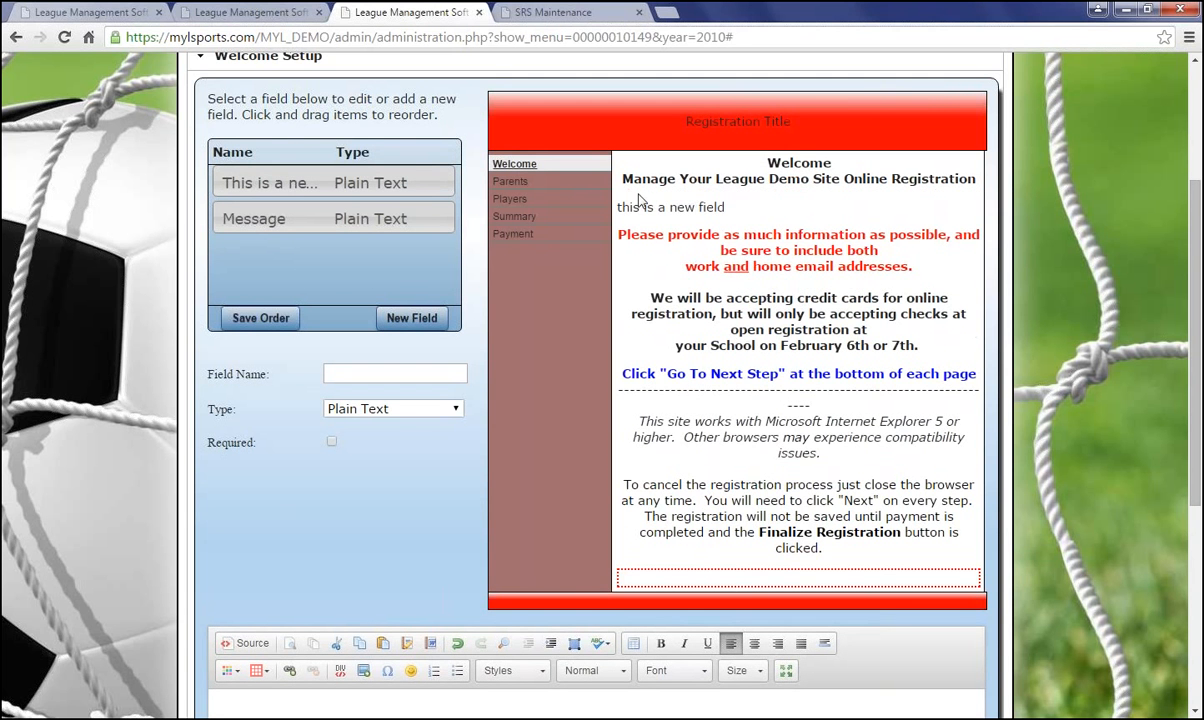
click(250, 320)
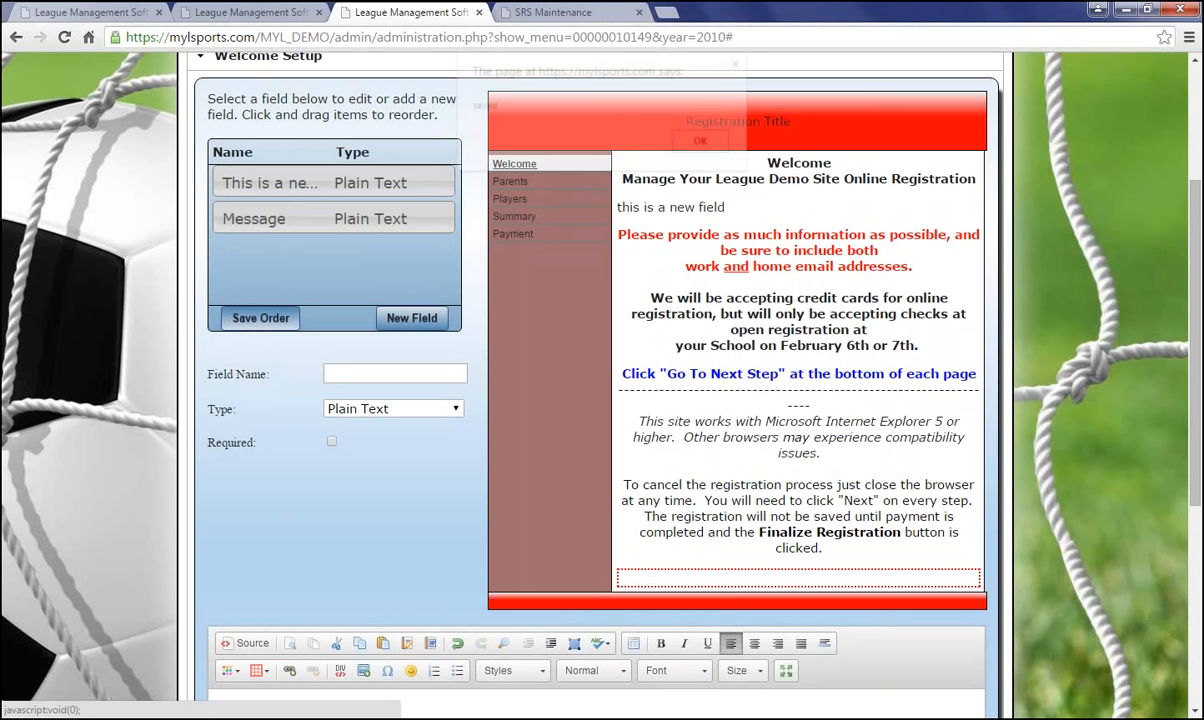
click(702, 142)
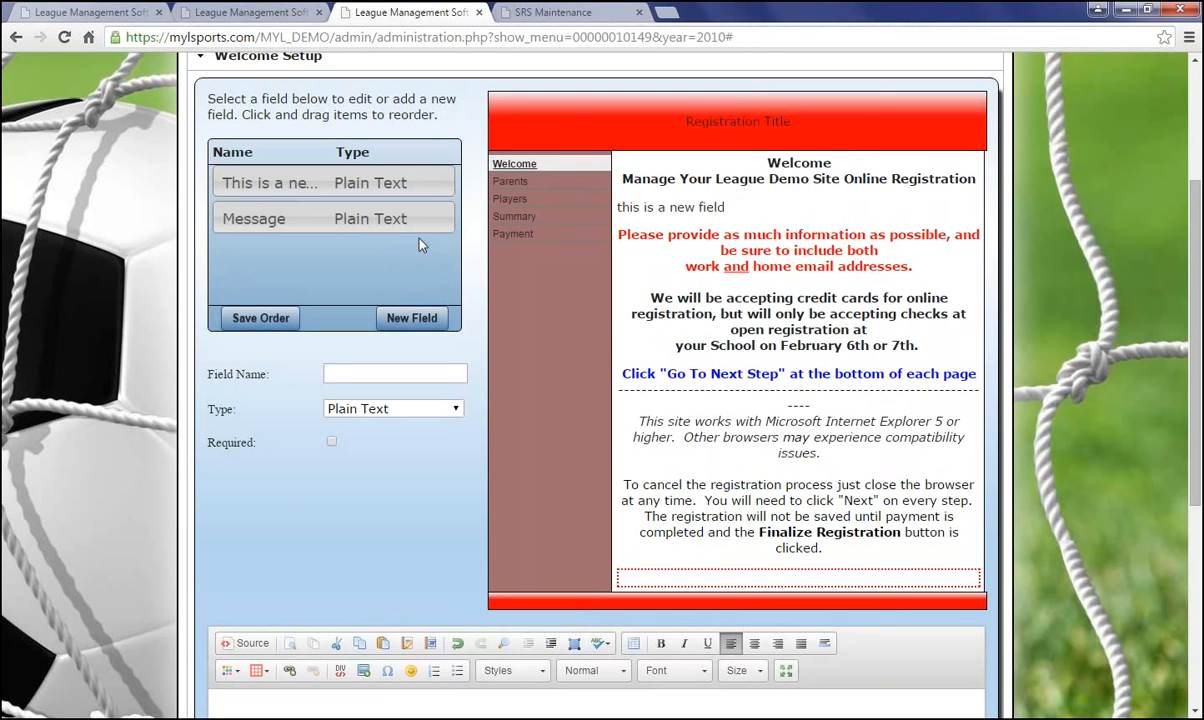
Remove the 'This is a new field' field, confirming the deletion
click(358, 185)
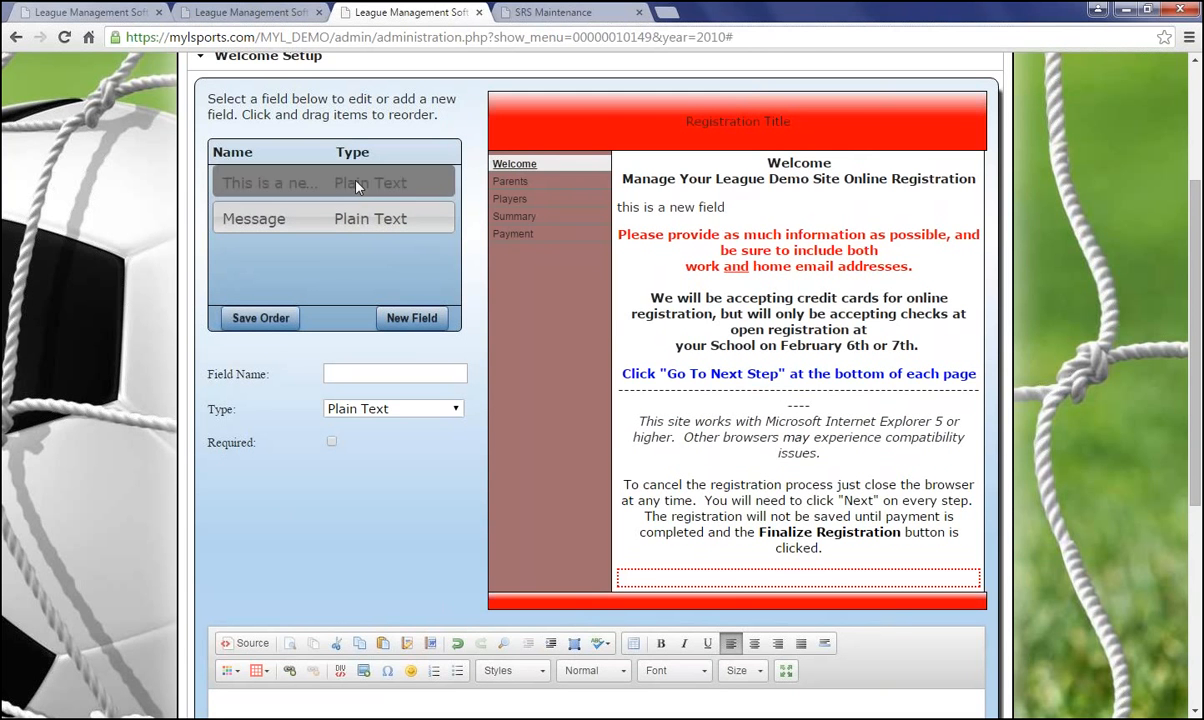
scroll(358, 187, down, 5)
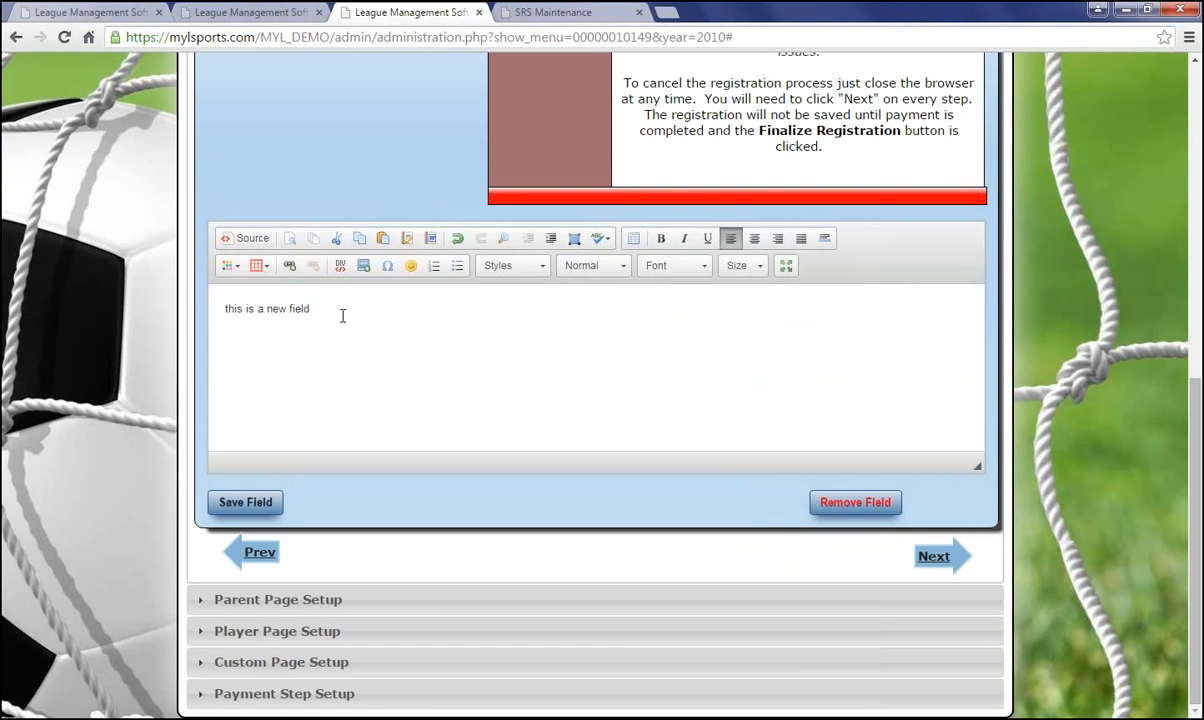
click(874, 515)
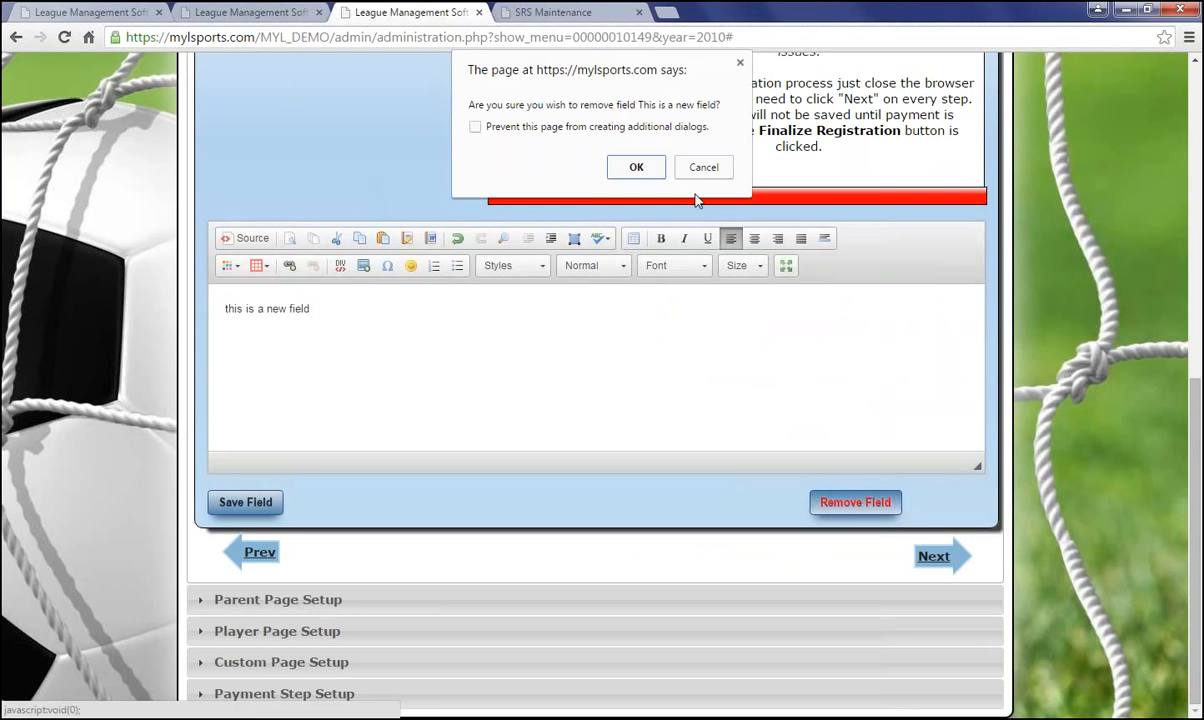
click(622, 168)
scroll(388, 319, up, 3)
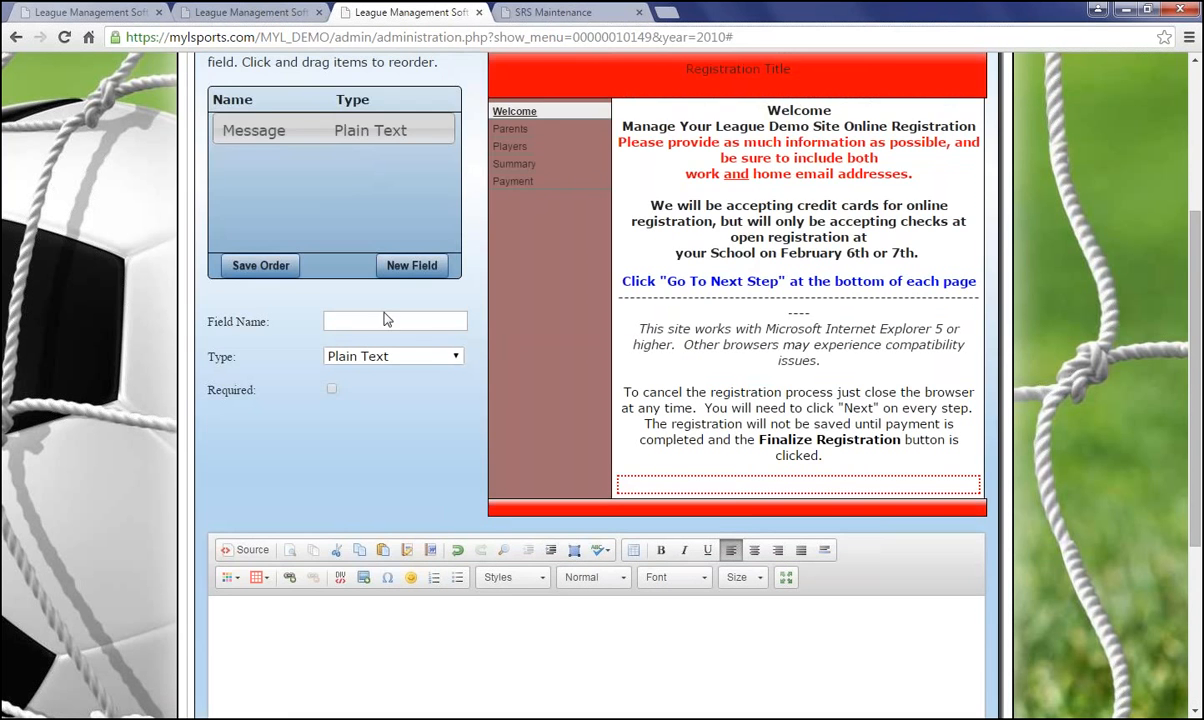
scroll(400, 380, down, 3)
scroll(396, 344, up, 3)
scroll(520, 330, down, 3)
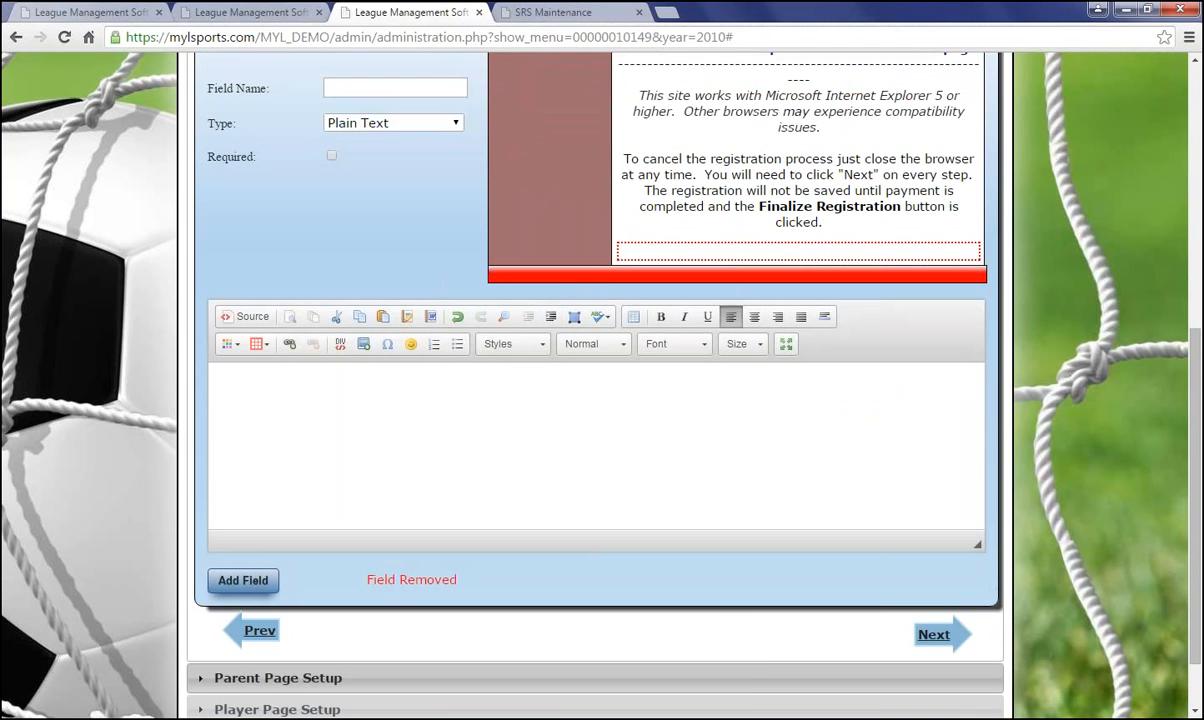
Advance the wizard to Parent Page Setup
click(933, 638)
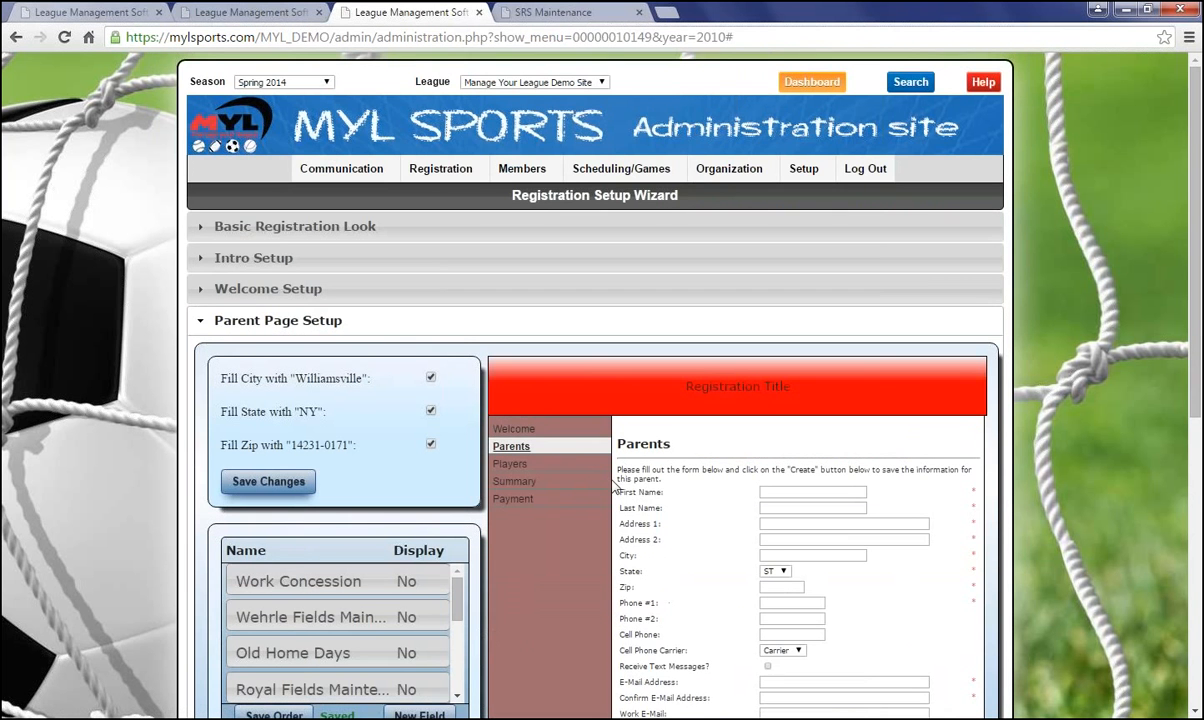
scroll(584, 465, down, 1)
scroll(616, 486, down, 1)
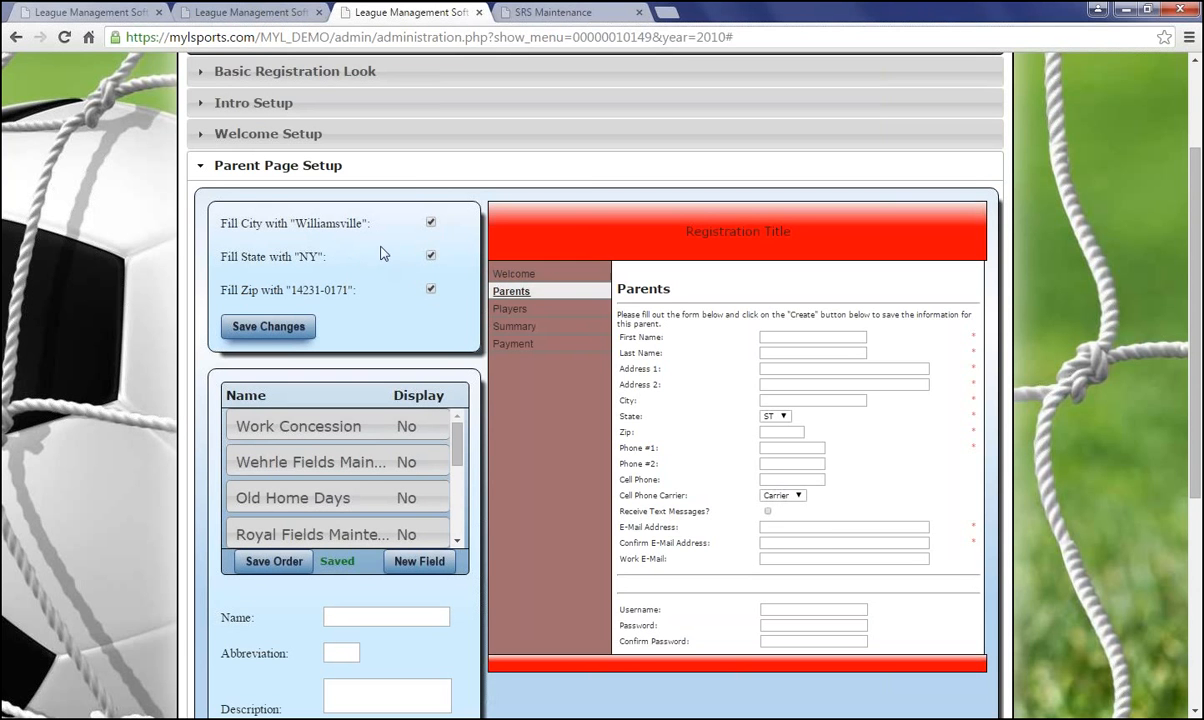
Keep city, state and zip auto-fill switched on and save the settings
click(431, 222)
click(431, 222)
click(431, 255)
click(268, 330)
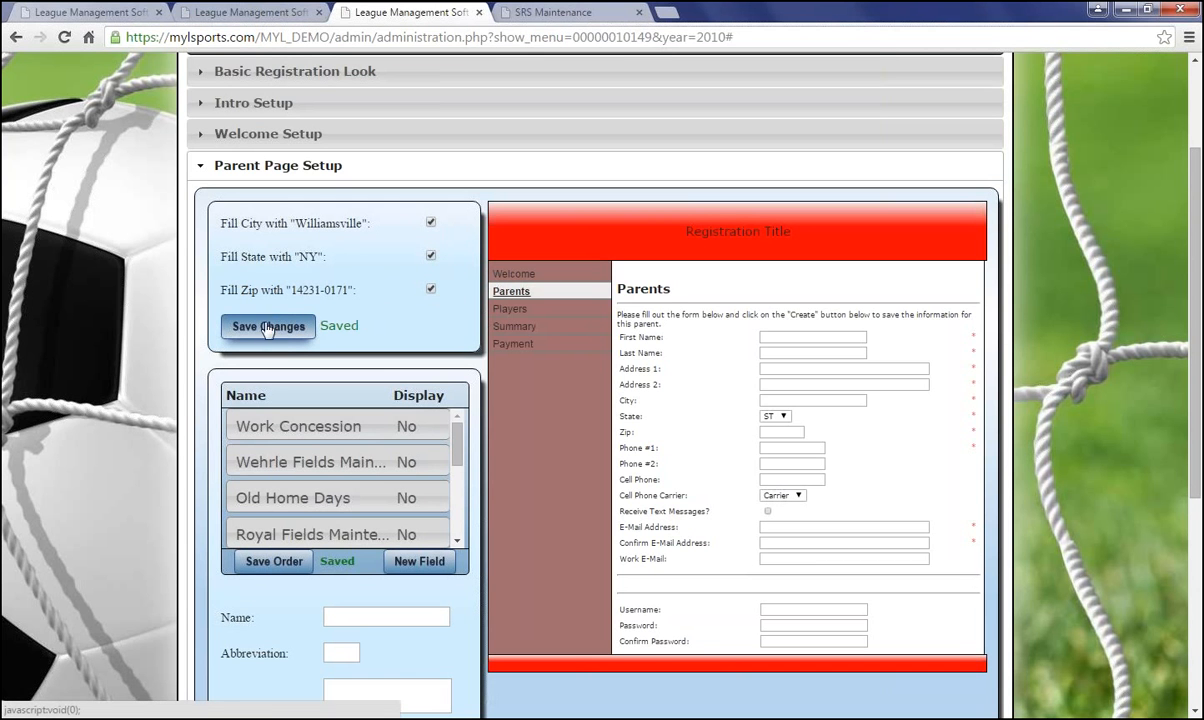
scroll(460, 345, down, 4)
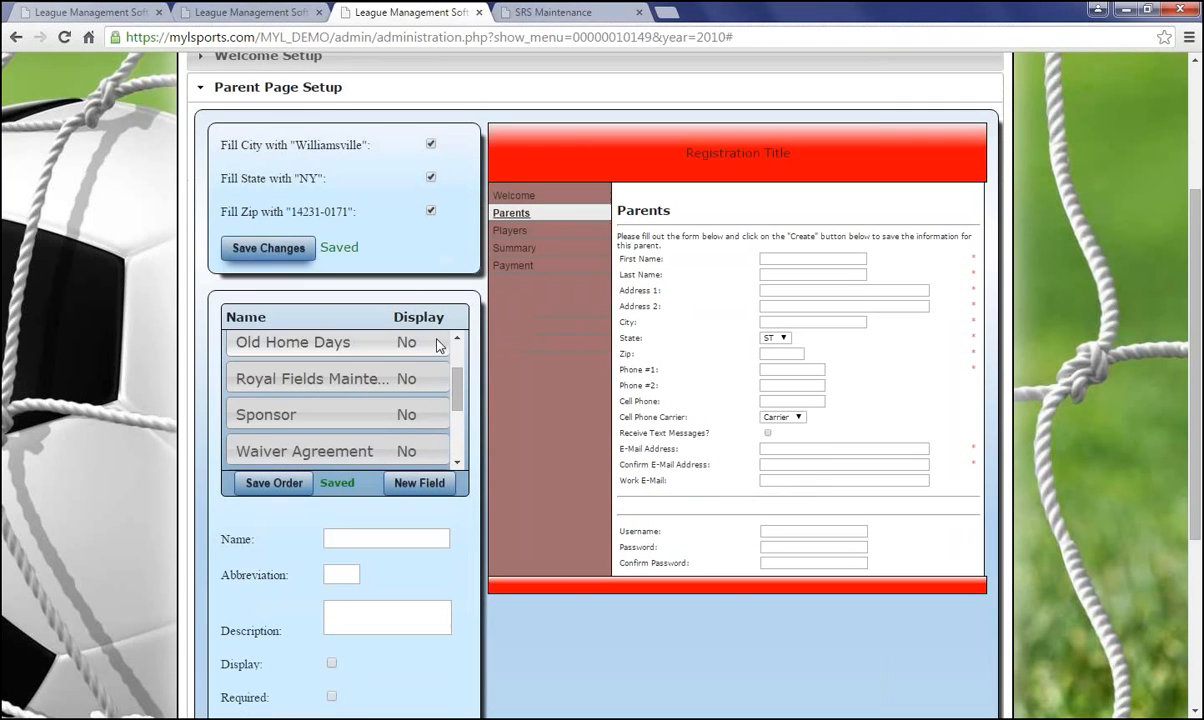
scroll(475, 346, down, 2)
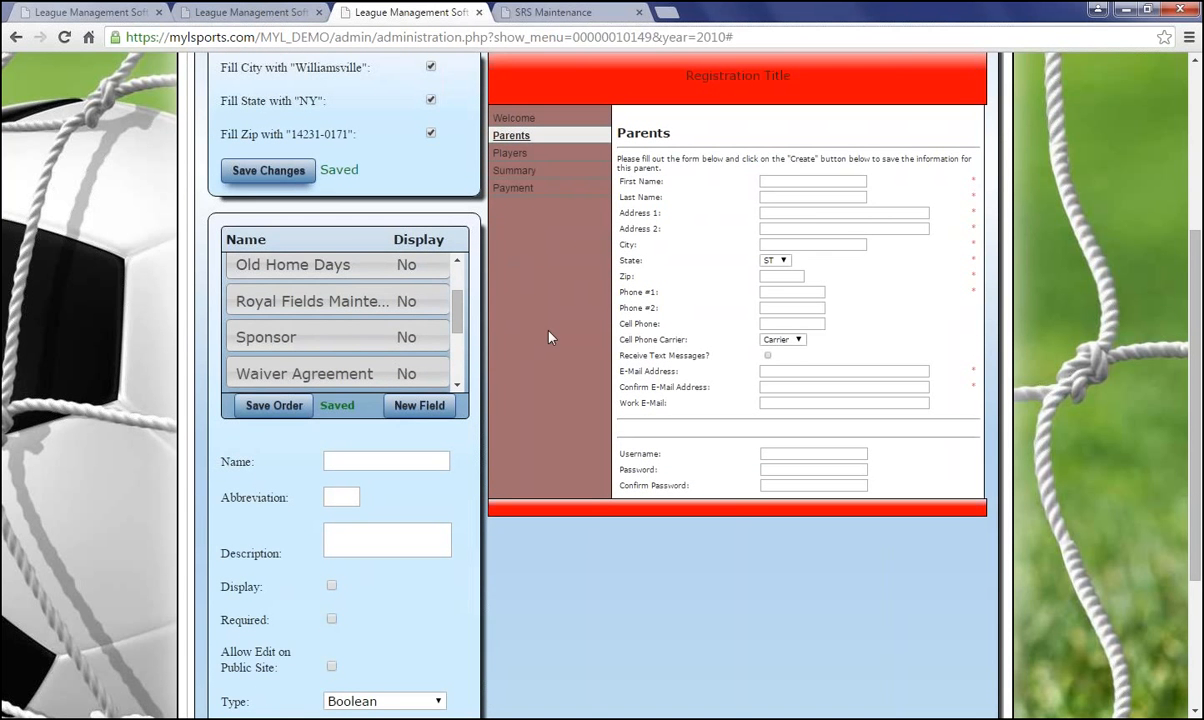
scroll(460, 303, up, 1)
scroll(460, 303, up, 1)
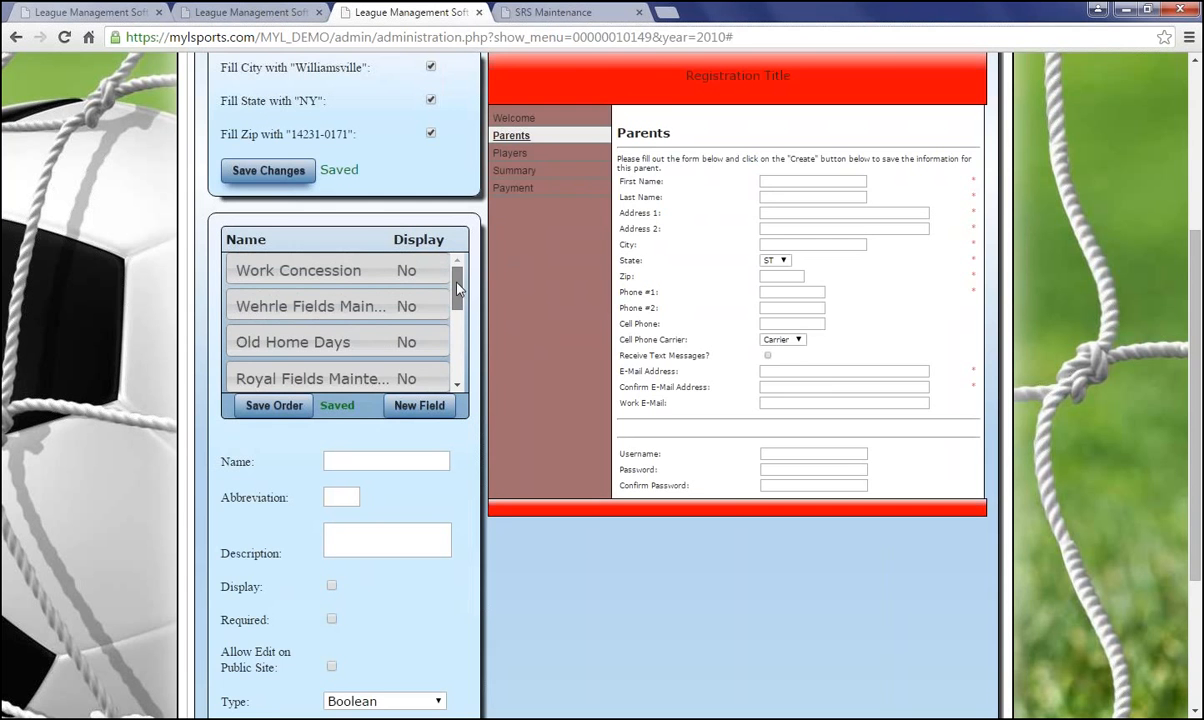
scroll(822, 386, down, 2)
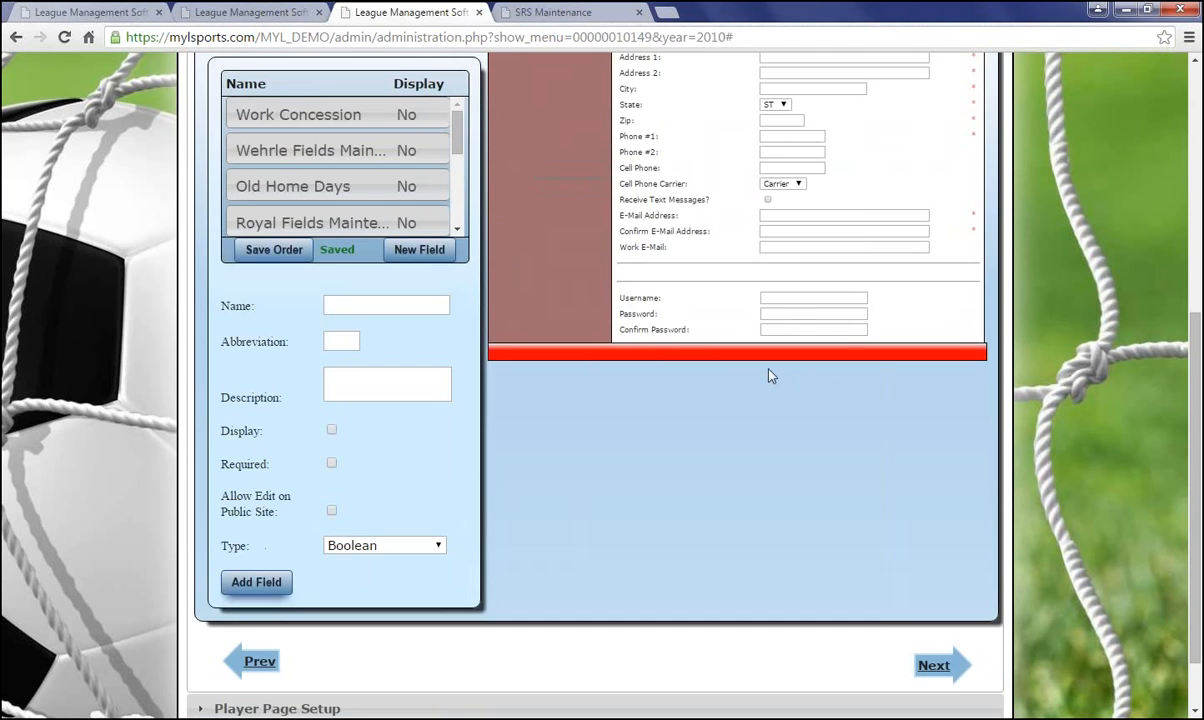
scroll(766, 371, up, 3)
scroll(710, 492, down, 1)
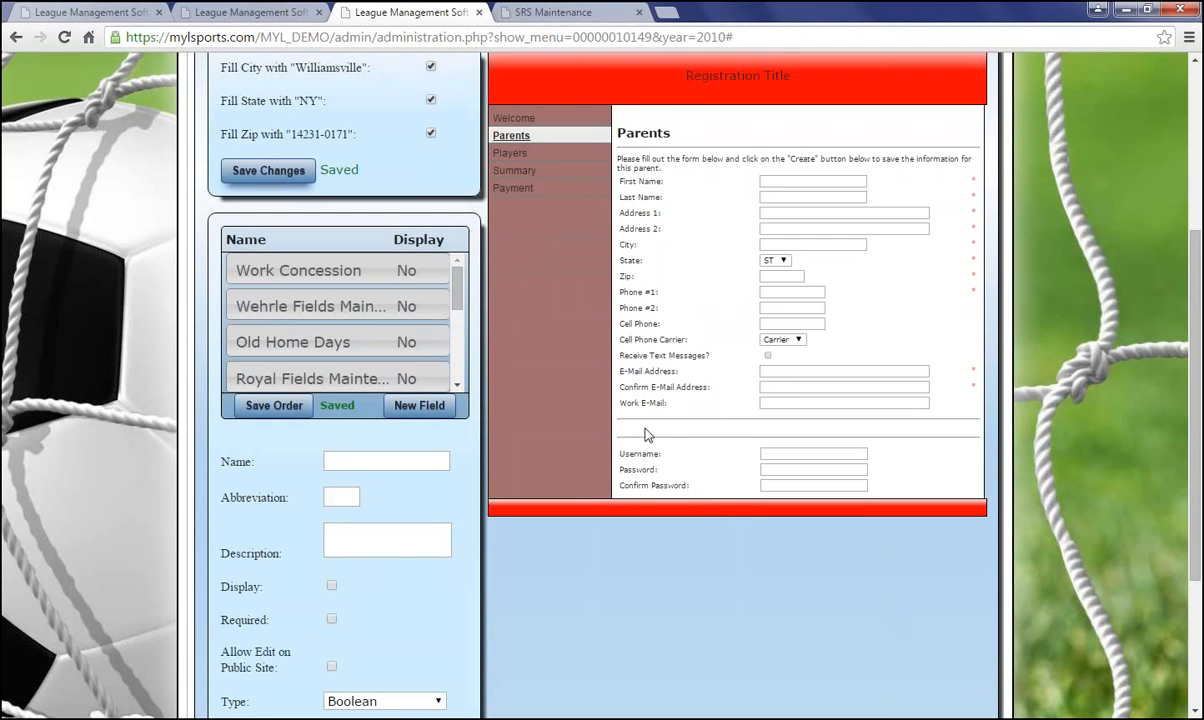
Enable Display on the Work Concession field and save the change
click(296, 277)
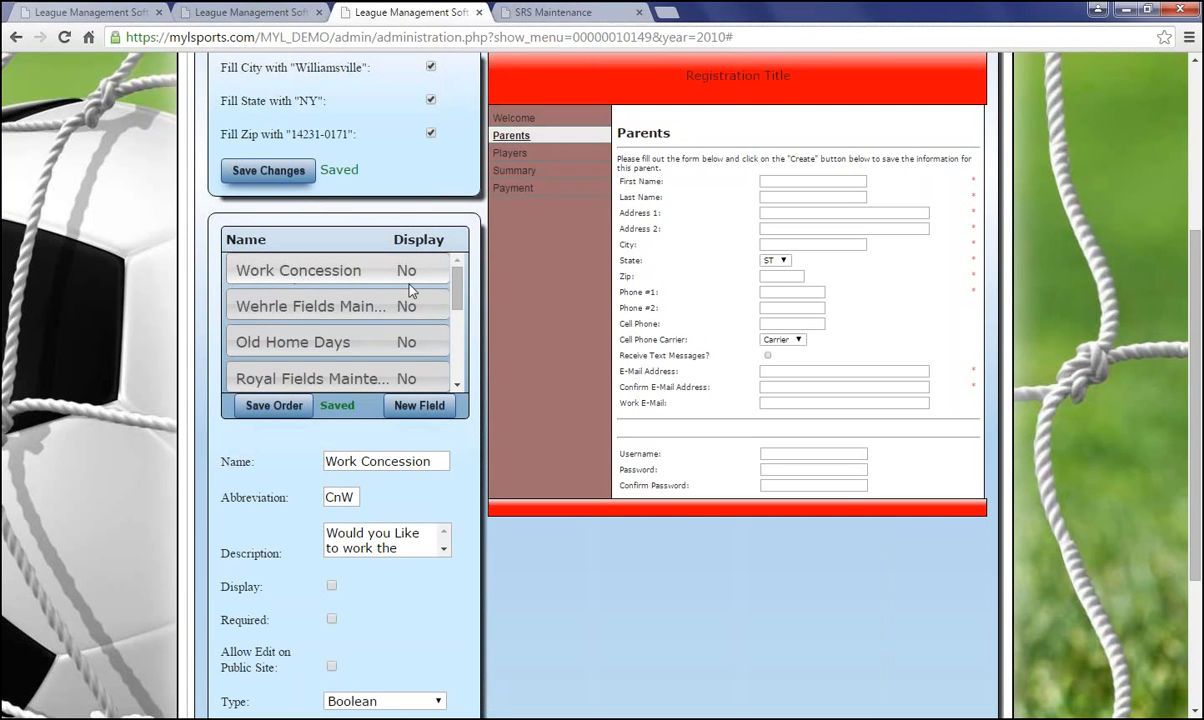
scroll(421, 309, down, 4)
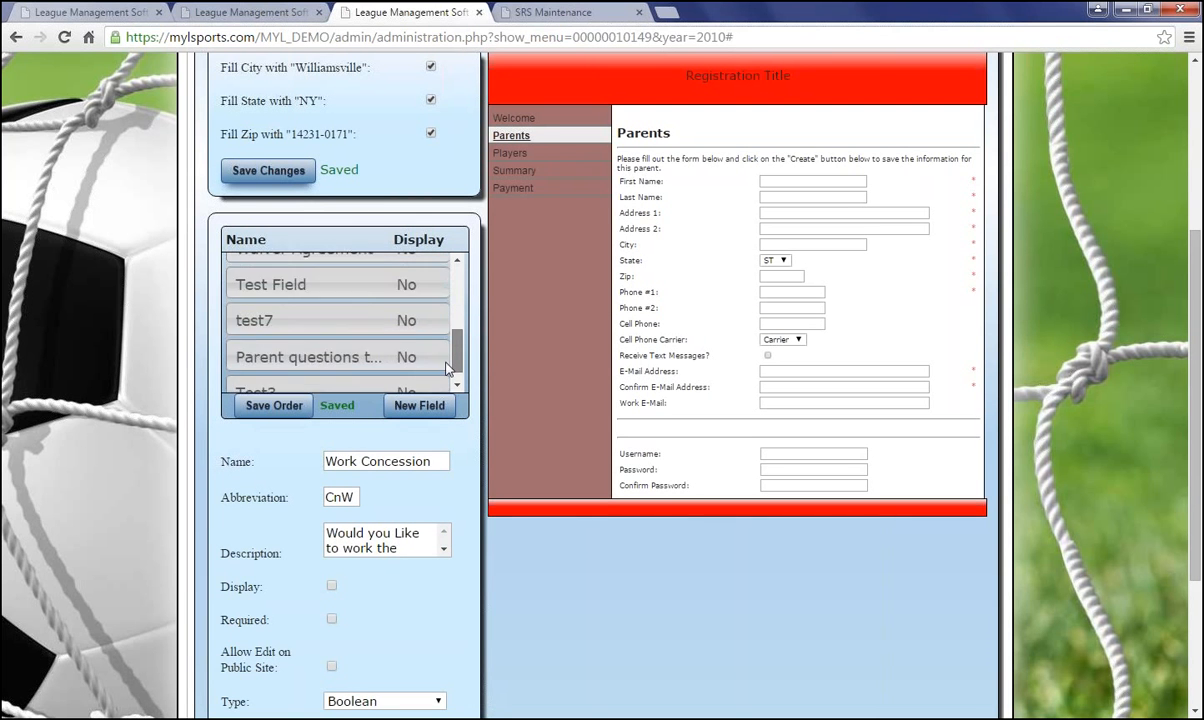
scroll(447, 368, up, 5)
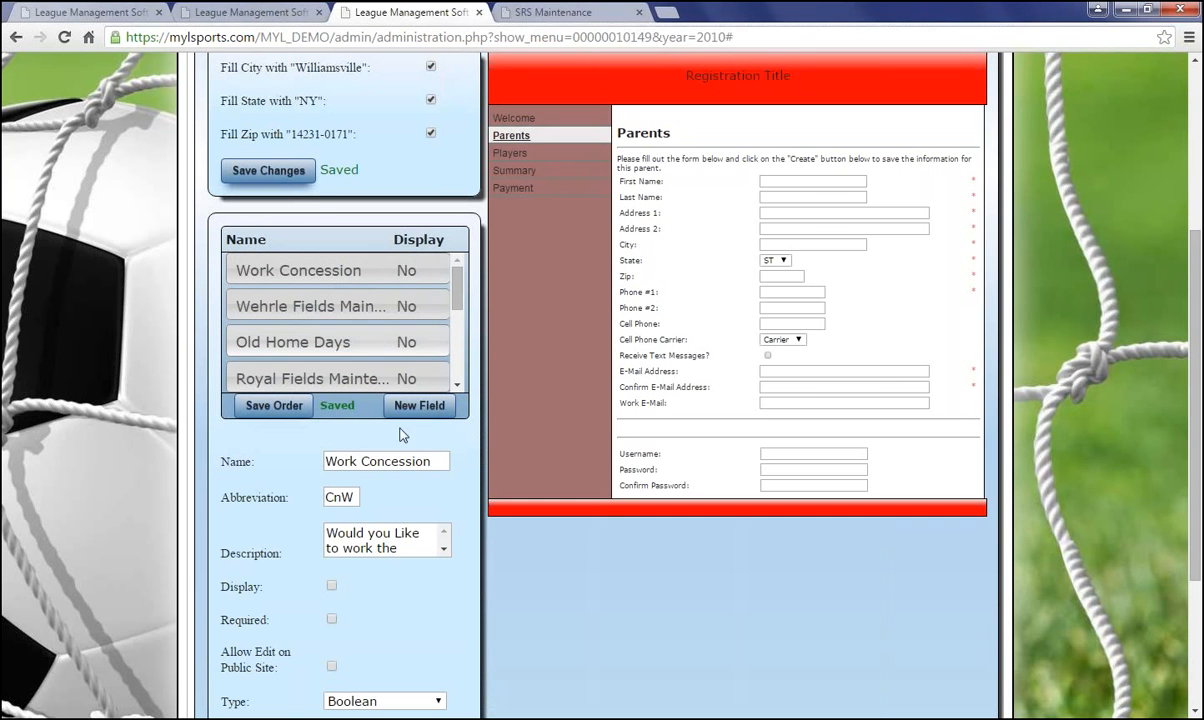
click(332, 586)
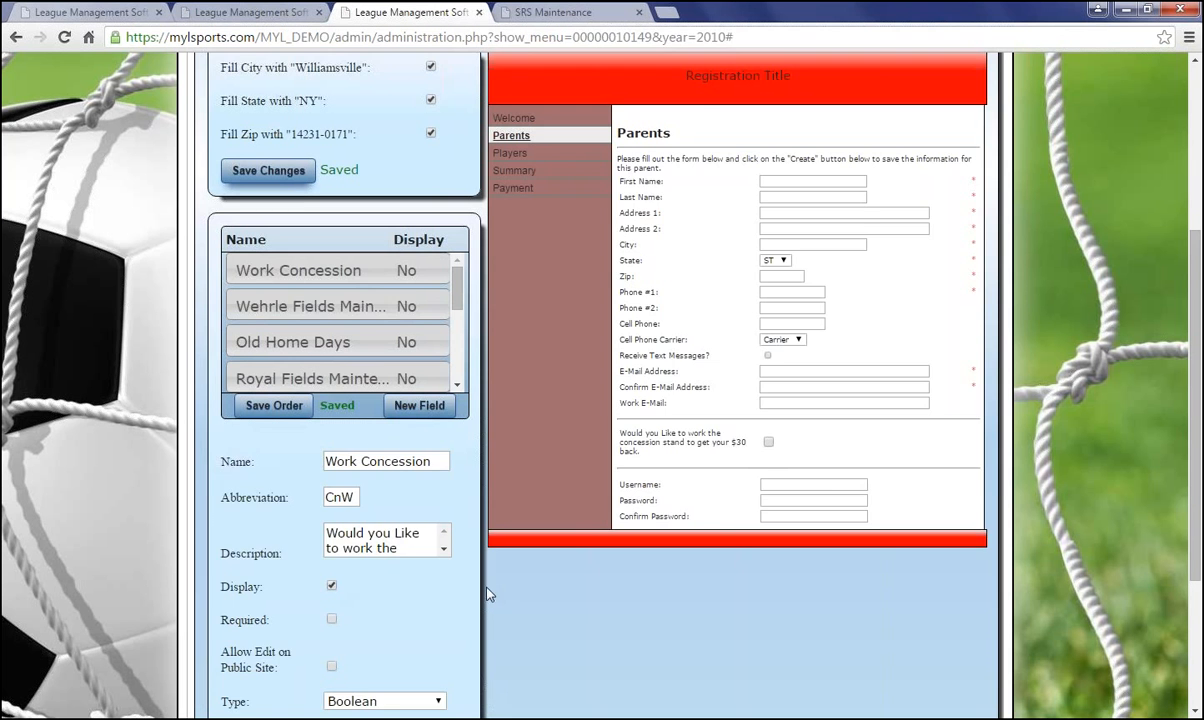
scroll(457, 552, up, 1)
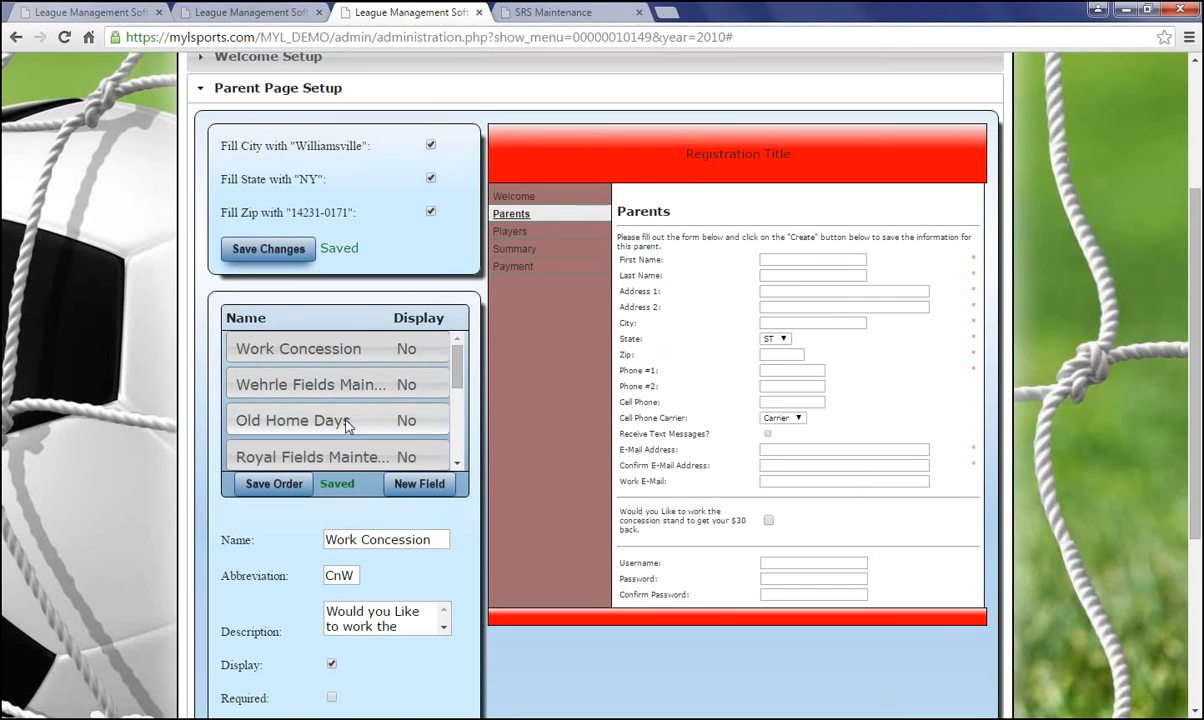
scroll(345, 423, down, 1)
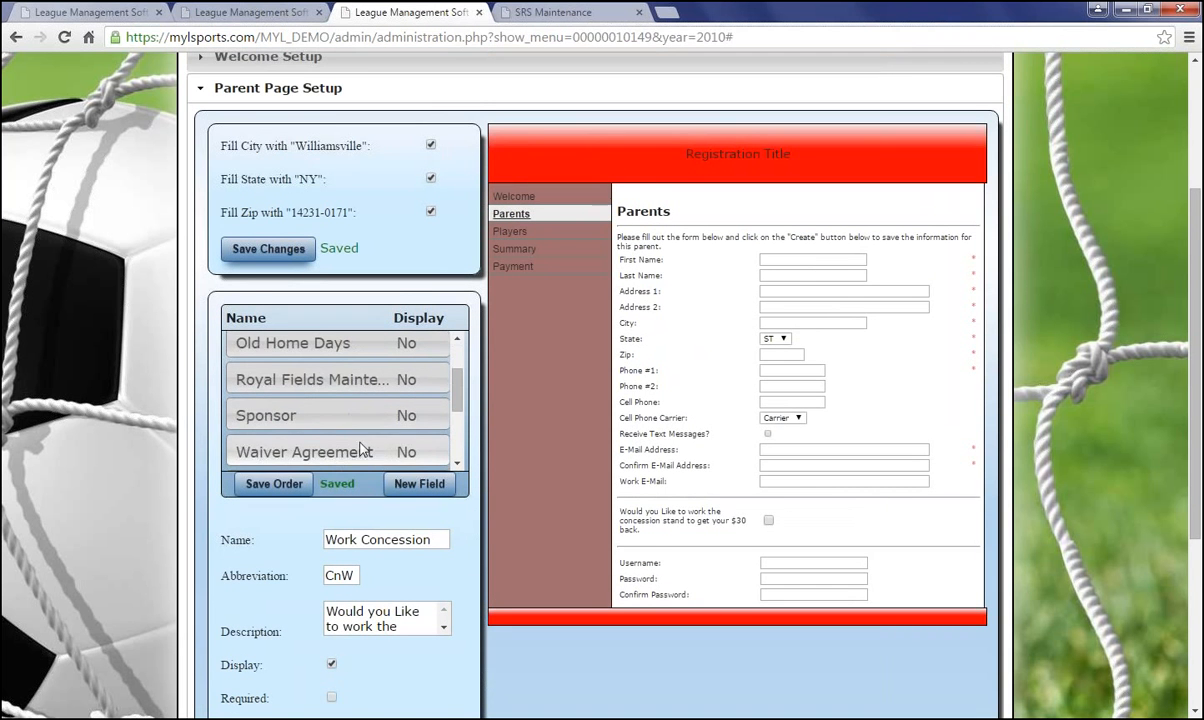
scroll(400, 701, down, 1)
scroll(400, 701, down, 2)
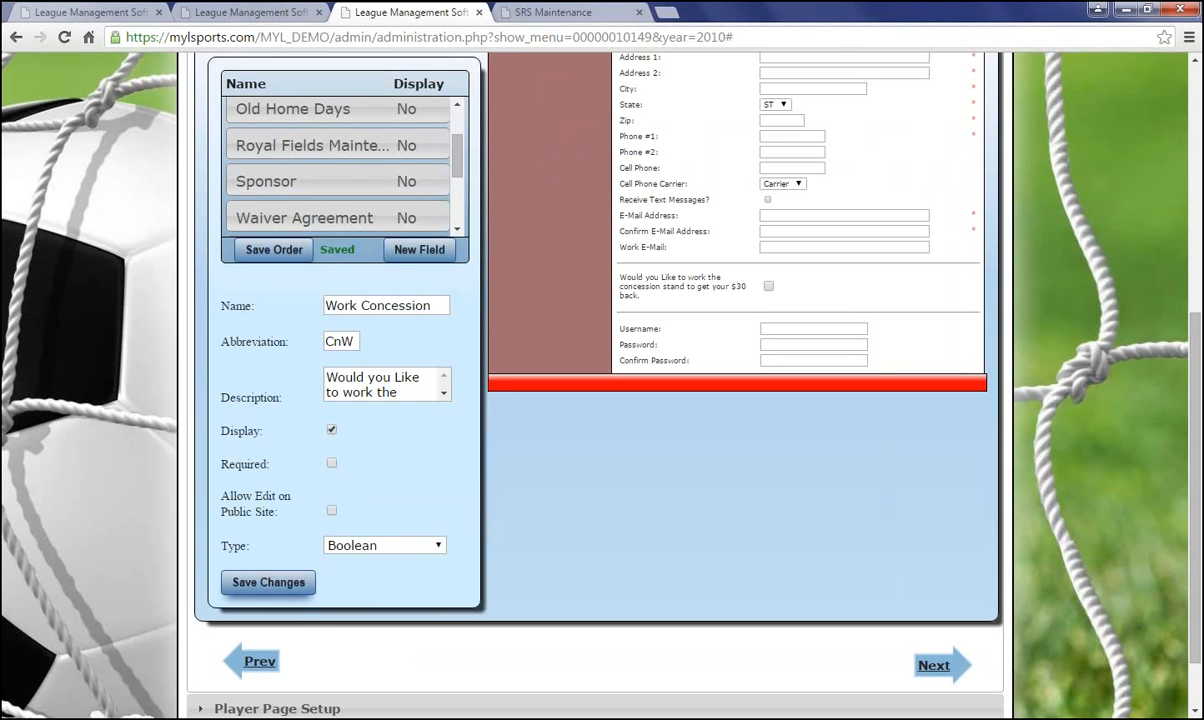
click(267, 588)
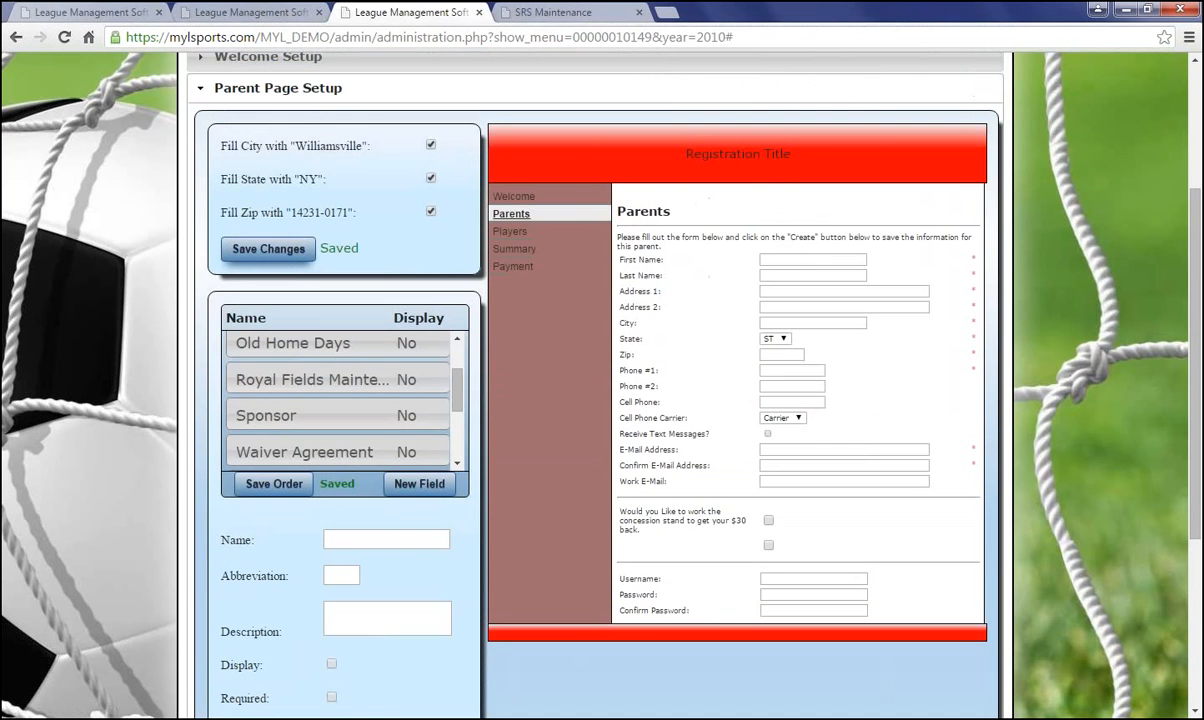
Name the new parent field 'shirt size' with abbreviation 'shir'
click(378, 538)
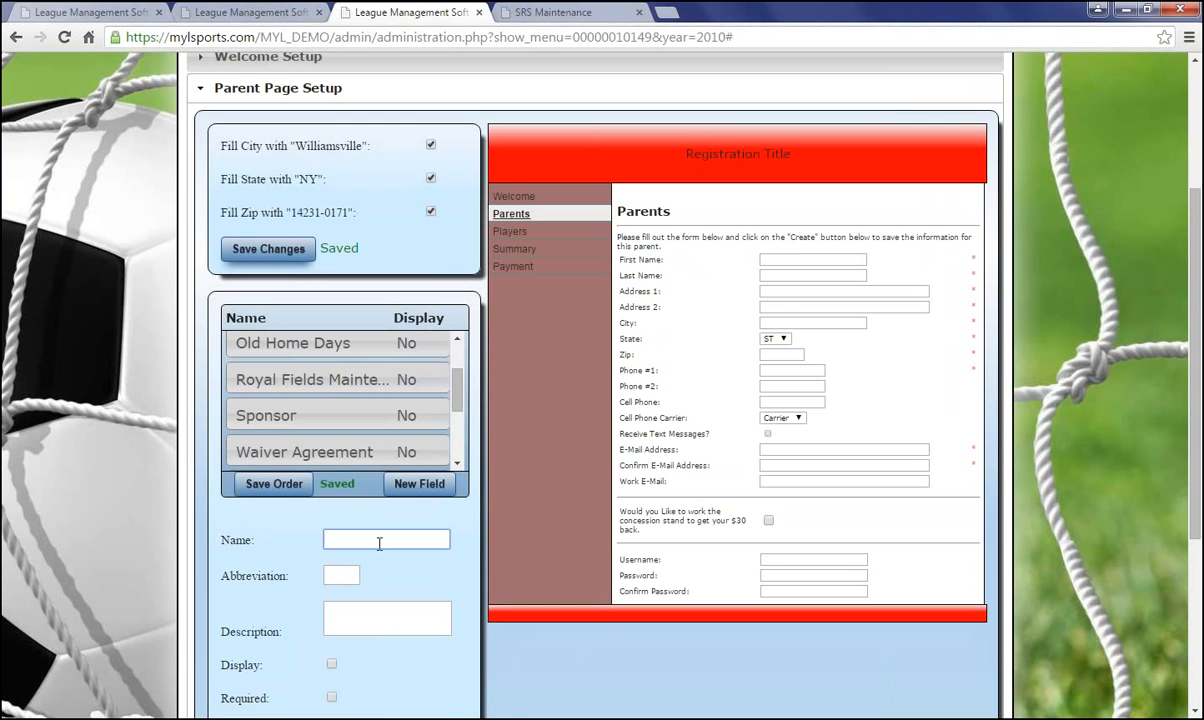
text(shirt size)
scroll(366, 522, up, 1)
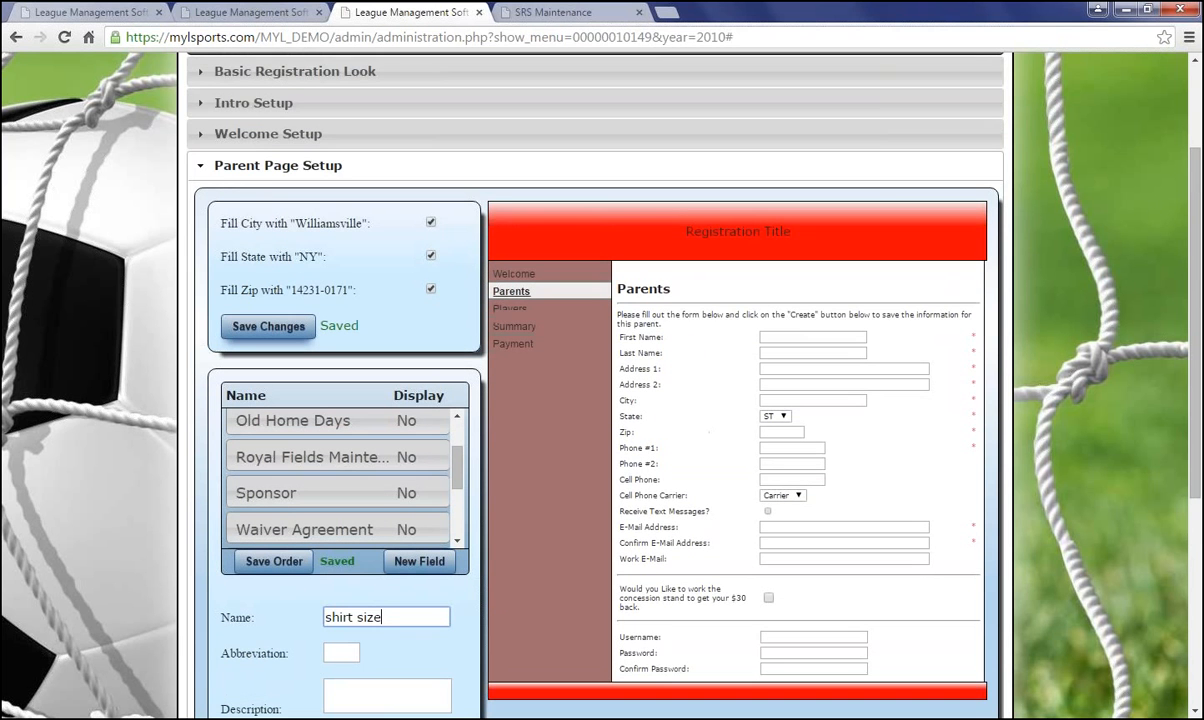
click(344, 650)
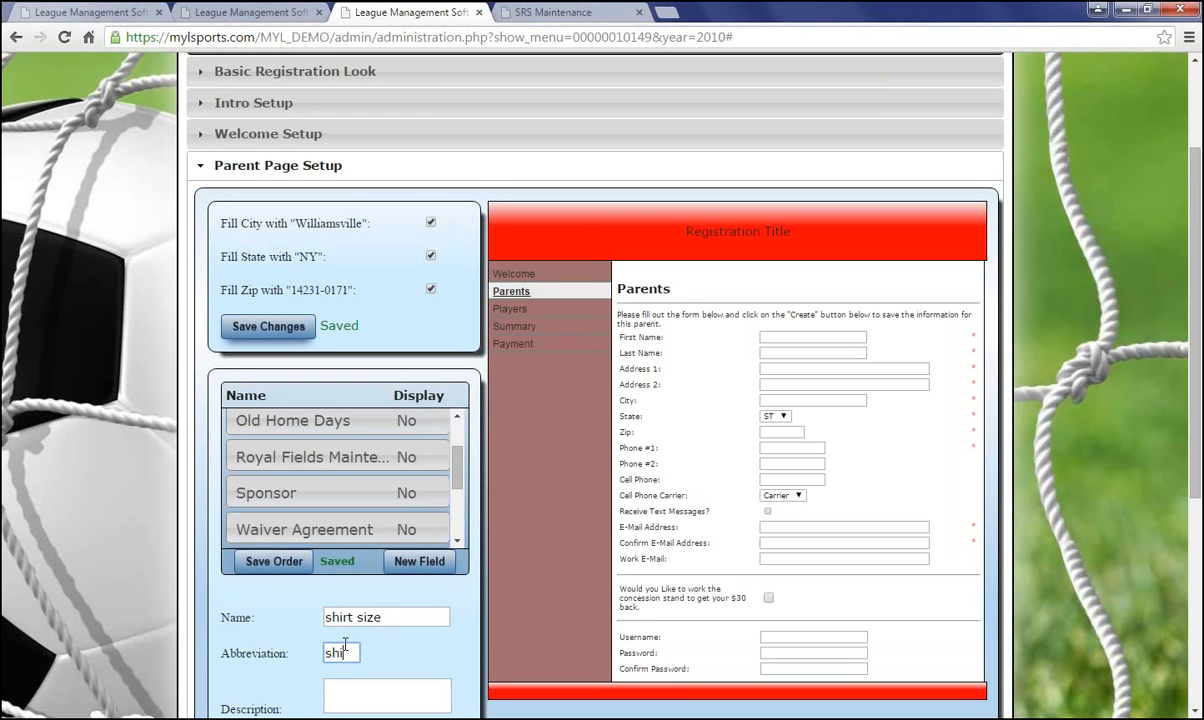
text(shir)
Give the field the description 'Shirt Size?' and tick Display and Required
scroll(343, 652, down, 2)
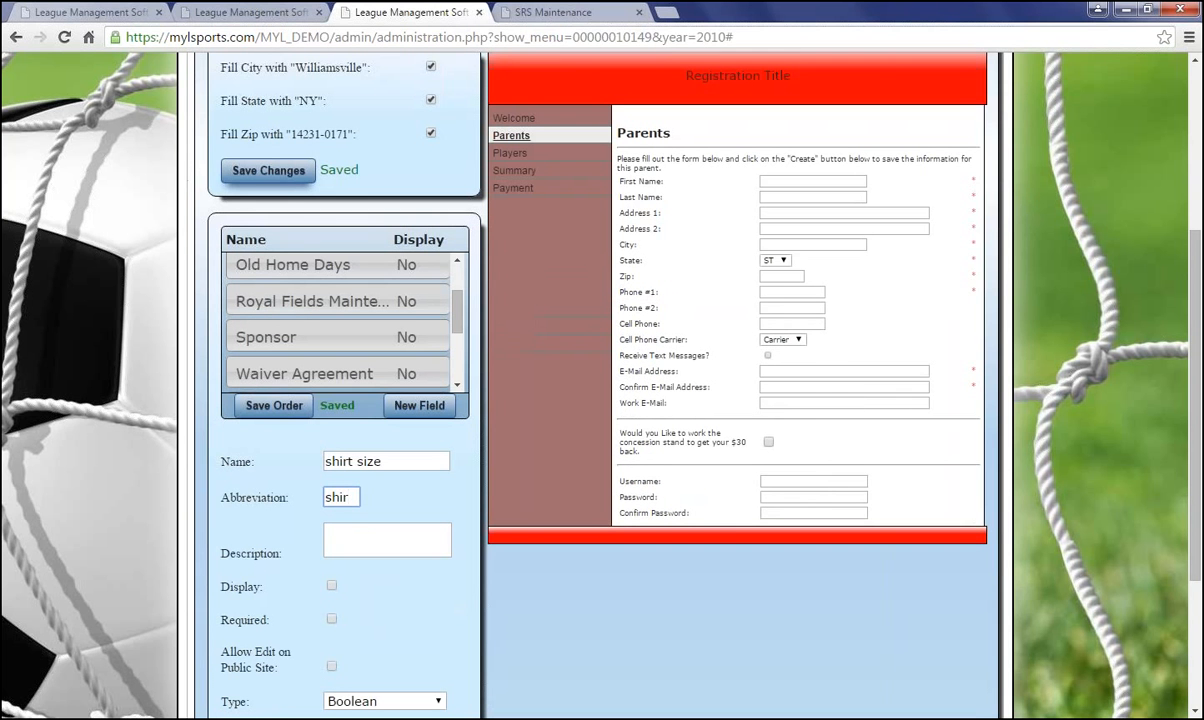
click(372, 537)
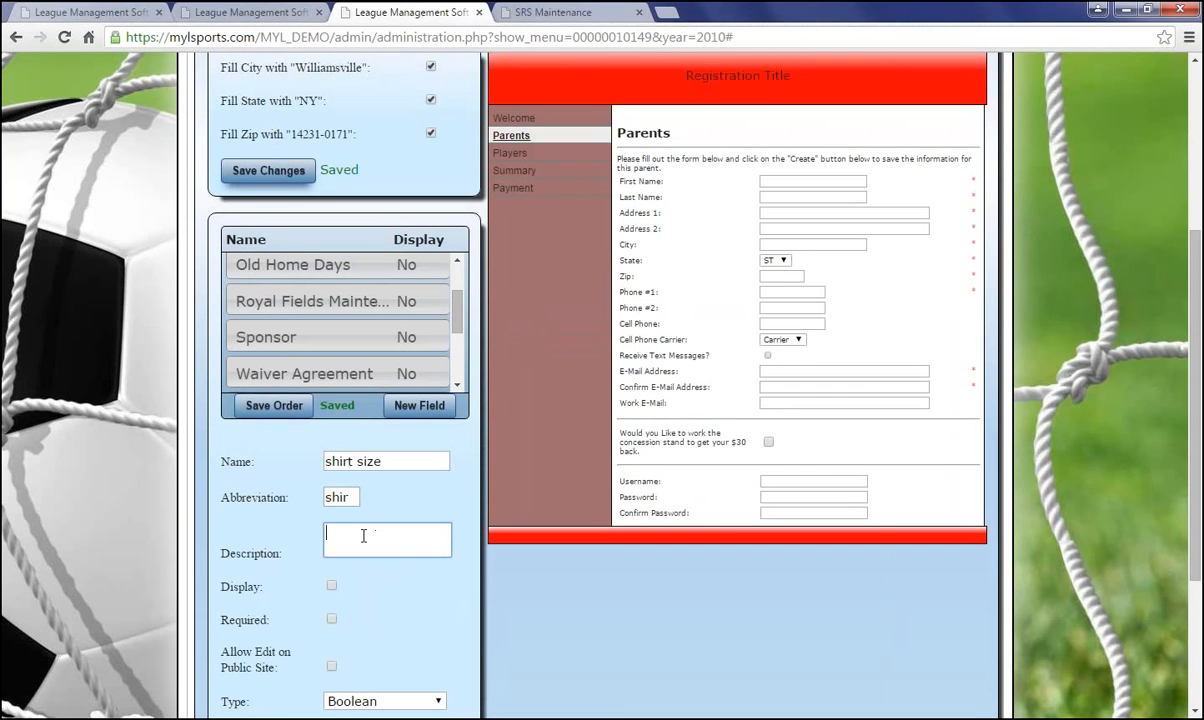
text(Shirt Size?)
click(333, 585)
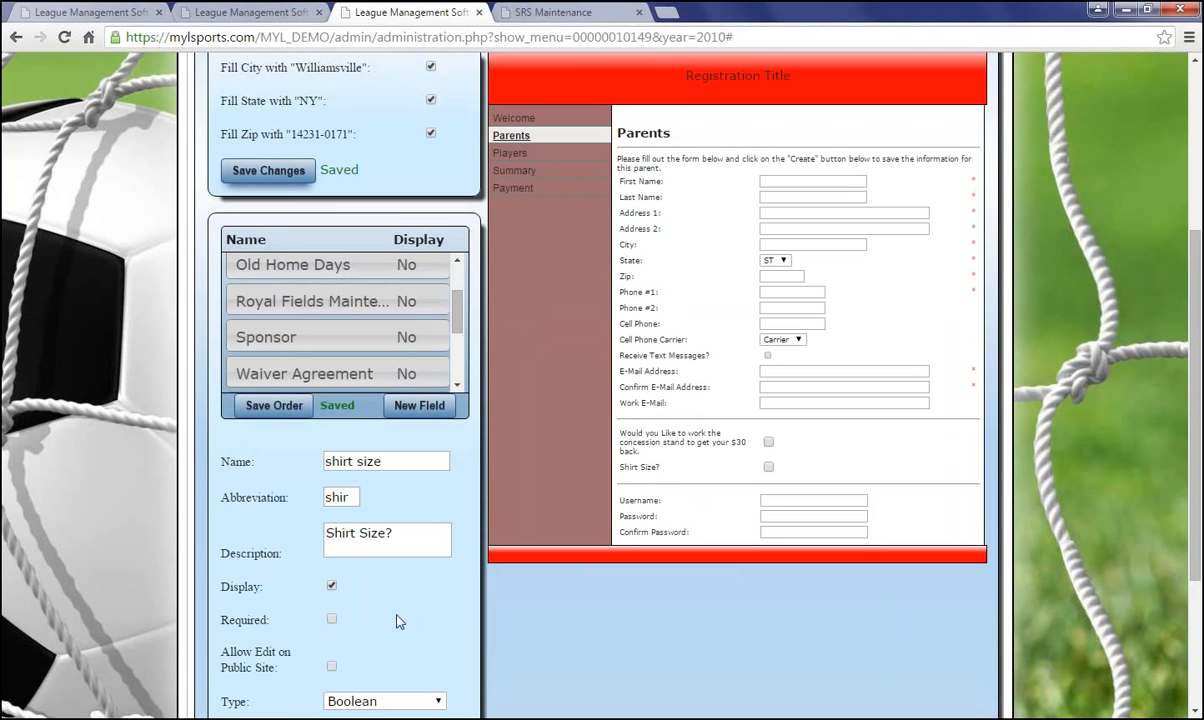
scroll(396, 621, down, 2)
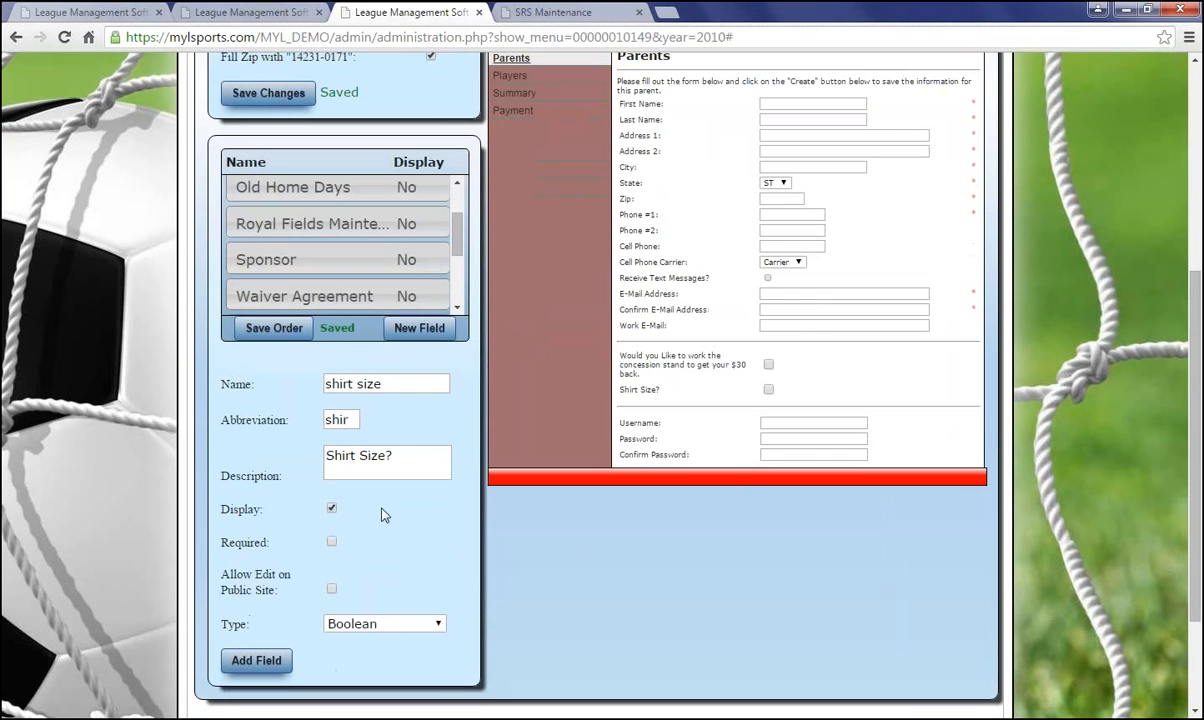
click(332, 542)
Make shirt size a List field with options 'small' and 'medium'
click(346, 626)
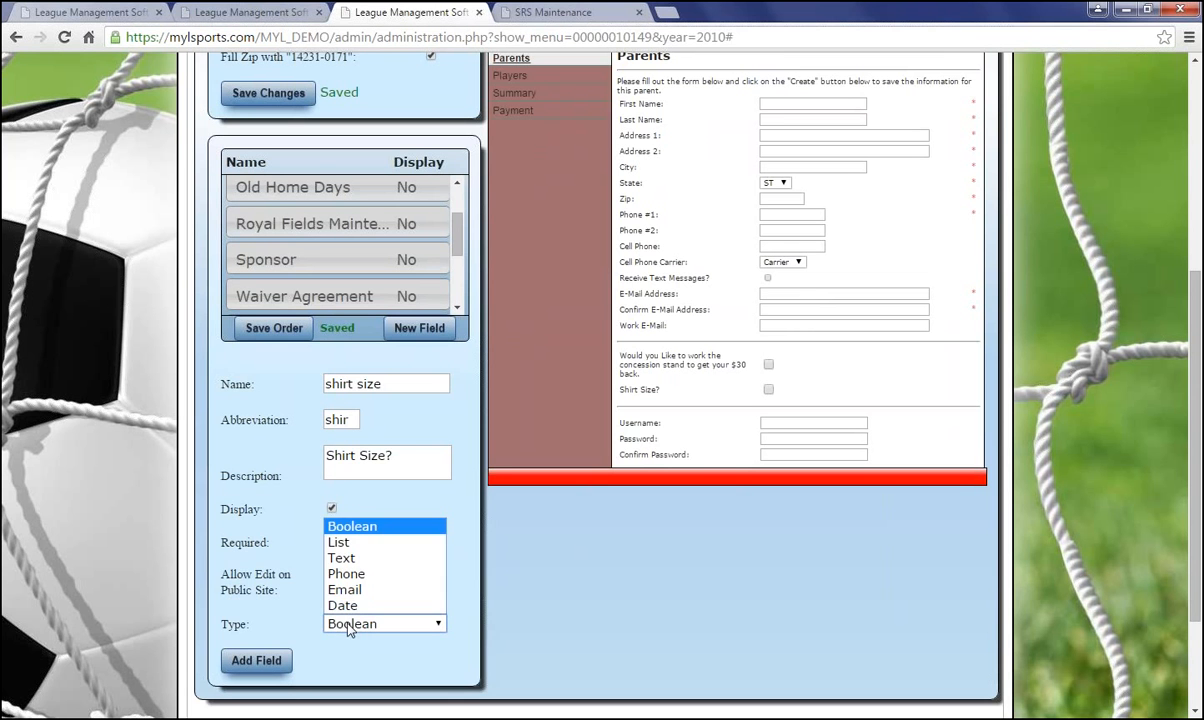
click(341, 546)
scroll(360, 540, down, 3)
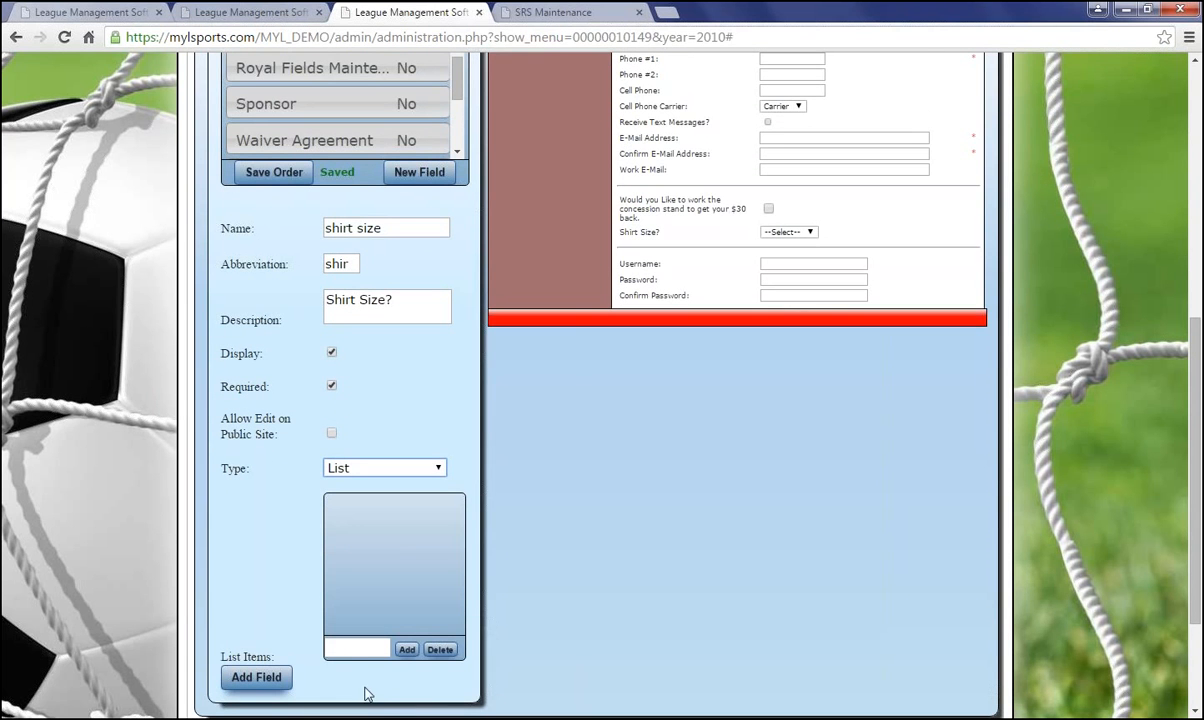
click(363, 648)
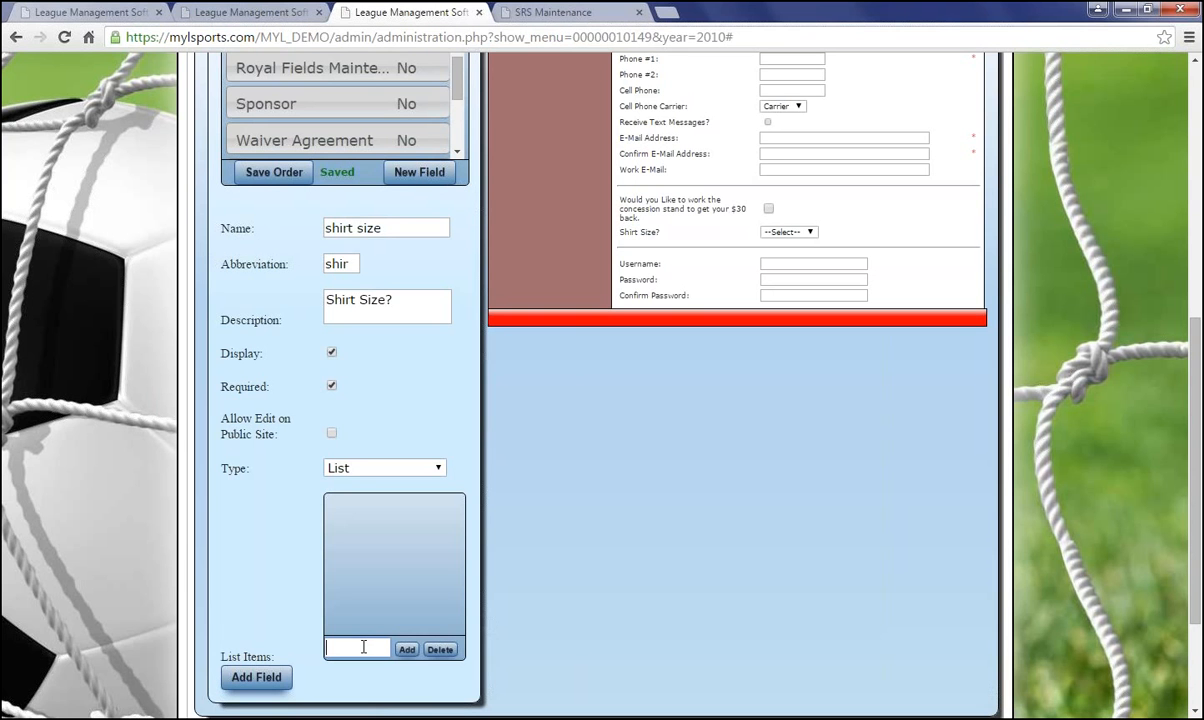
text(small)
click(405, 649)
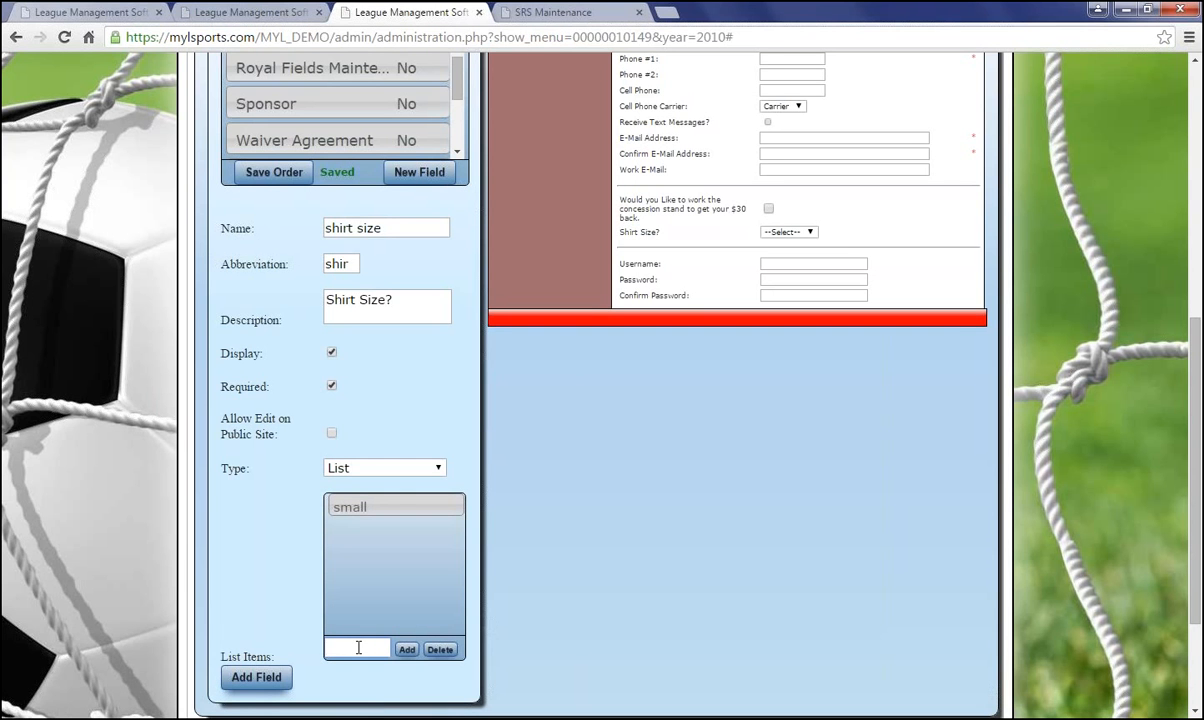
text(medium)
click(406, 649)
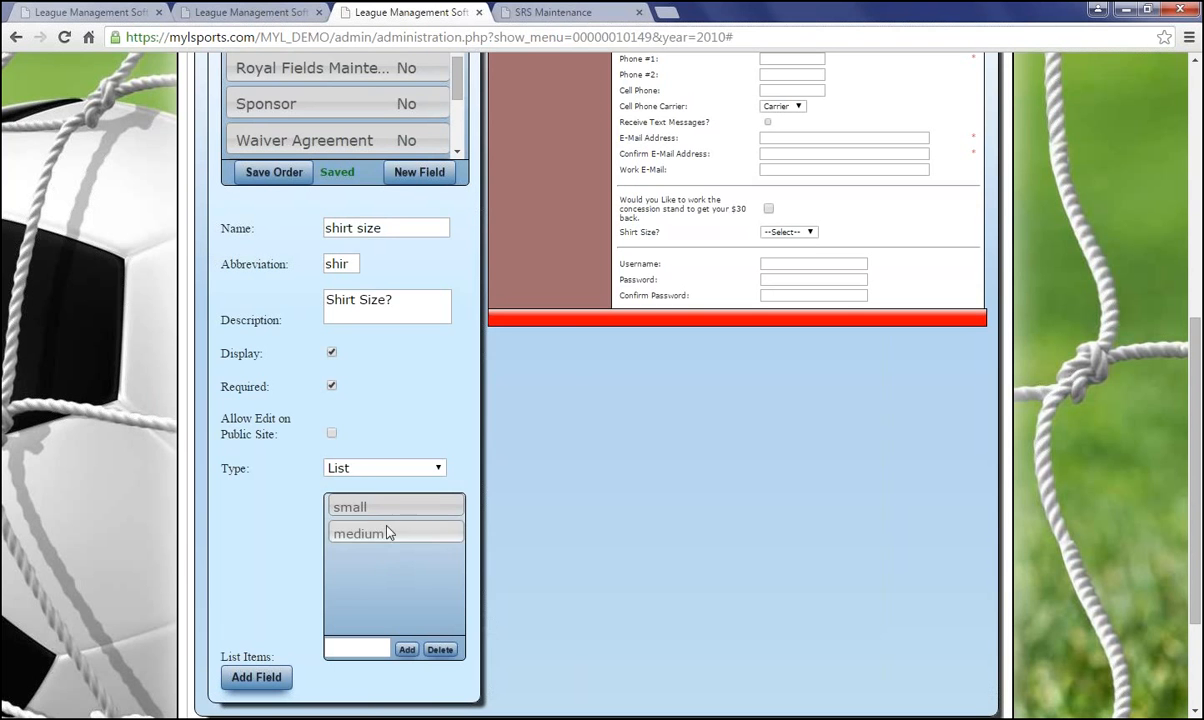
Move small below medium and add the shirt size field to the form
drag(385, 509, 388, 546)
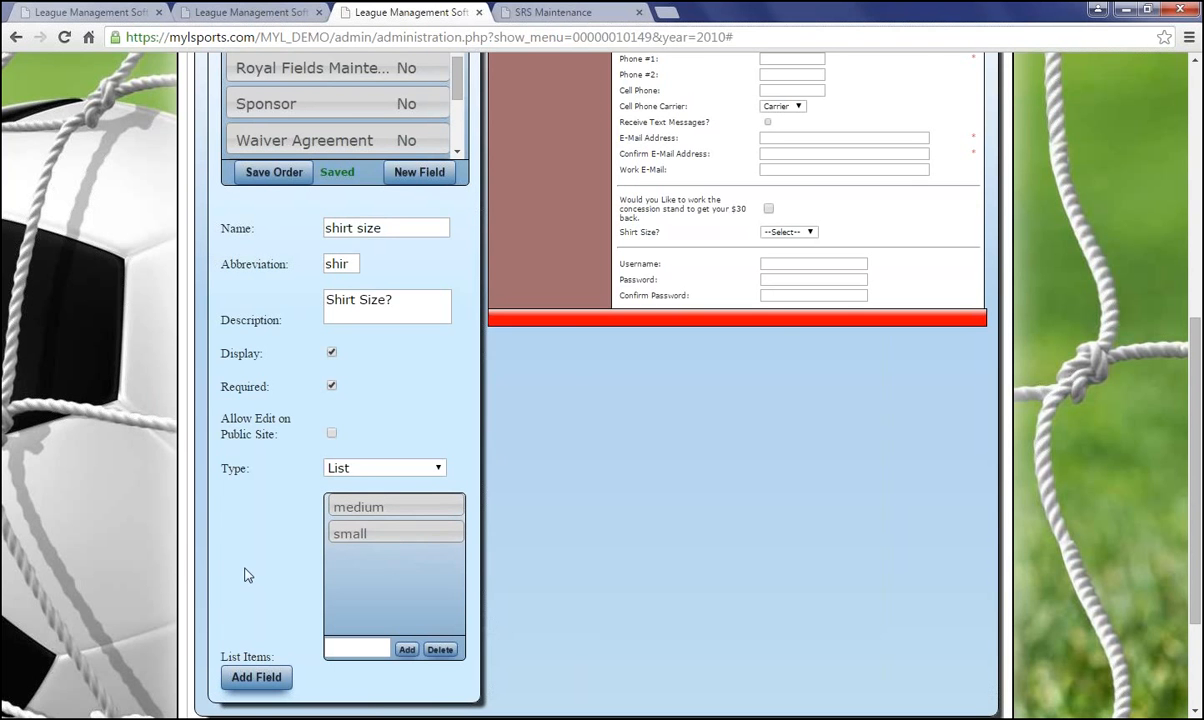
scroll(250, 577, up, 1)
scroll(252, 578, down, 2)
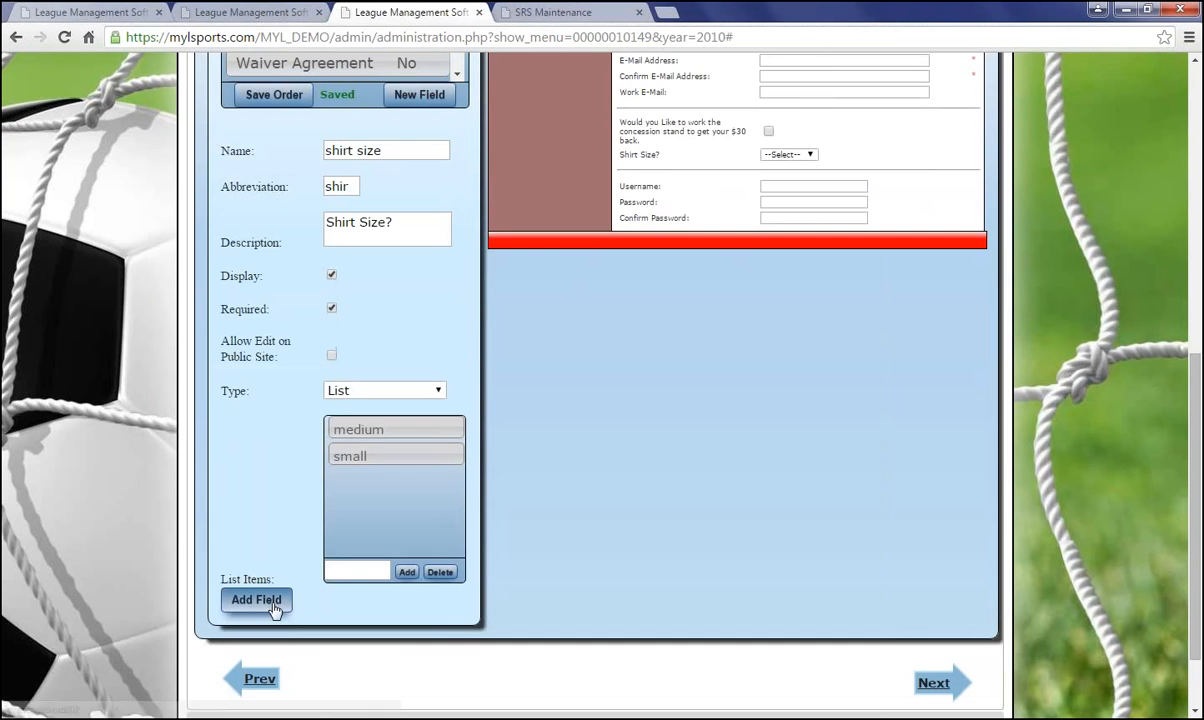
click(275, 609)
scroll(519, 570, up, 3)
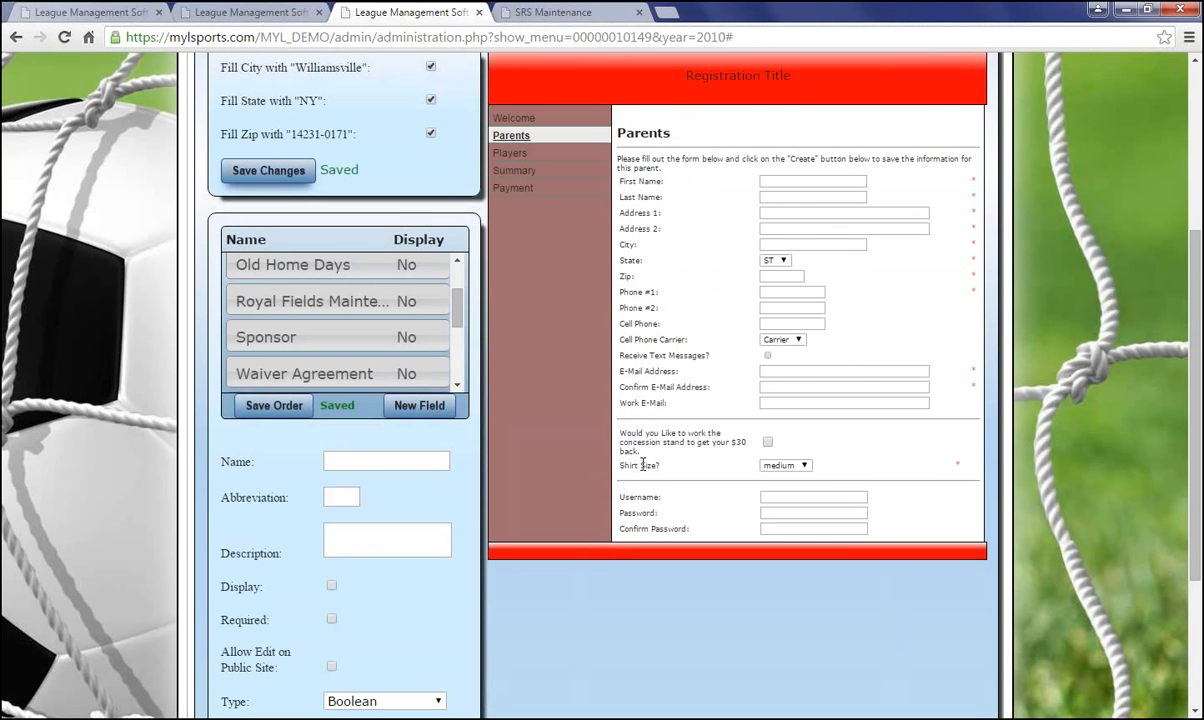
Check the shirt size preview choices, then untick Display for Work Concession and save
click(788, 466)
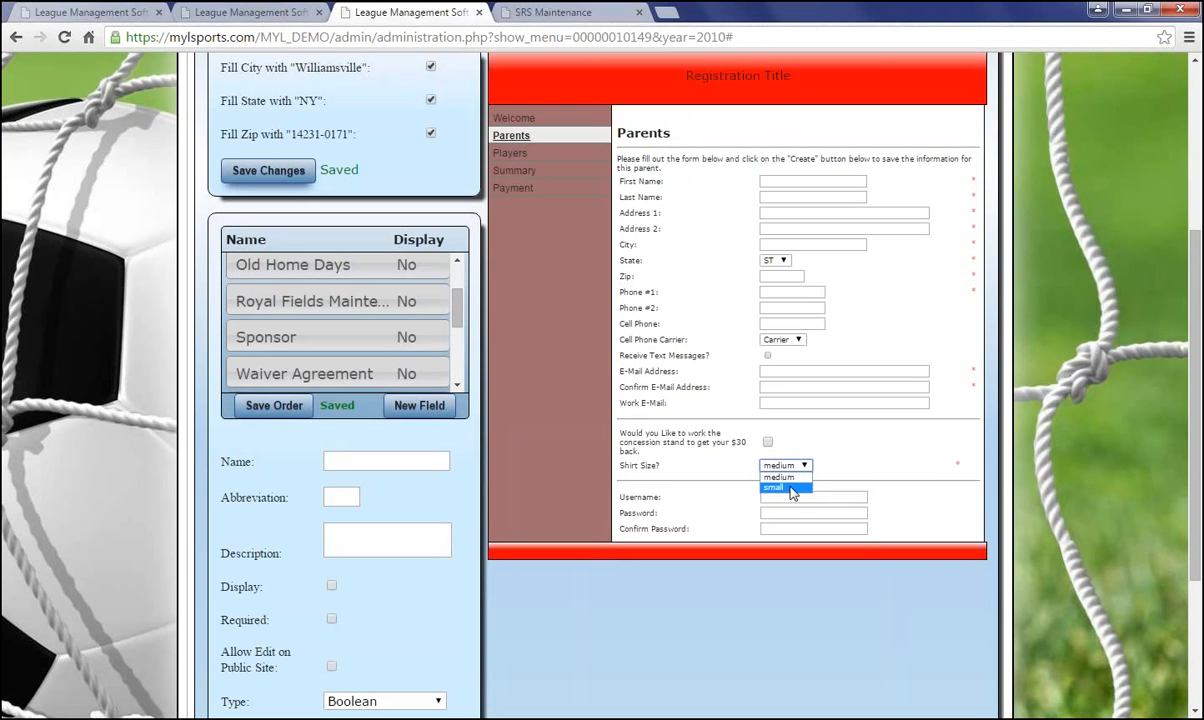
click(961, 465)
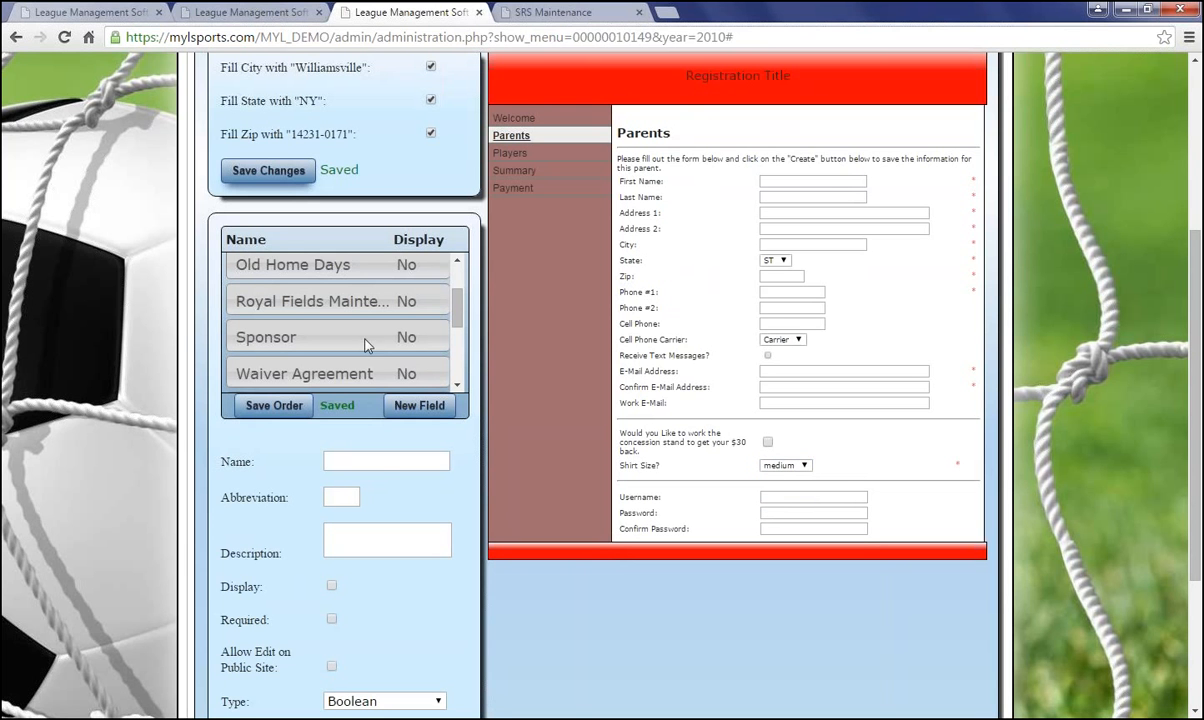
scroll(366, 340, up, 3)
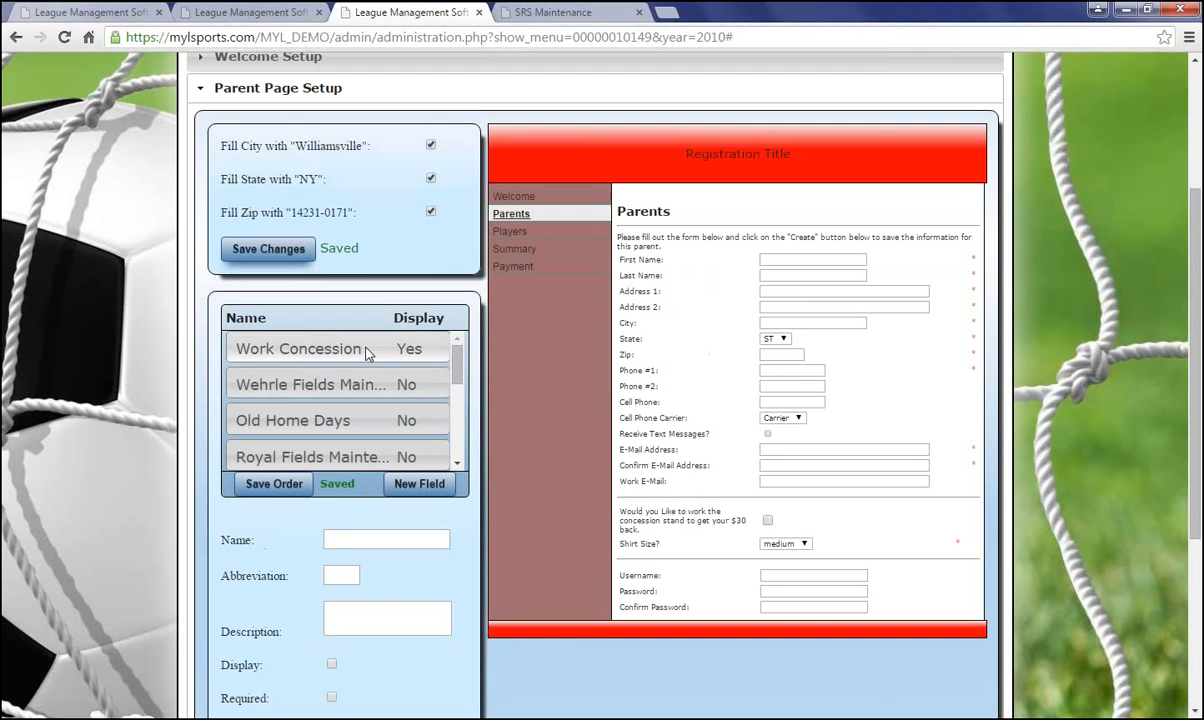
click(366, 349)
scroll(368, 537, down, 3)
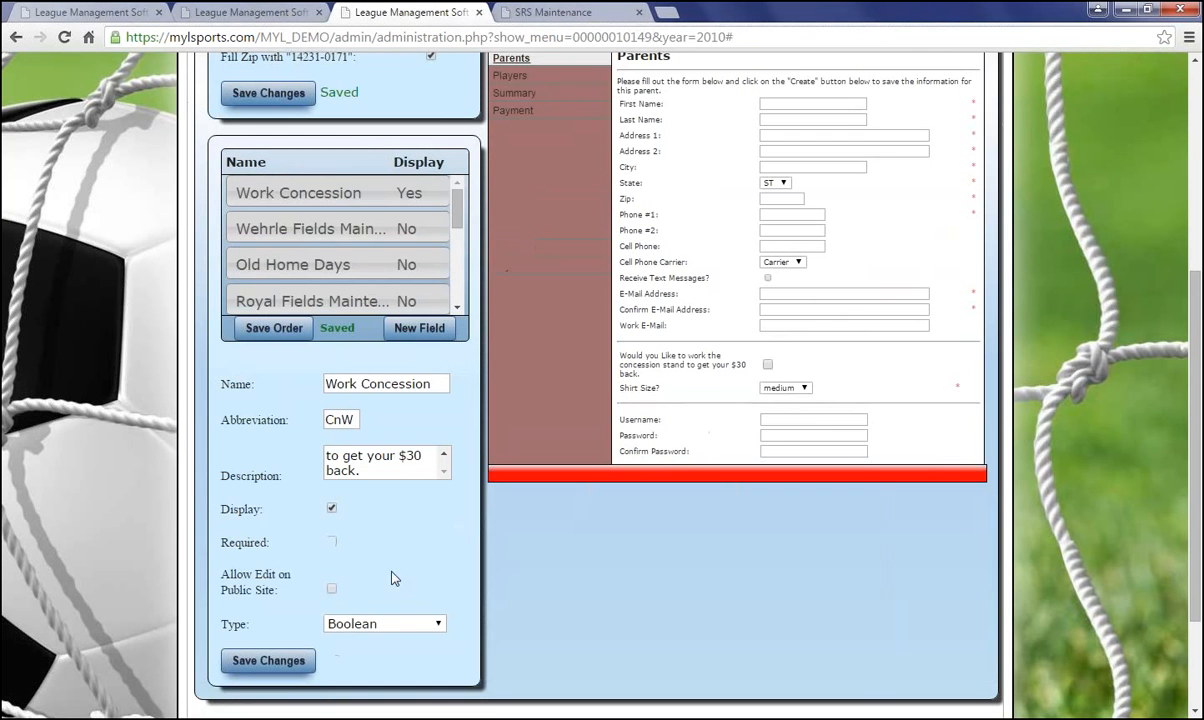
click(332, 507)
scroll(320, 560, down, 3)
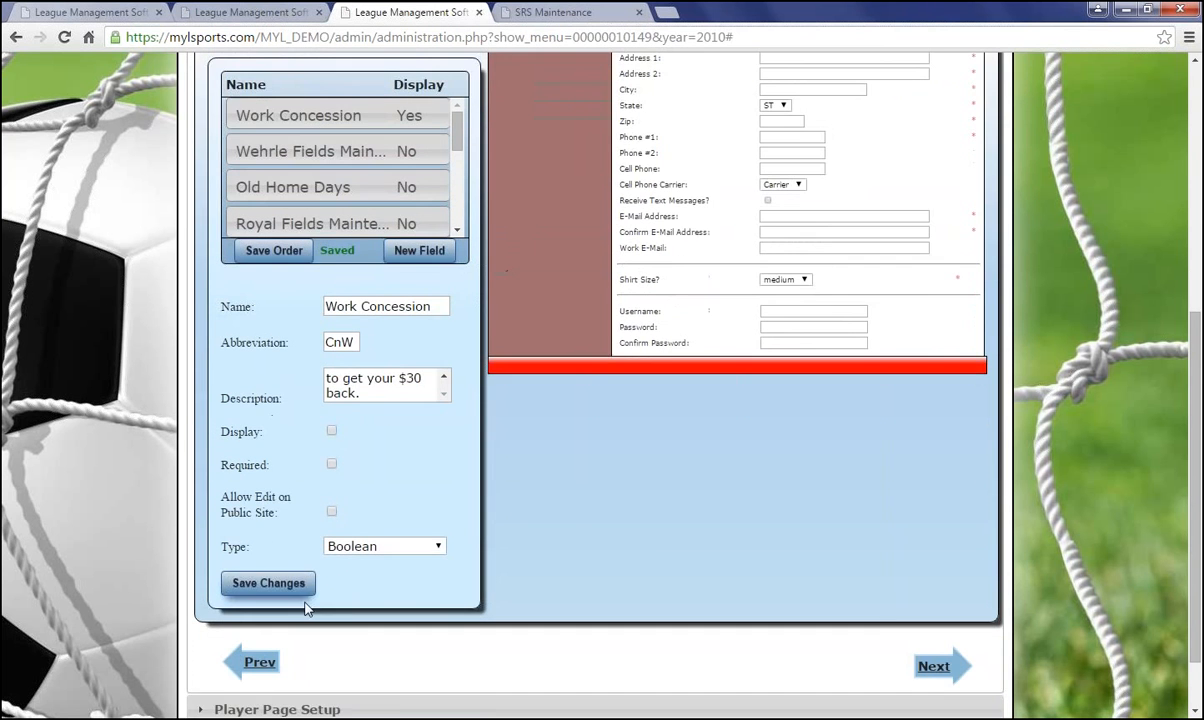
click(292, 582)
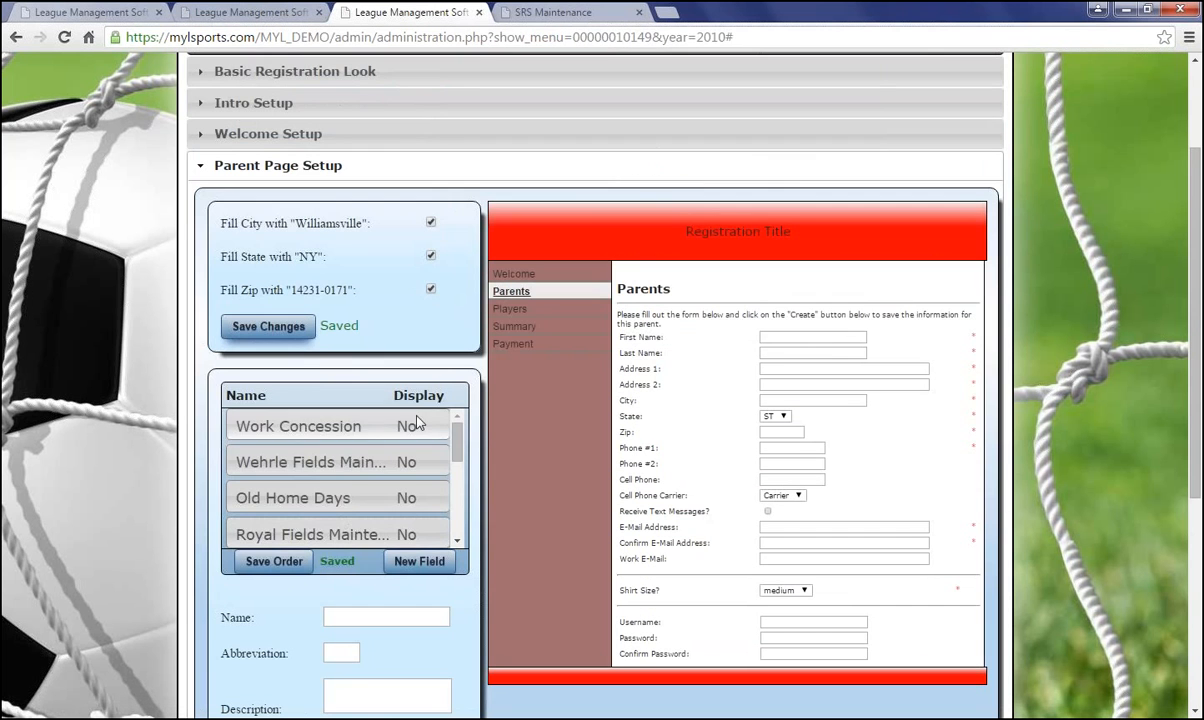
Drag shirt size to the top of the Name/Display field list
scroll(420, 470, down, 5)
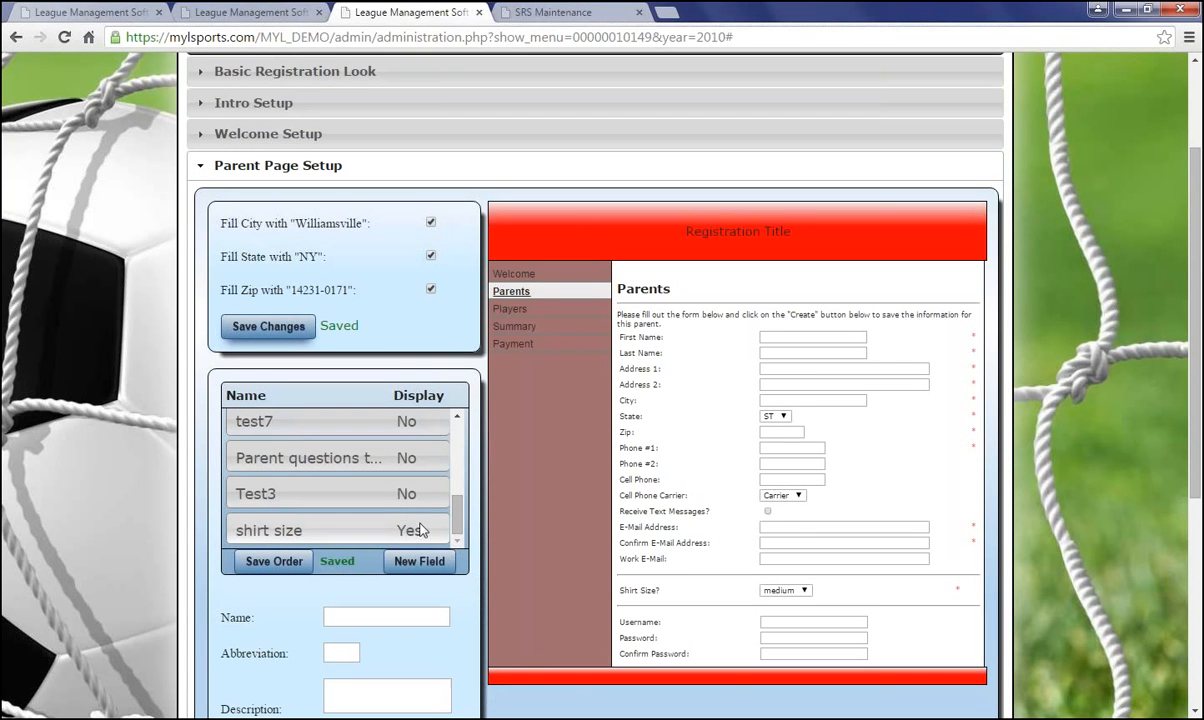
click(415, 530)
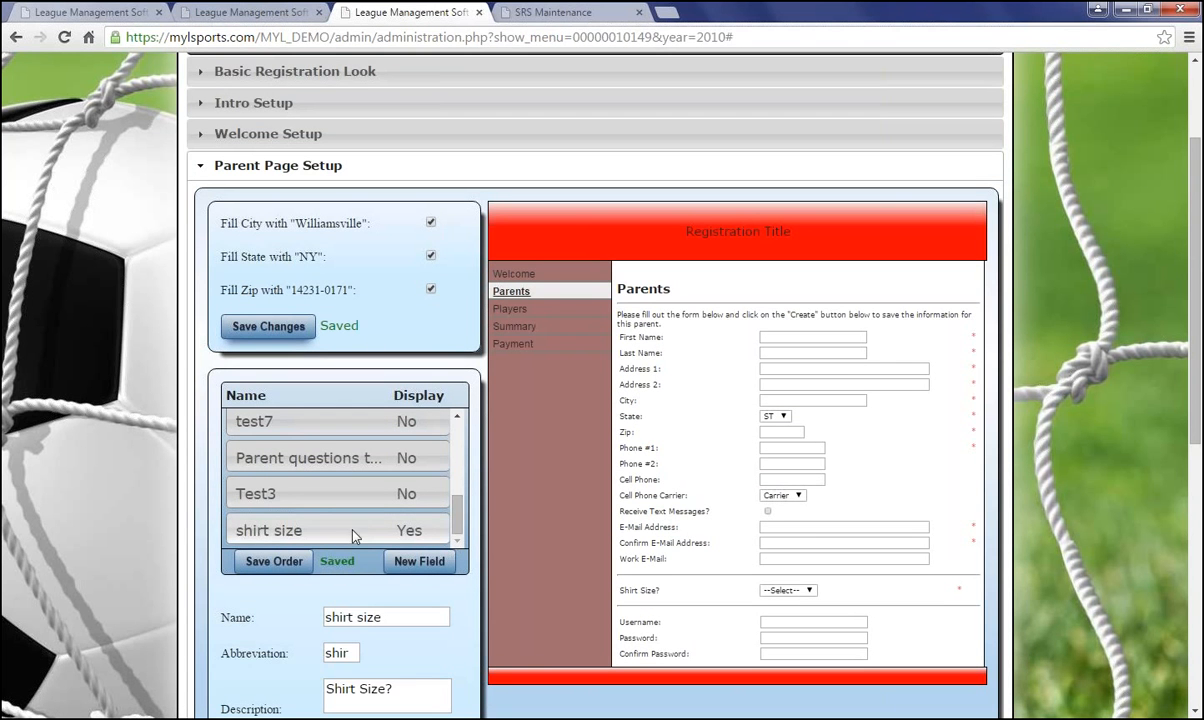
drag(352, 537, 407, 423)
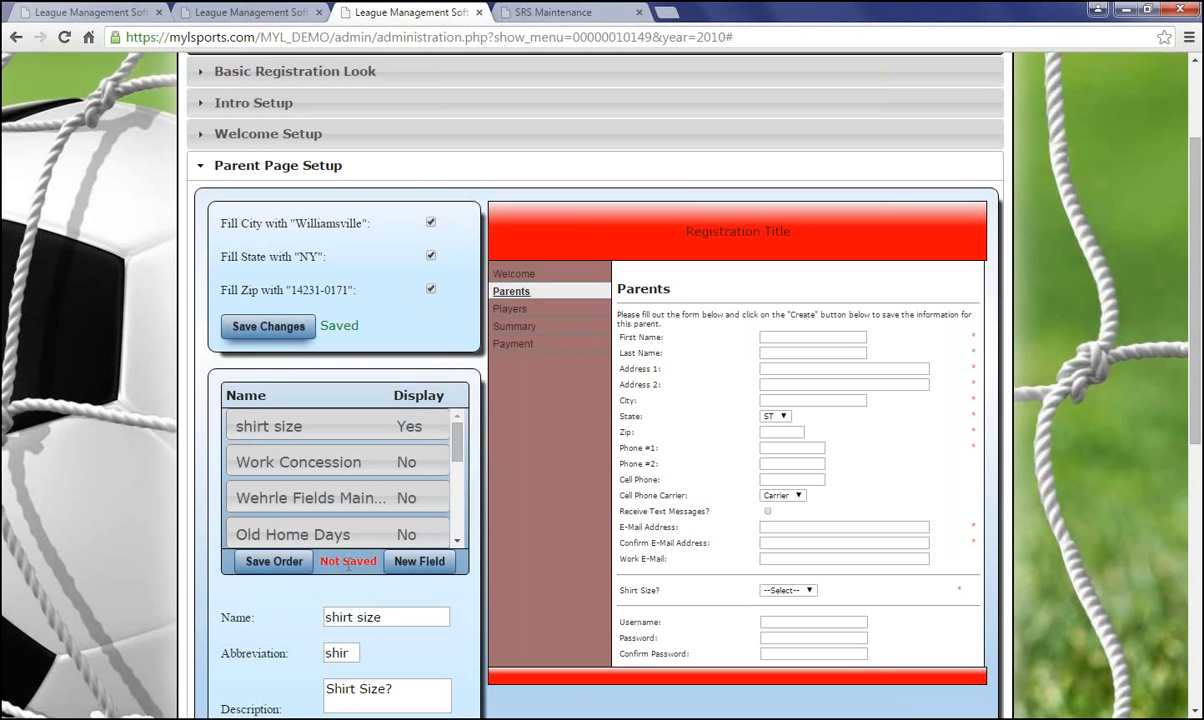
Save the new parent field order
click(278, 561)
scroll(286, 573, down, 2)
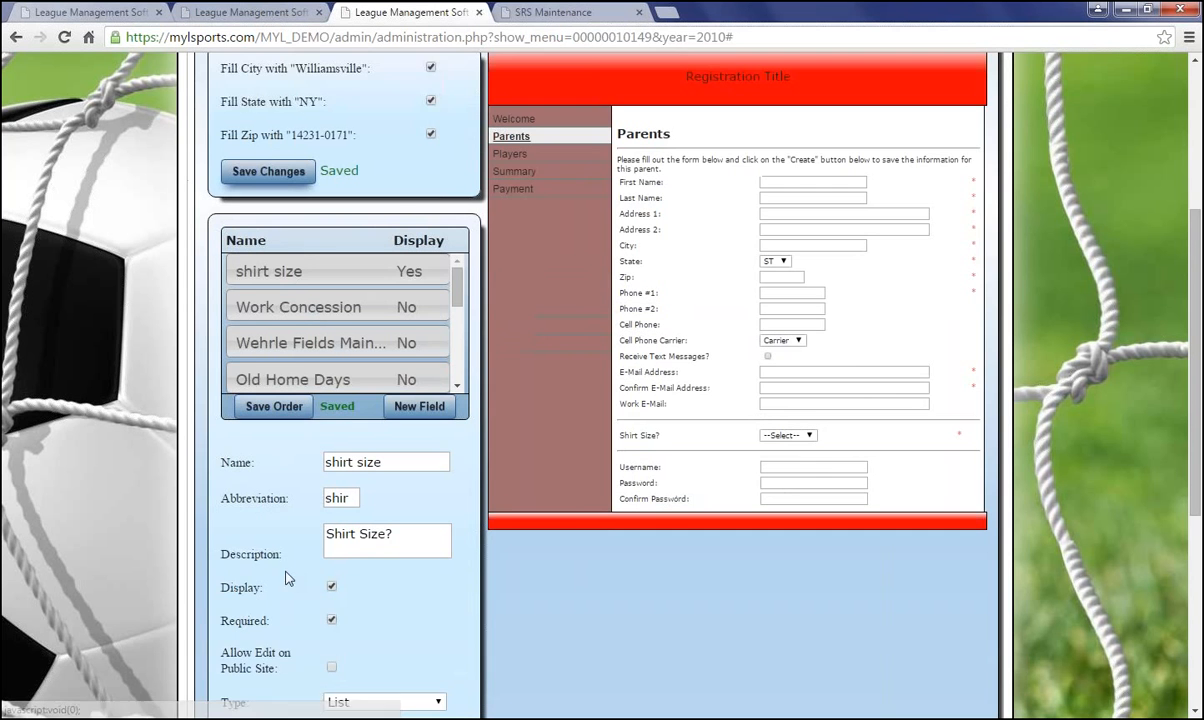
scroll(285, 578, down, 1)
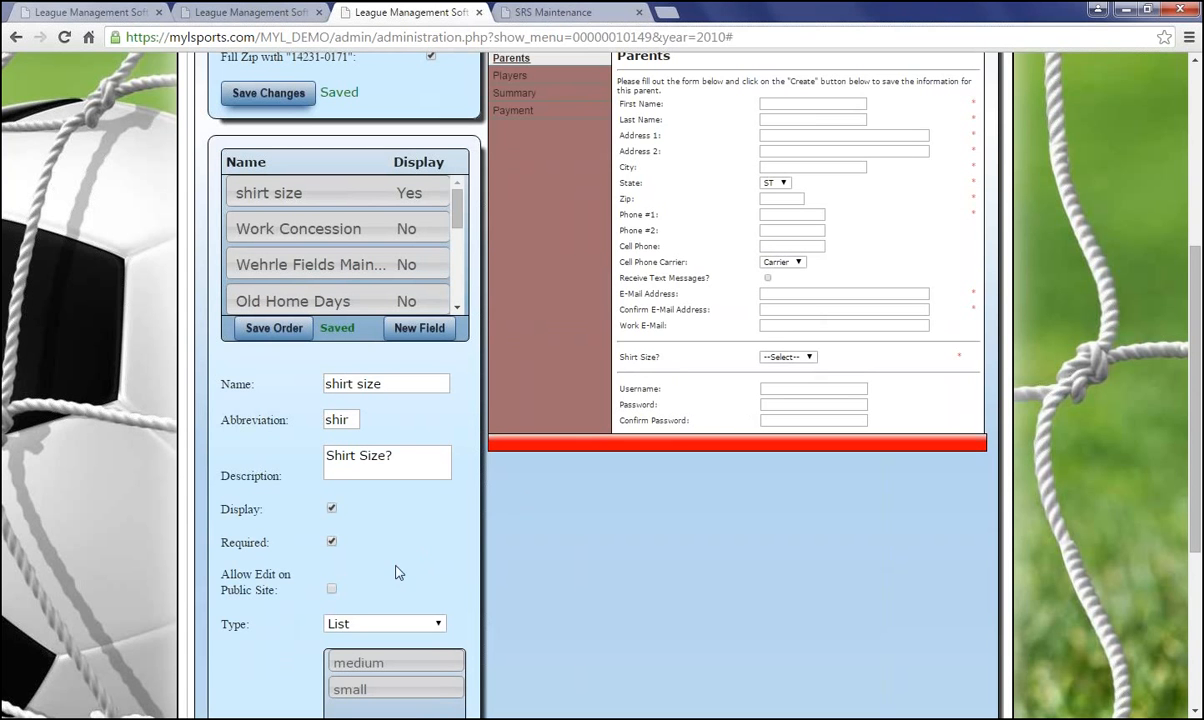
Untick Display for shirt size and save the change
click(333, 510)
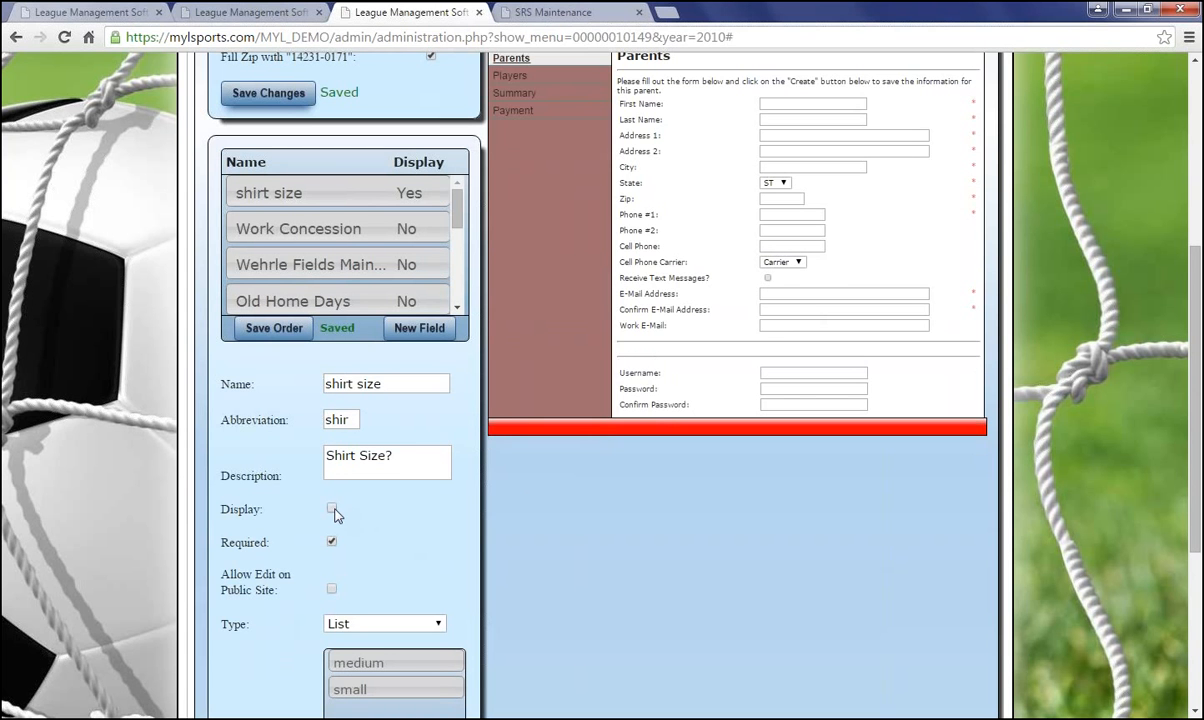
scroll(352, 535, down, 2)
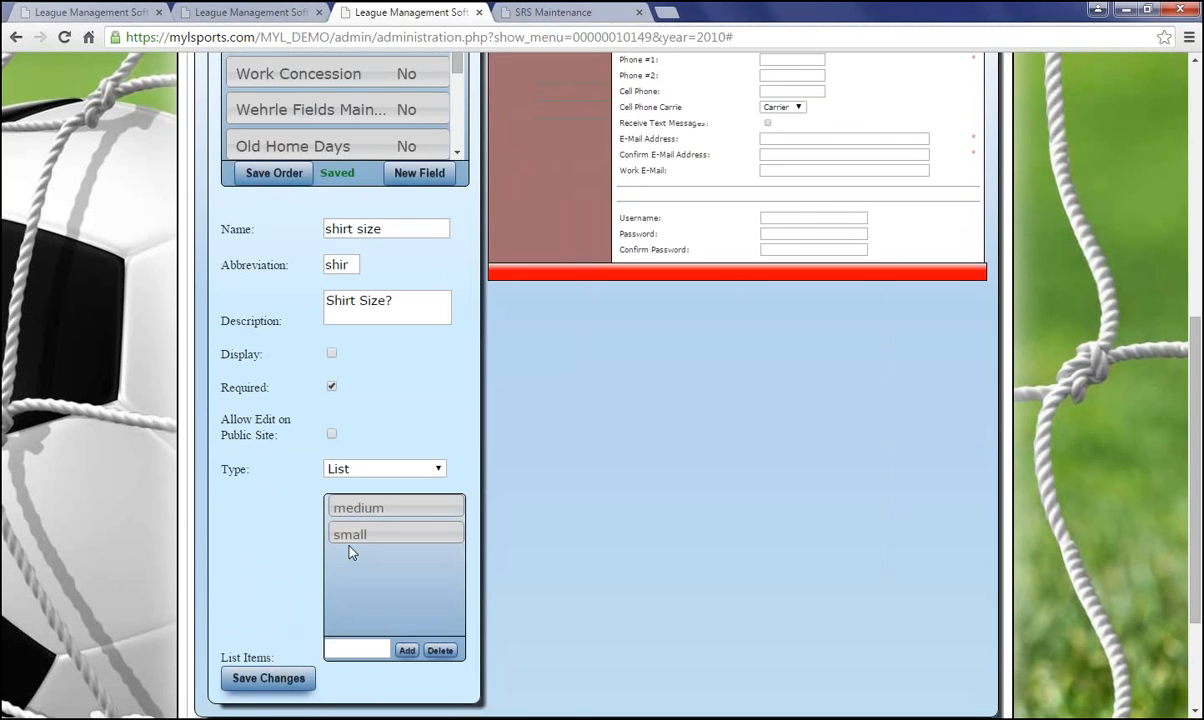
click(270, 680)
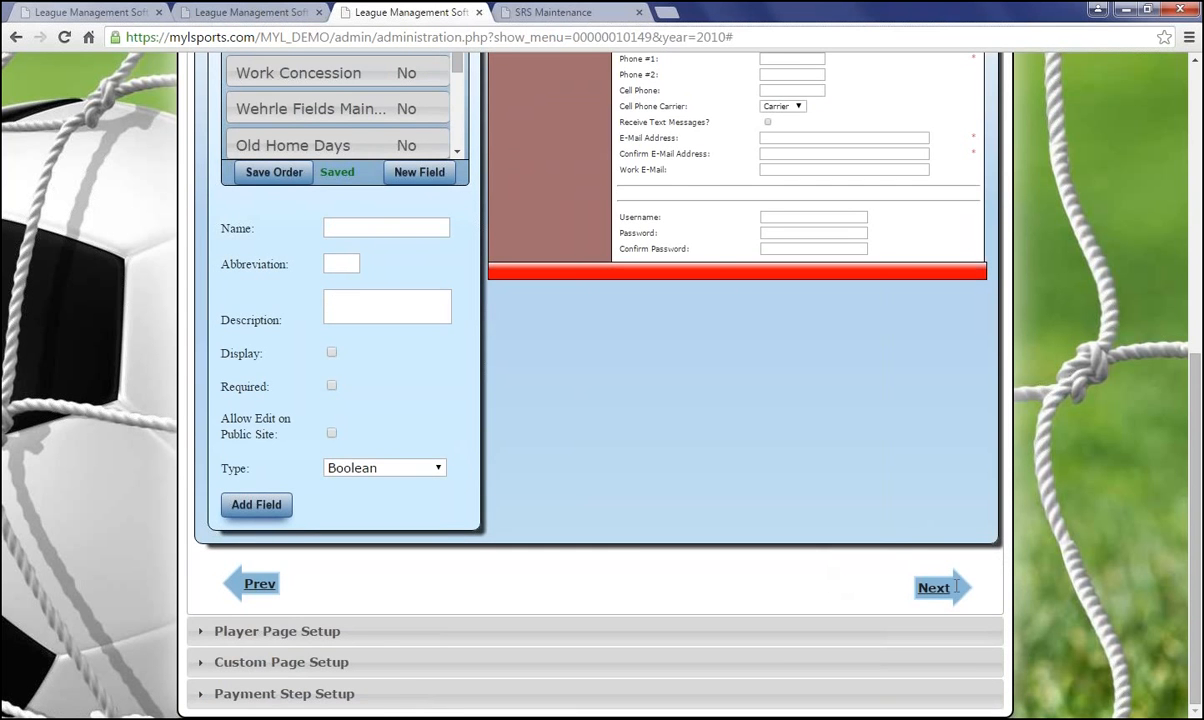
Advance to Player Page Setup and remove the grade question from the player form
click(930, 587)
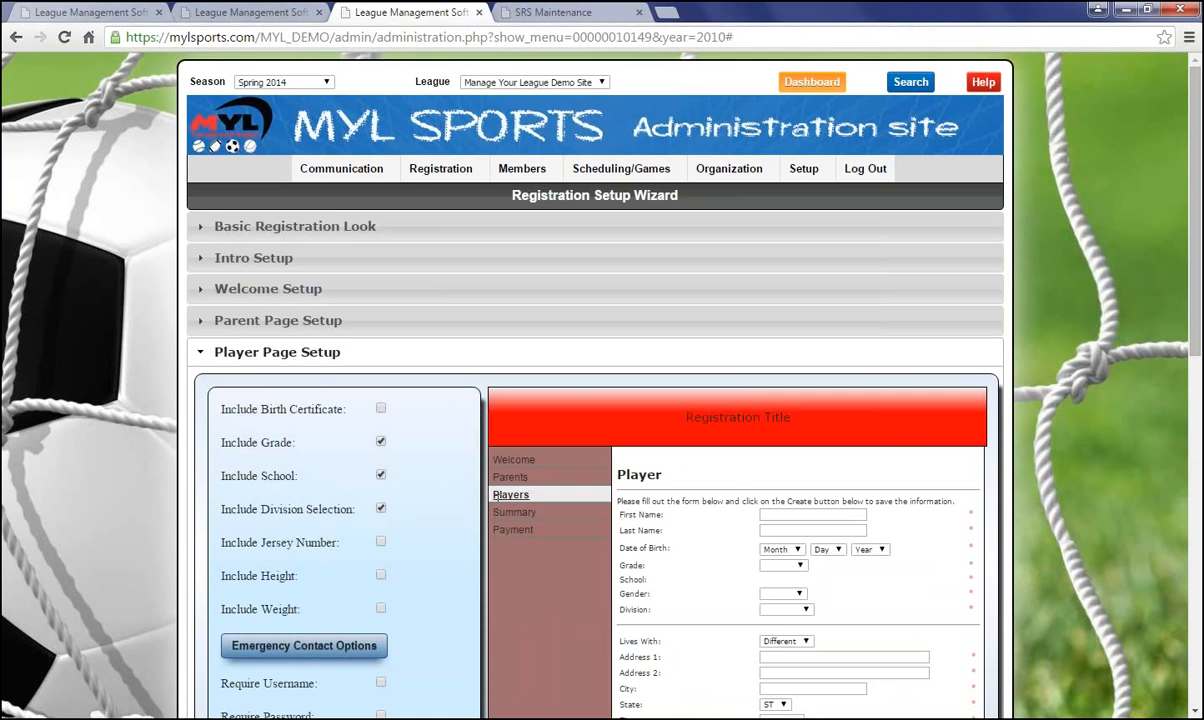
scroll(505, 492, down, 1)
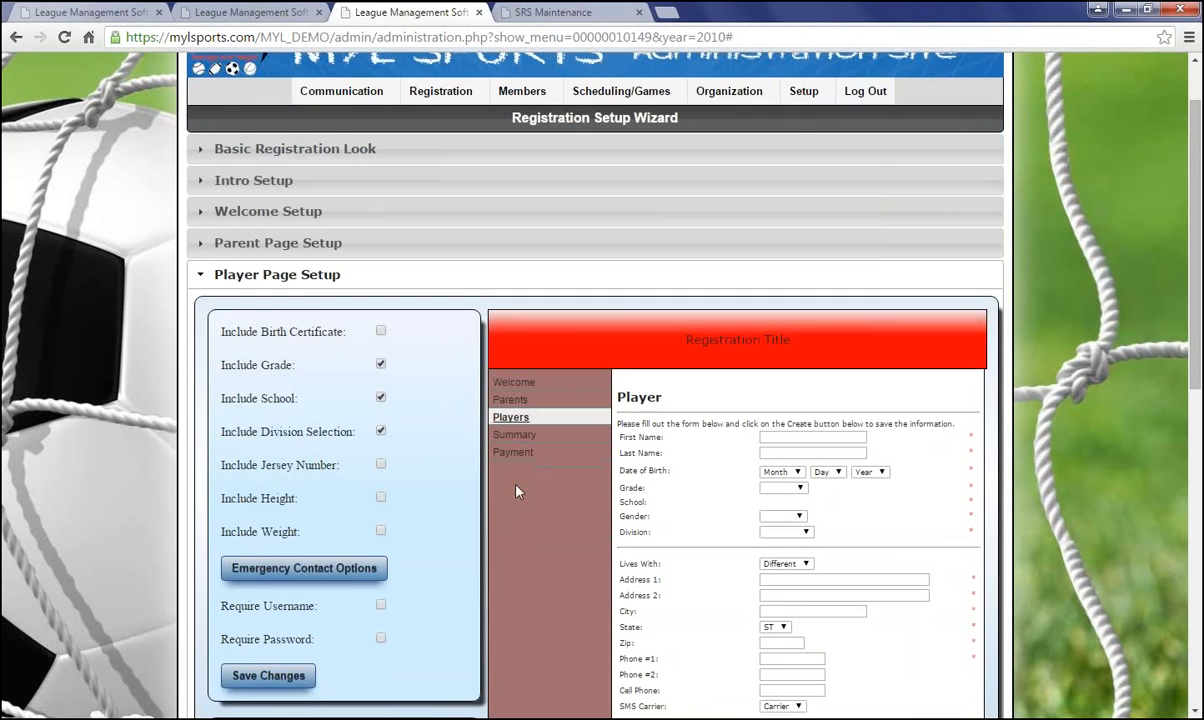
scroll(511, 485, down, 1)
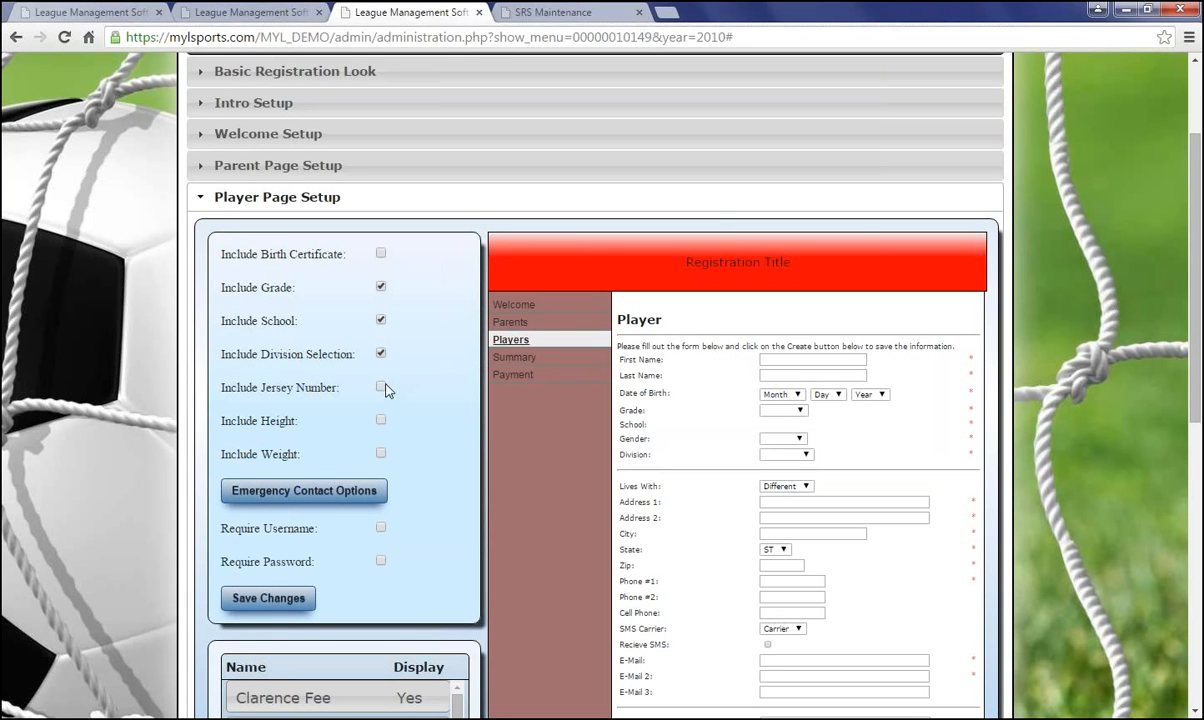
scroll(386, 455, down, 1)
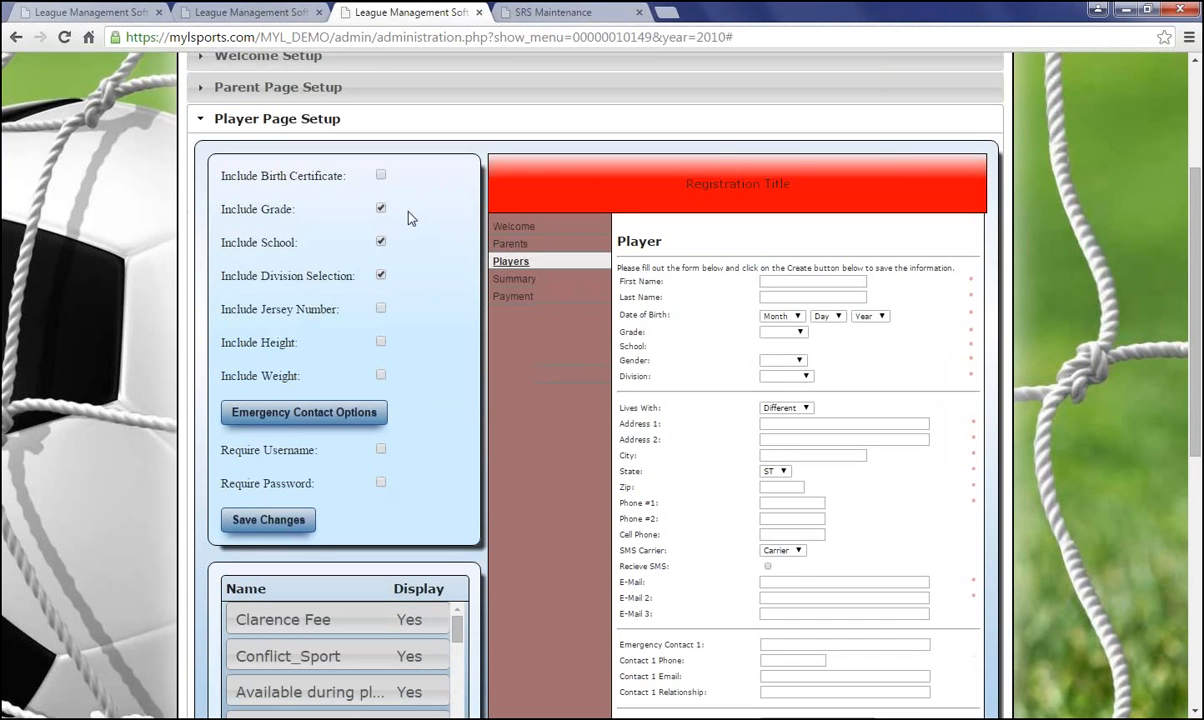
click(380, 209)
Tick Require for Emergency Contact 1, collapse the options, and save the player page
click(318, 410)
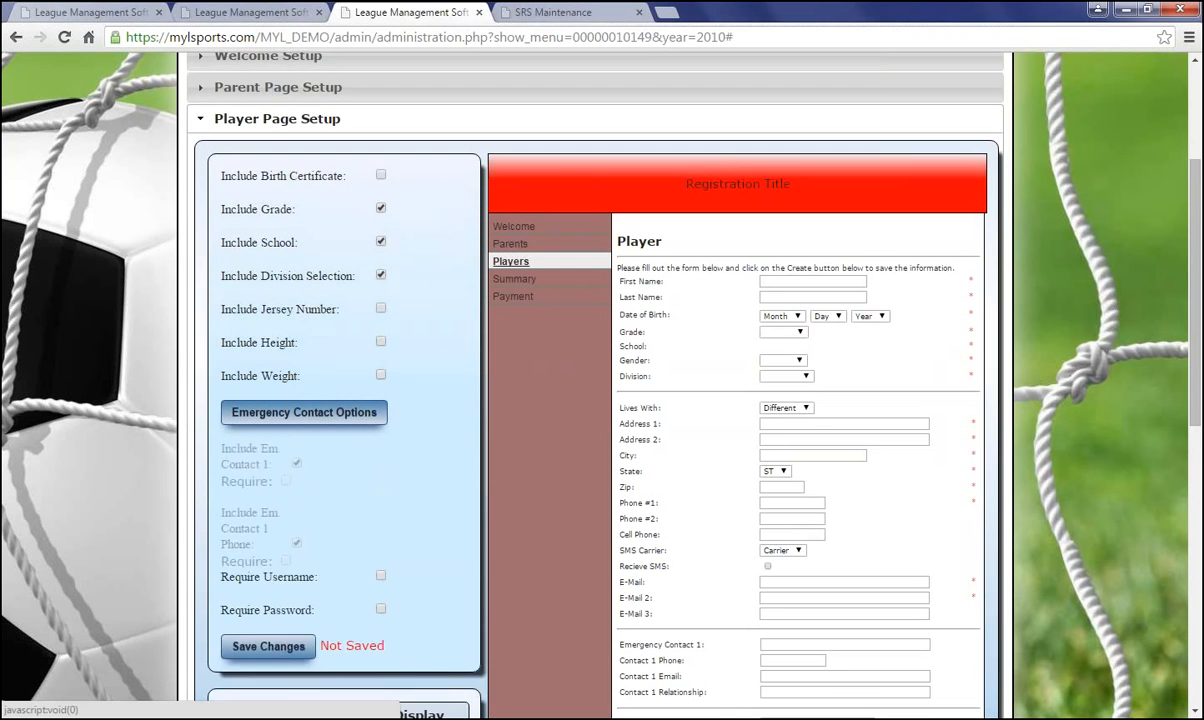
scroll(366, 445, down, 2)
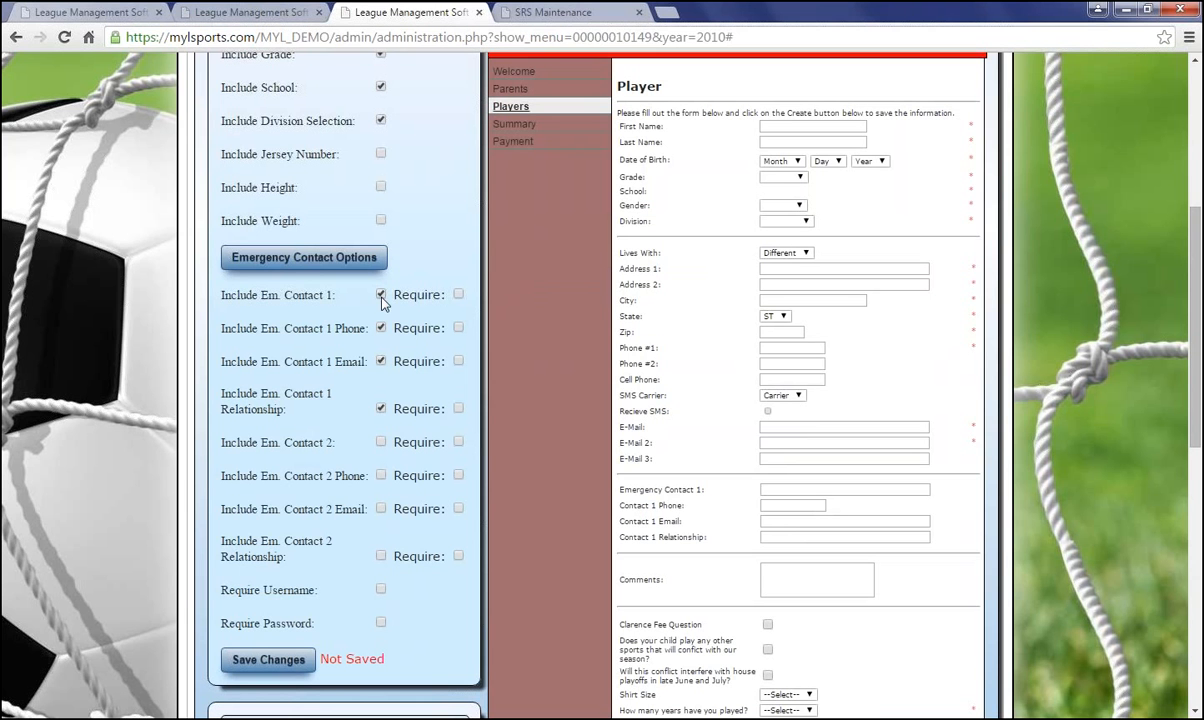
click(459, 295)
click(235, 252)
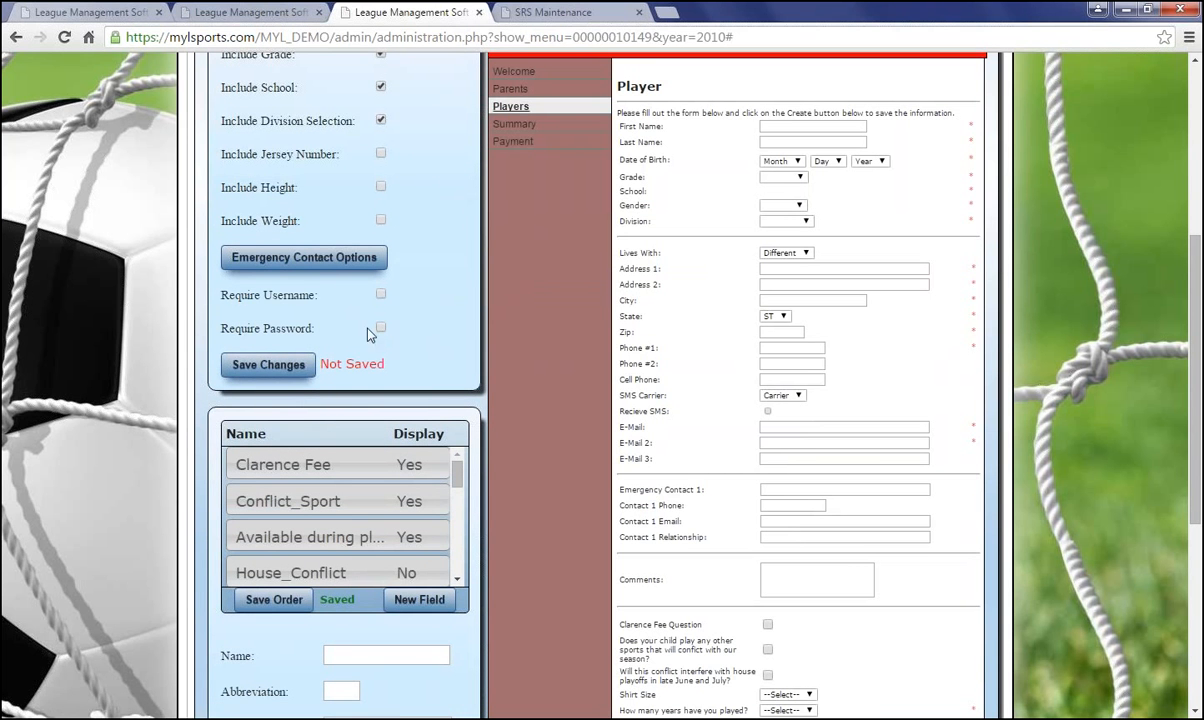
click(263, 366)
scroll(503, 516, down, 1)
scroll(415, 451, down, 2)
scroll(409, 455, up, 2)
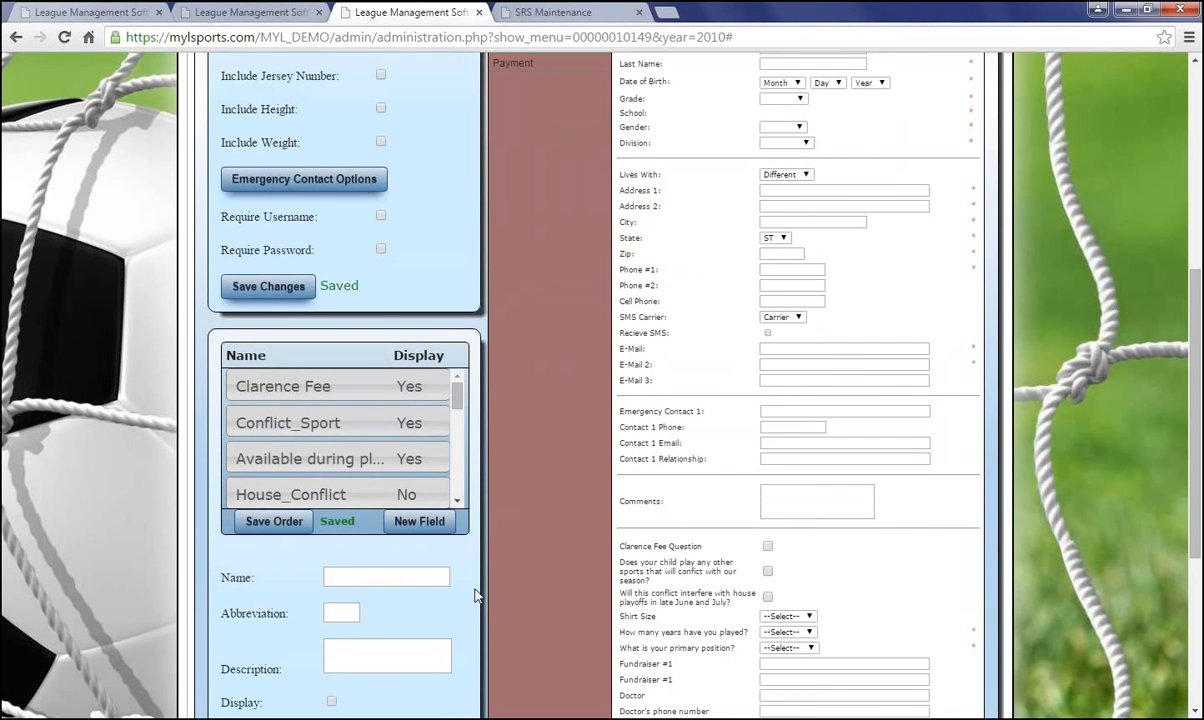
scroll(478, 592, down, 2)
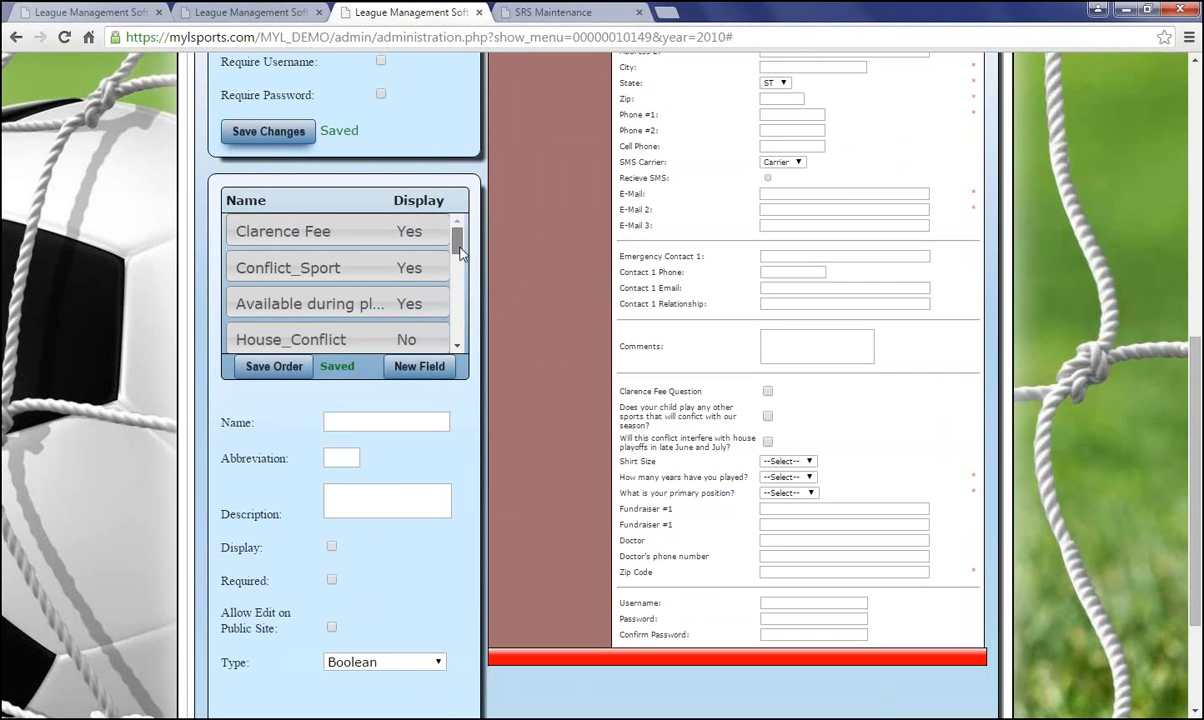
Drag Shirt Size above the other player custom fields and save the order
drag(458, 246, 460, 253)
scroll(432, 261, down, 3)
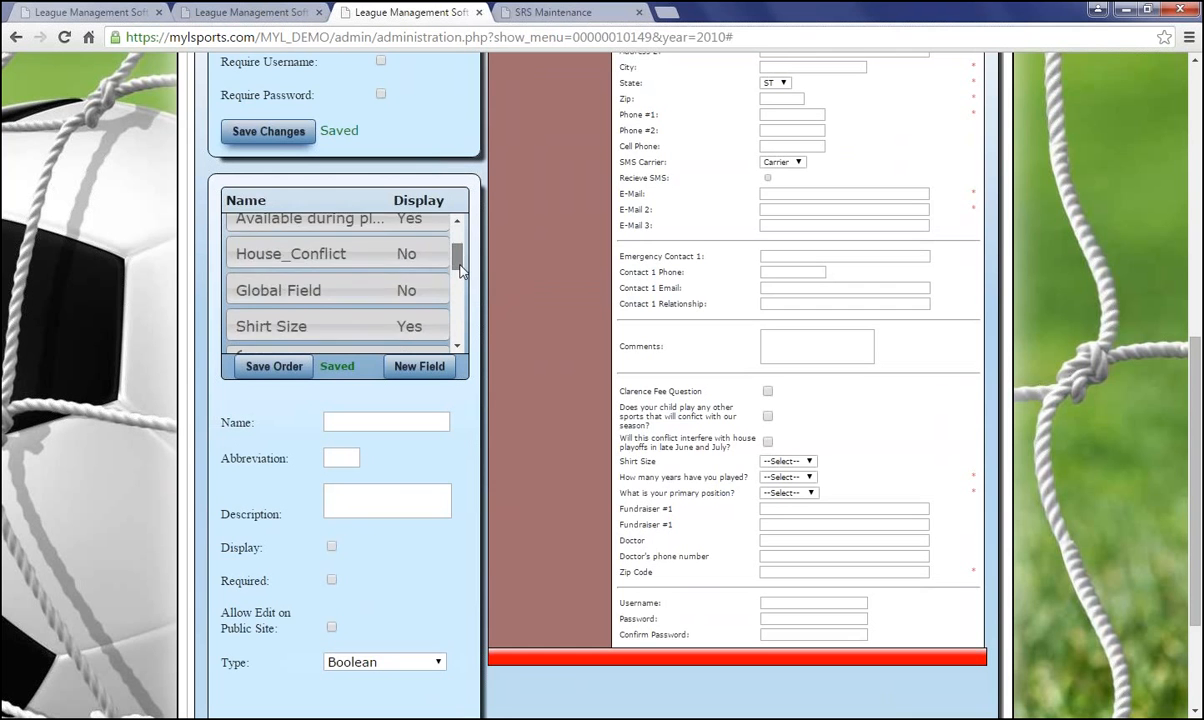
mouse_move(425, 262)
mouse_down()
mouse_move(426, 216)
mouse_move(430, 252)
mouse_move(430, 238)
mouse_up()
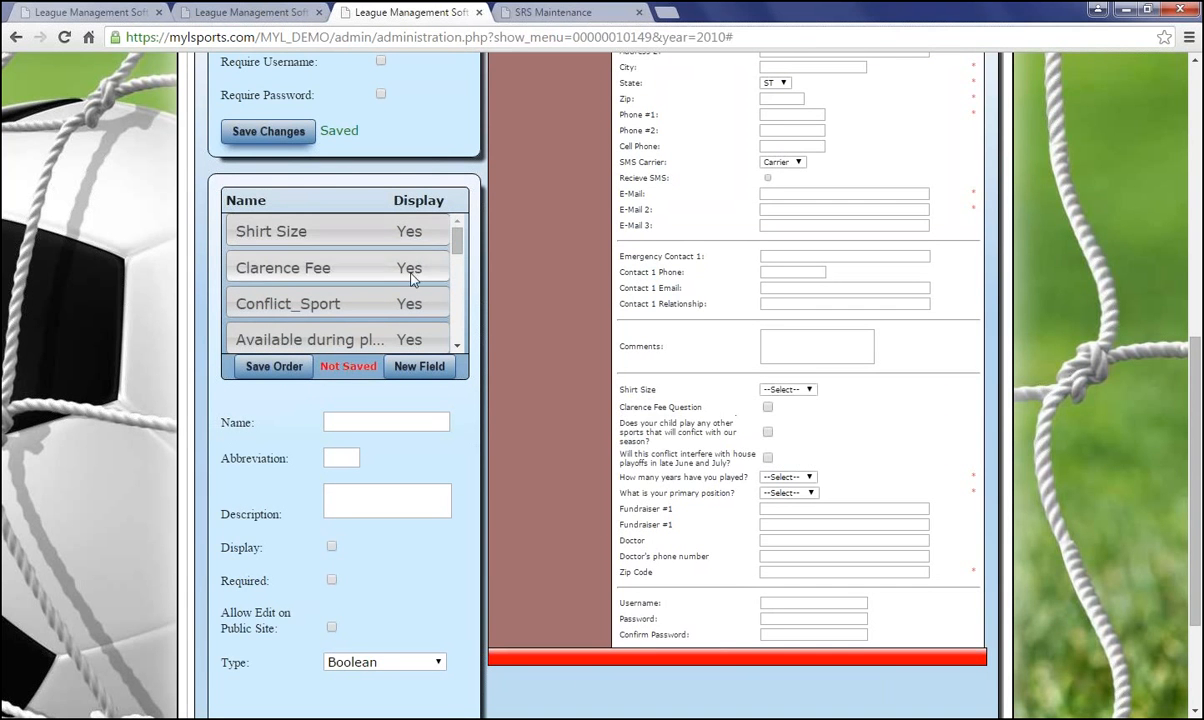
click(245, 366)
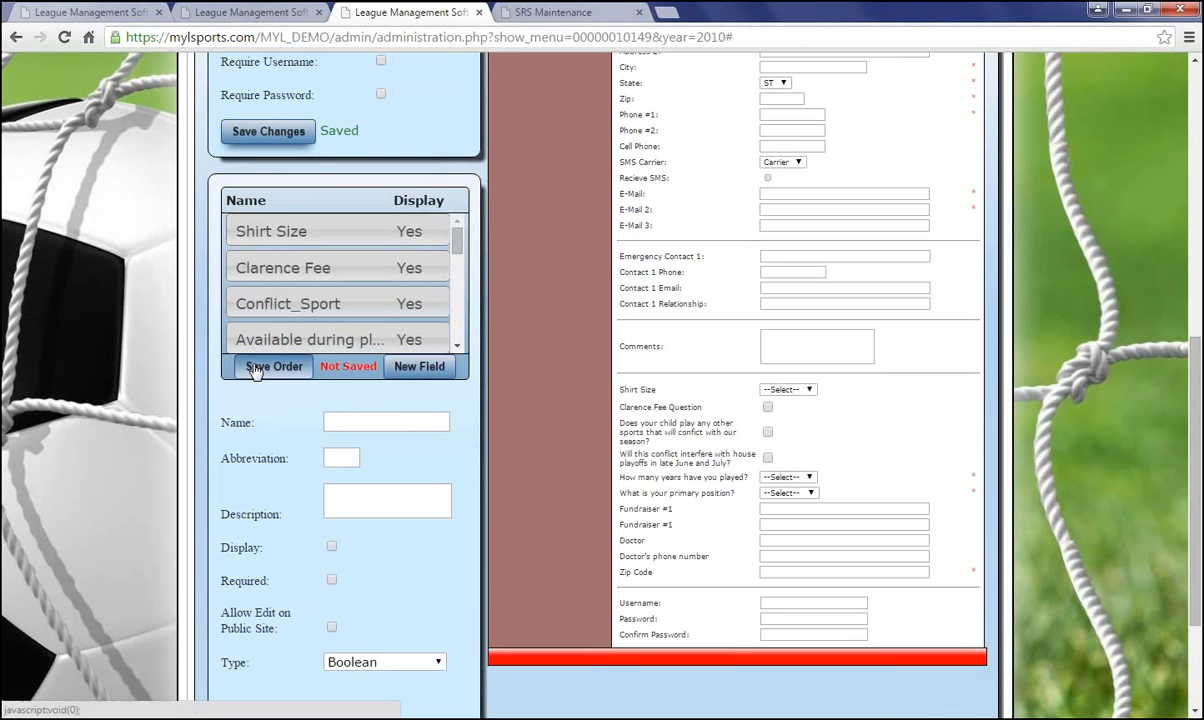
double_click(284, 440)
scroll(288, 440, down, 1)
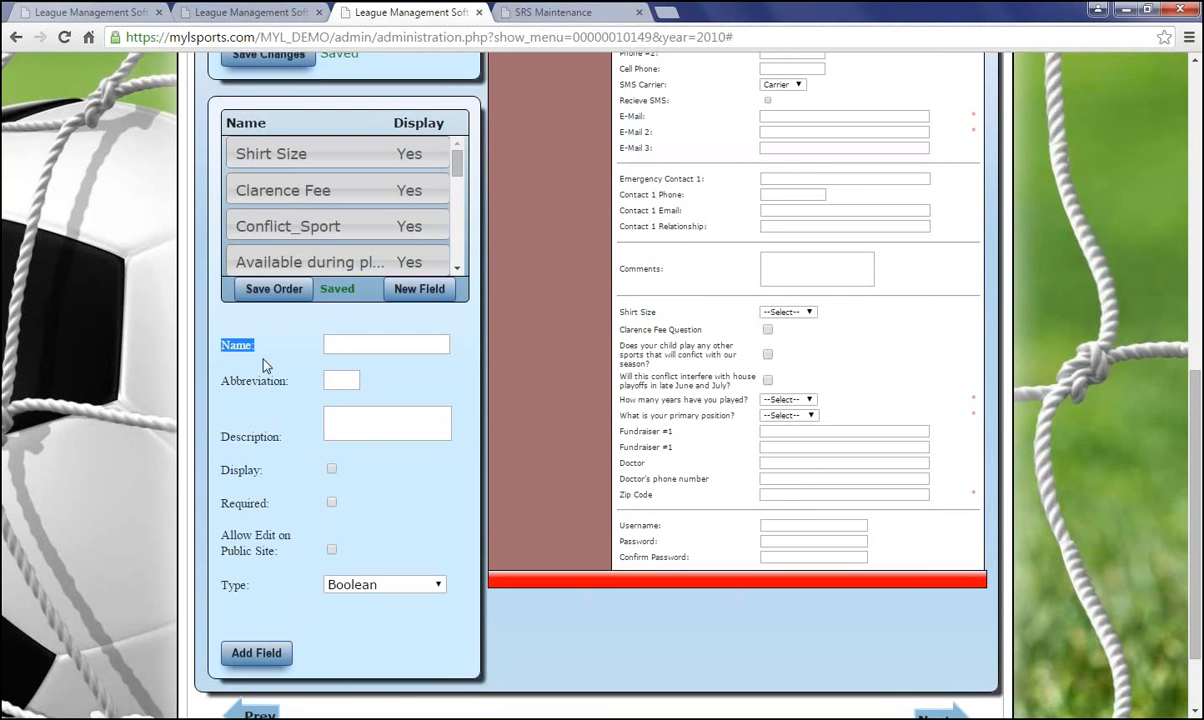
scroll(382, 640, down, 1)
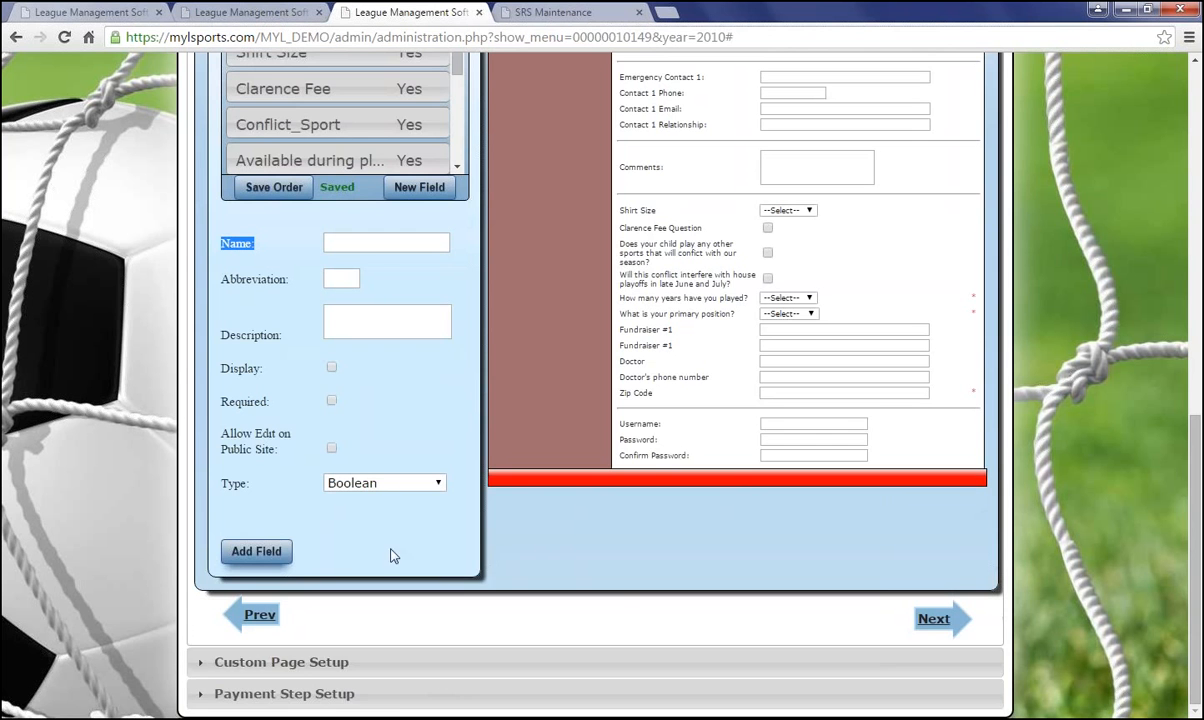
Move on to Custom Page Setup and load the Clarence Fee step's options
click(934, 619)
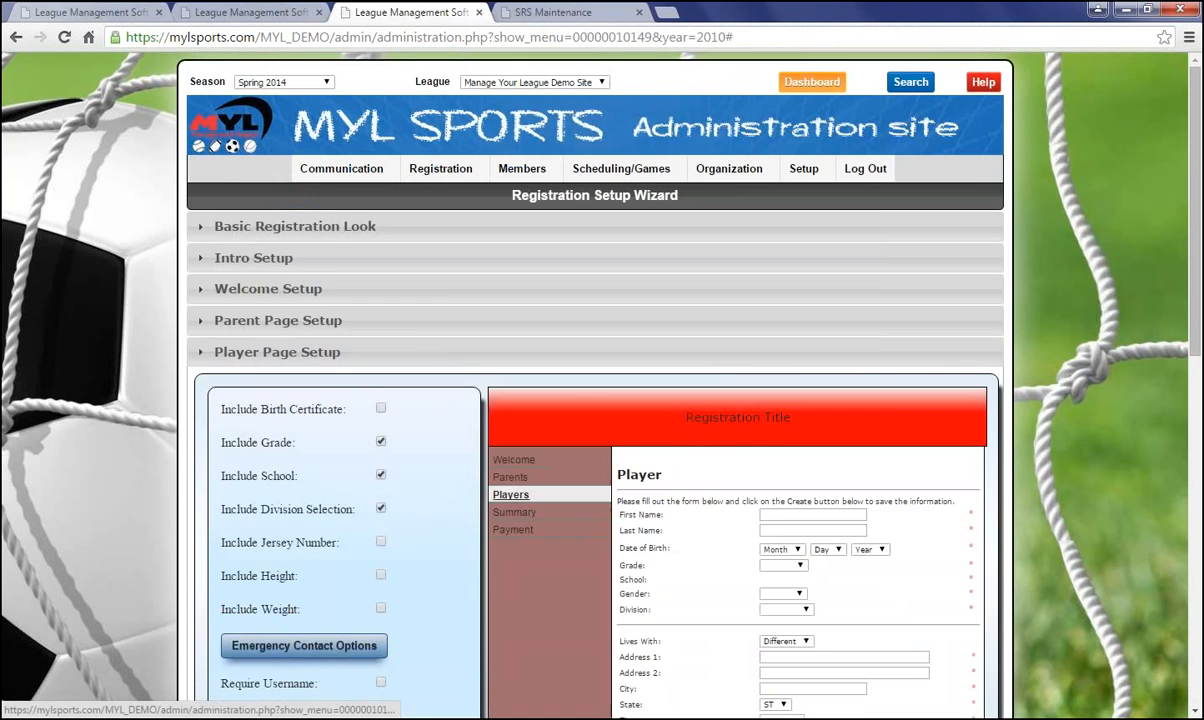
scroll(192, 407, down, 3)
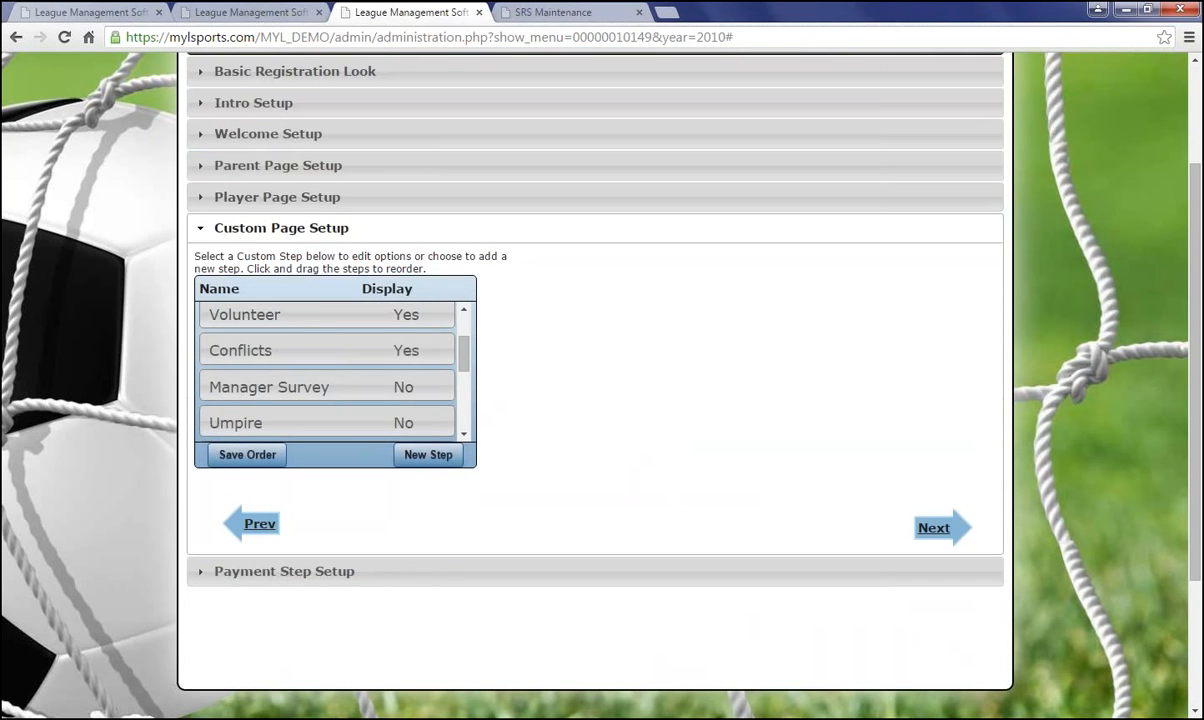
scroll(440, 325, up, 2)
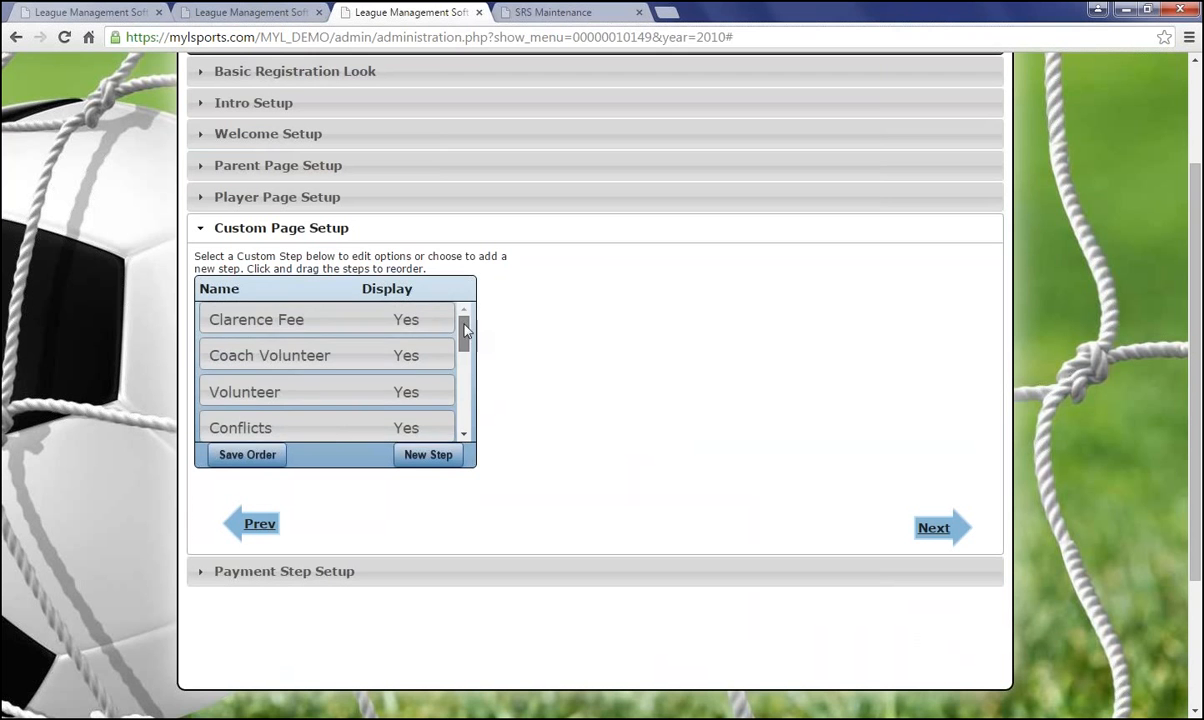
drag(464, 332, 463, 428)
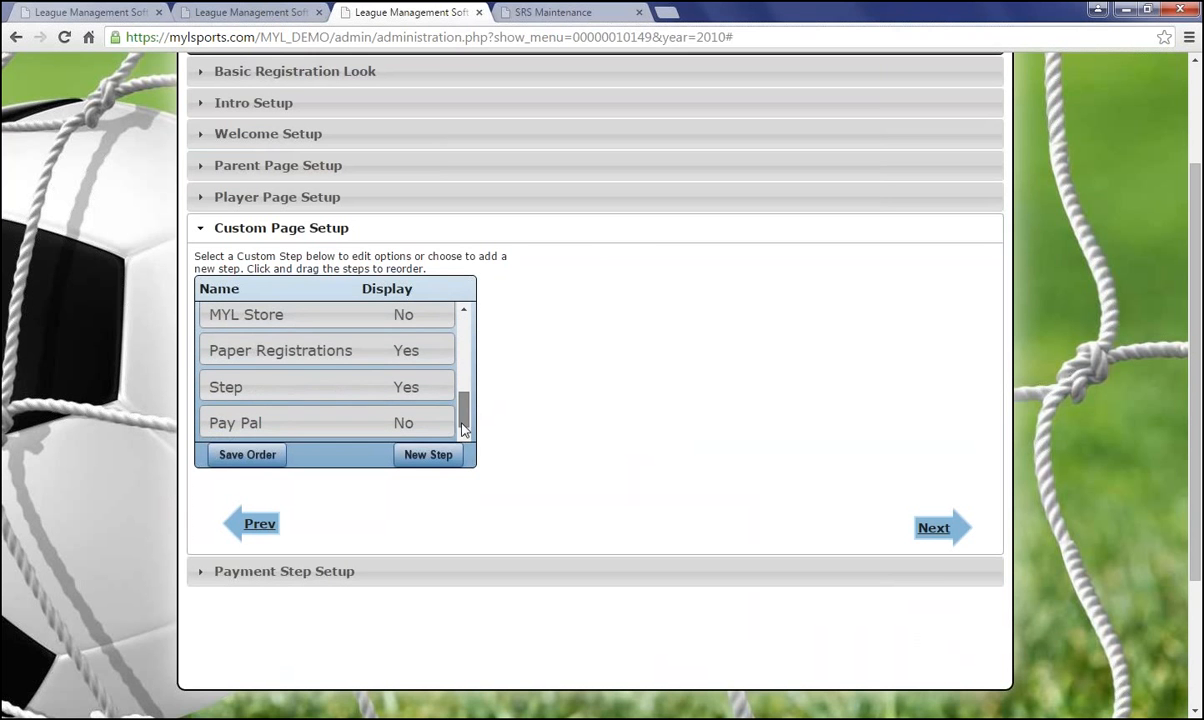
scroll(468, 422, up, 2)
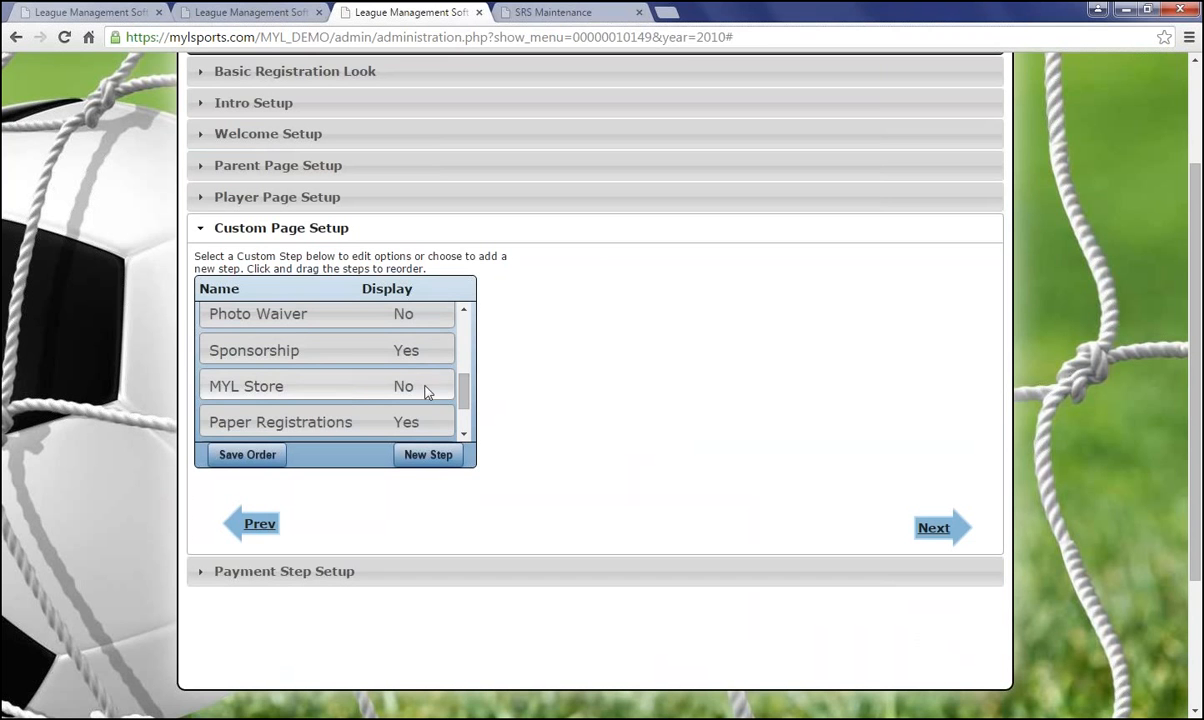
drag(466, 392, 462, 314)
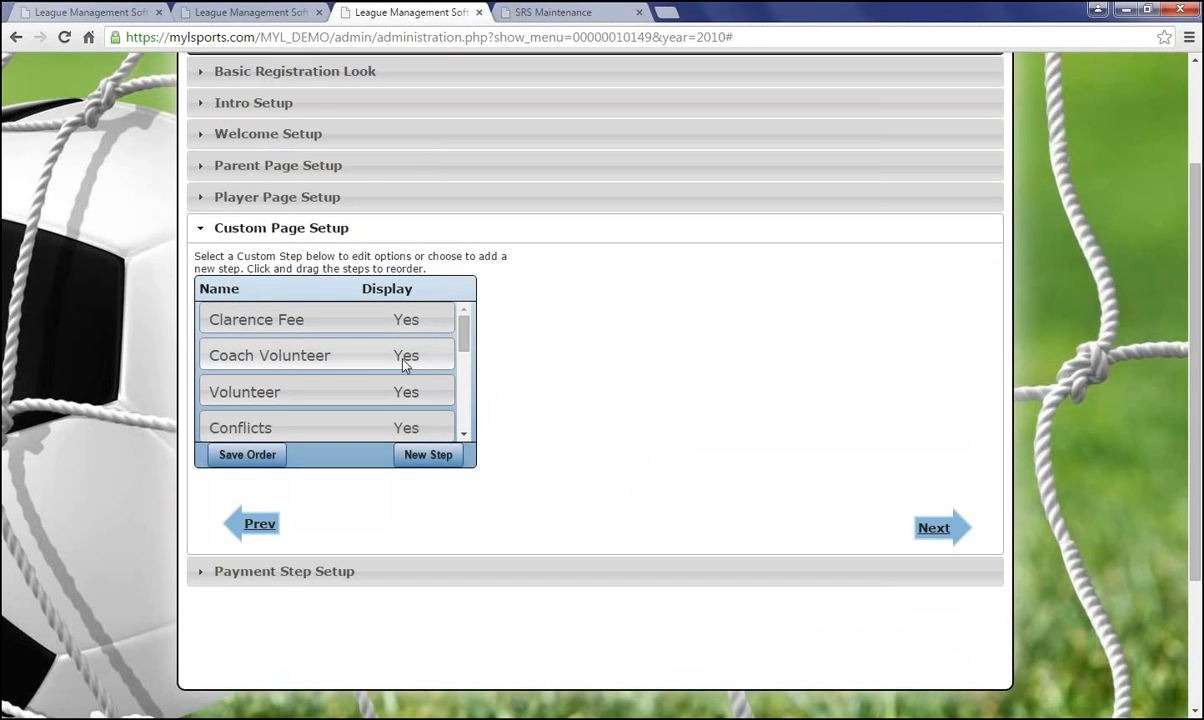
click(305, 318)
Review the Clarence Fee step name, keep Access at All, and open Edit Restrictions
scroll(300, 310, down, 2)
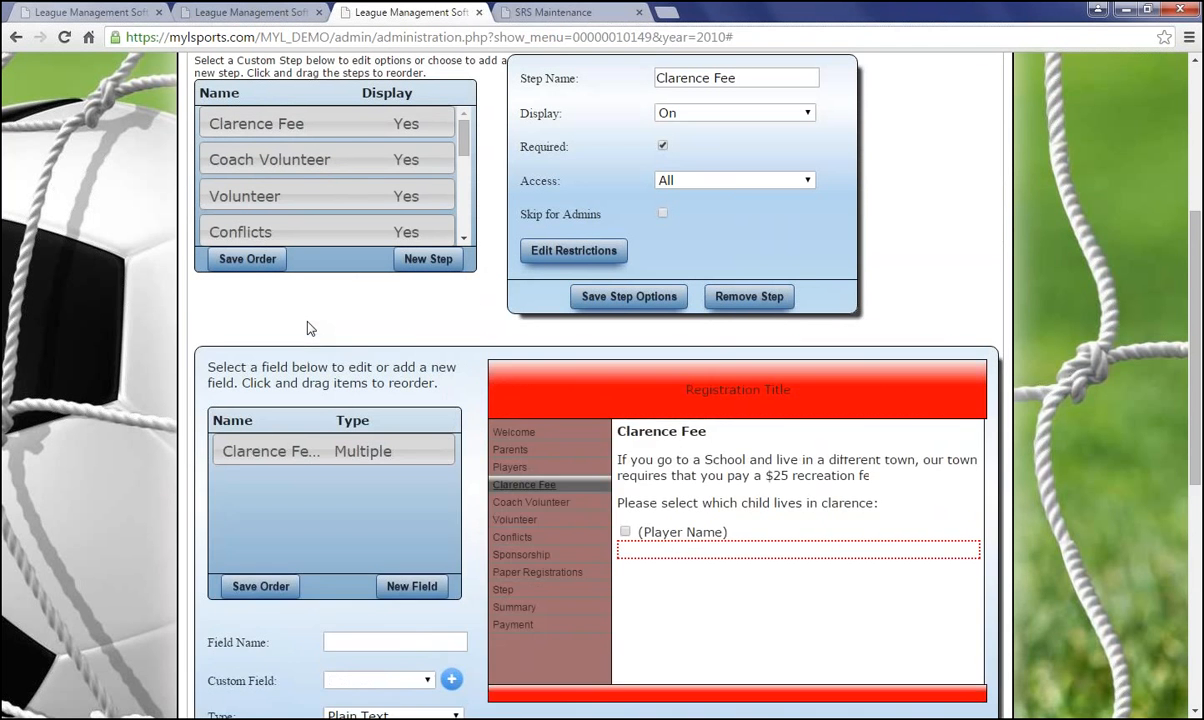
scroll(590, 390, up, 2)
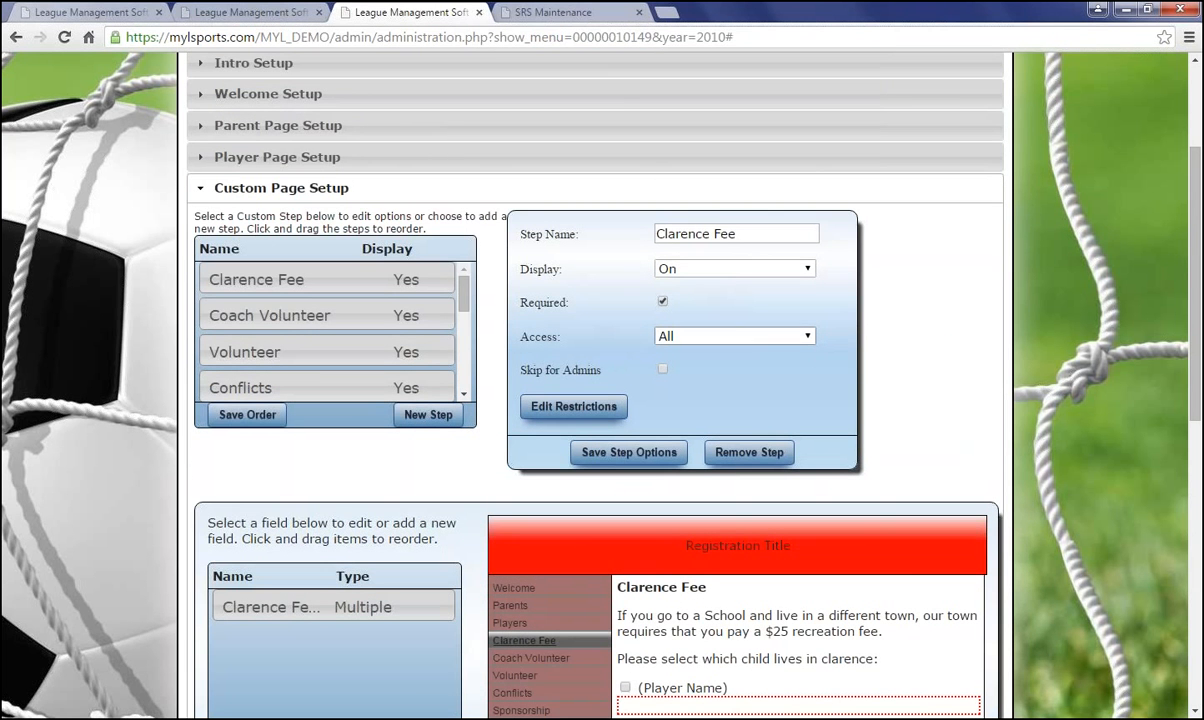
drag(749, 232, 651, 236)
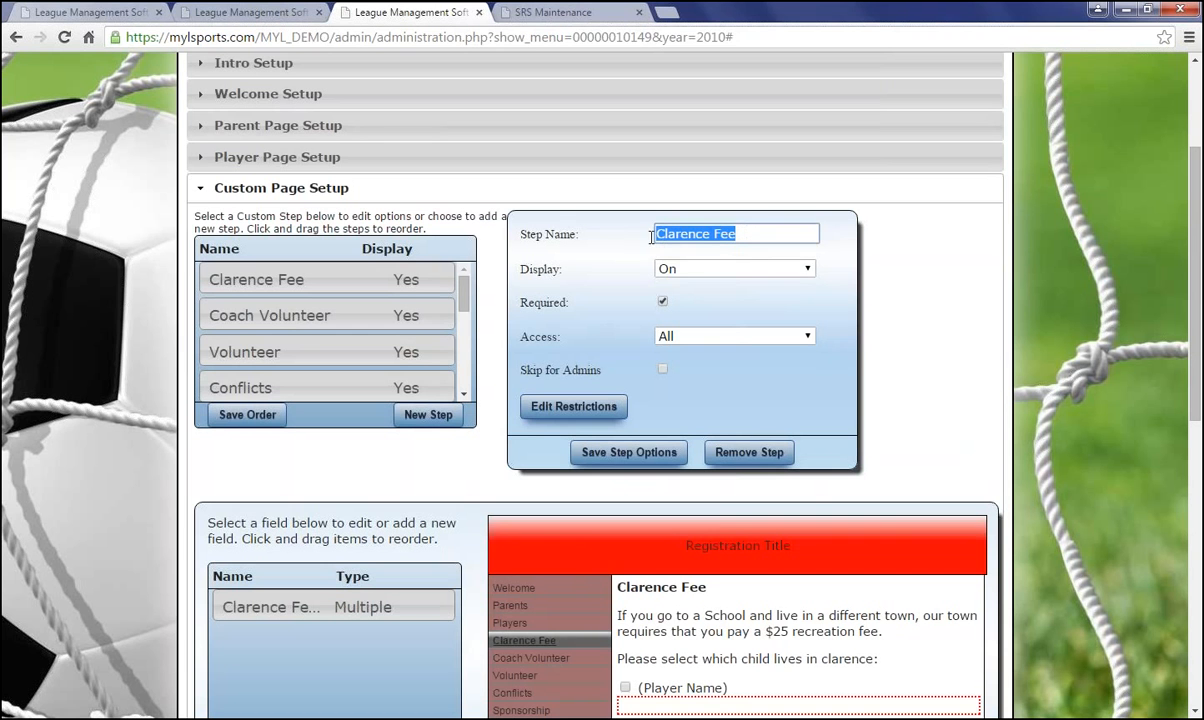
click(682, 310)
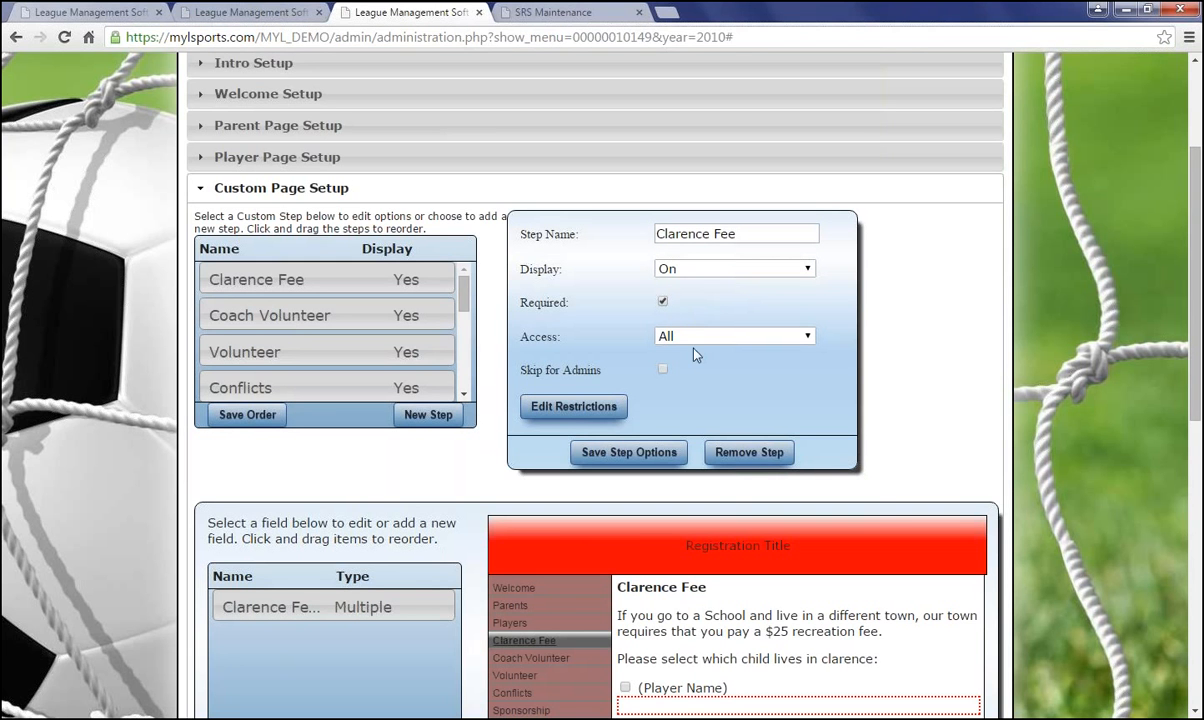
click(696, 337)
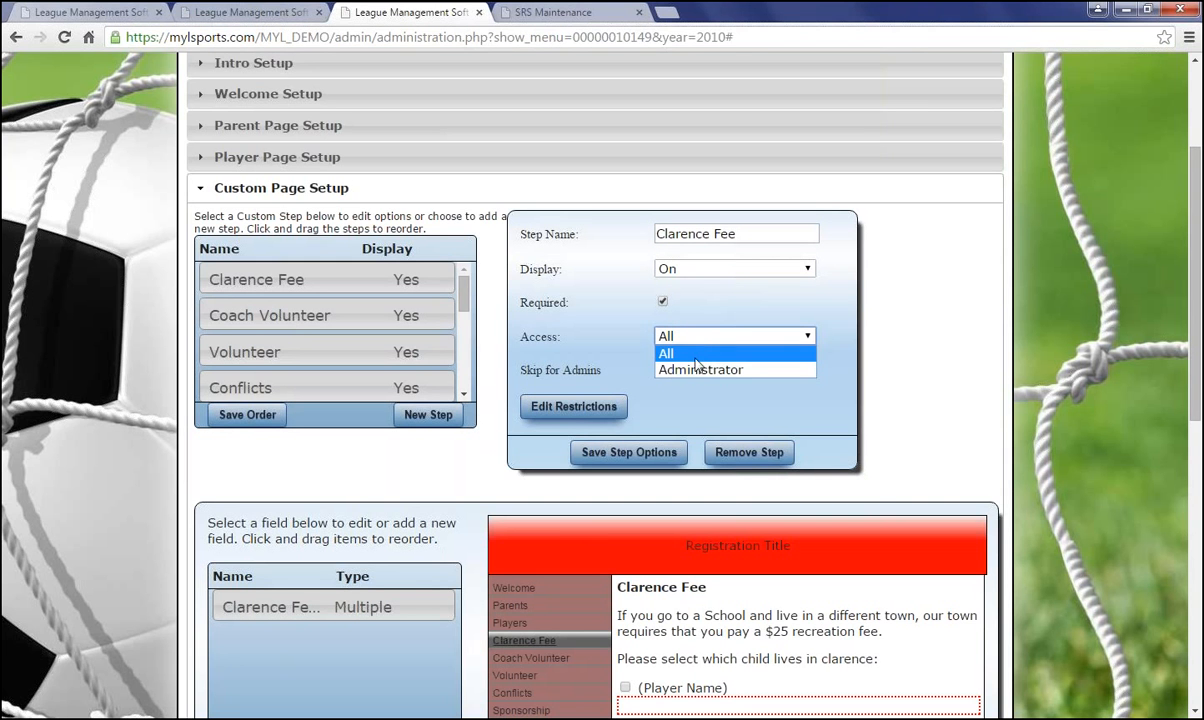
click(668, 353)
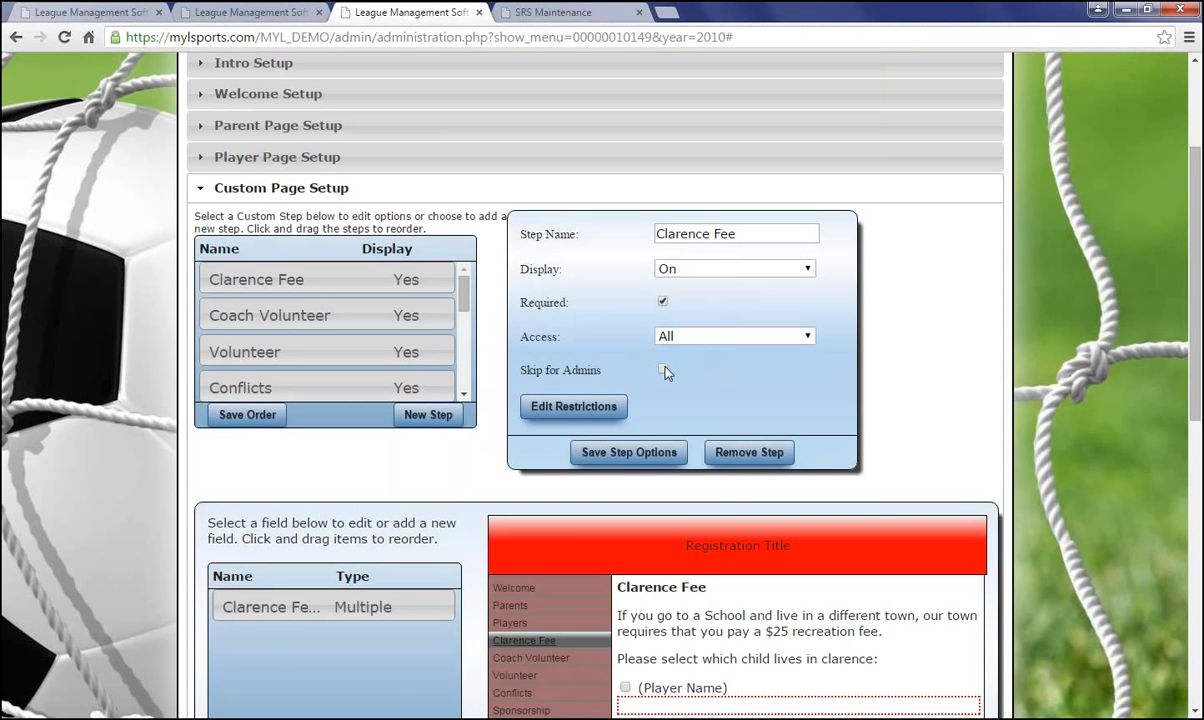
click(591, 417)
Choose Division as the restriction type with Exclude selected, then click Ok
click(530, 367)
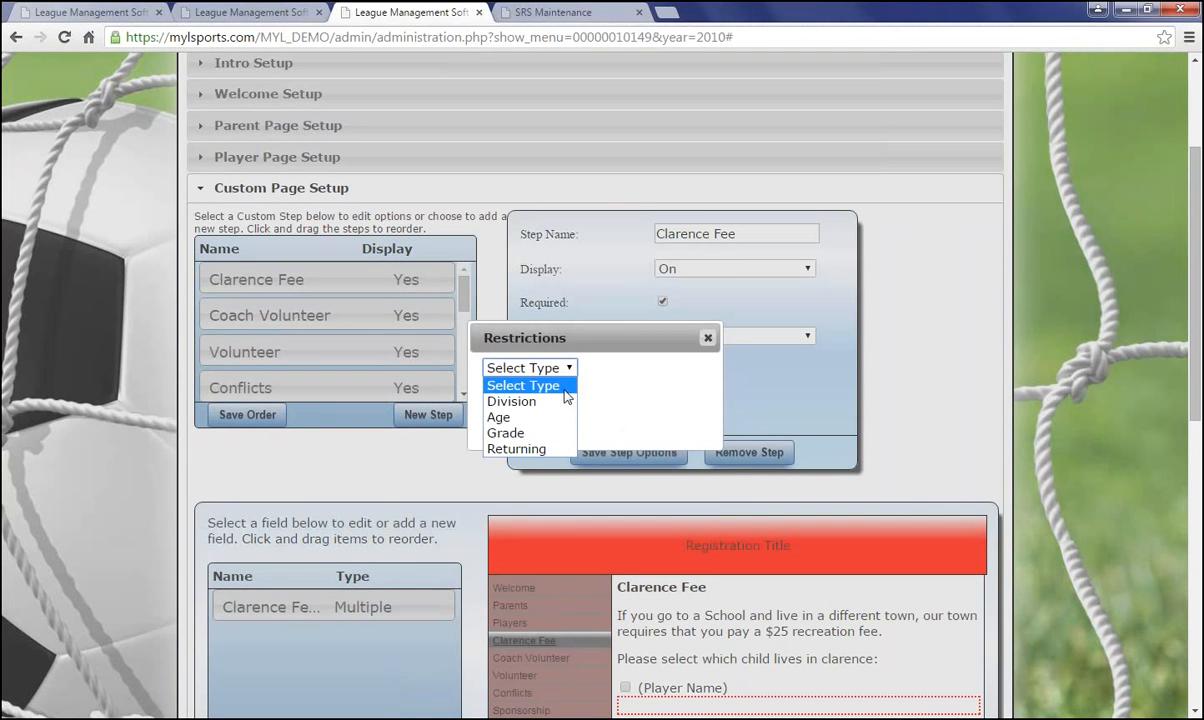
click(565, 401)
scroll(650, 455, down, 2)
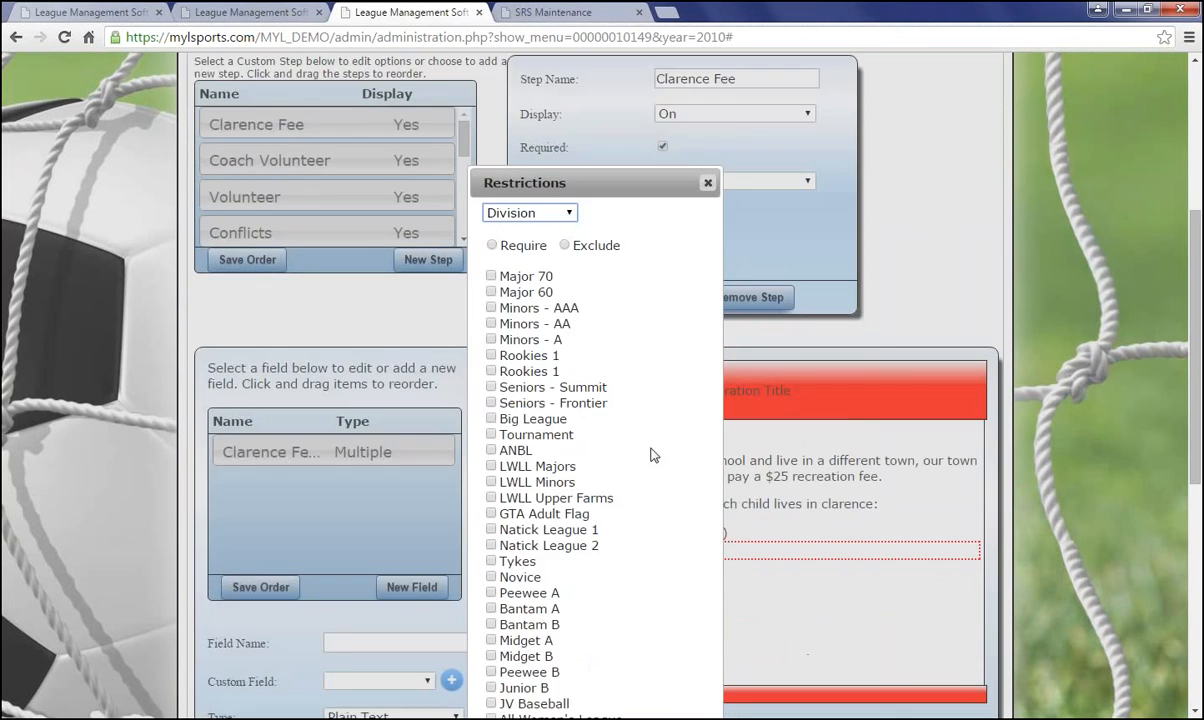
scroll(650, 455, up, 1)
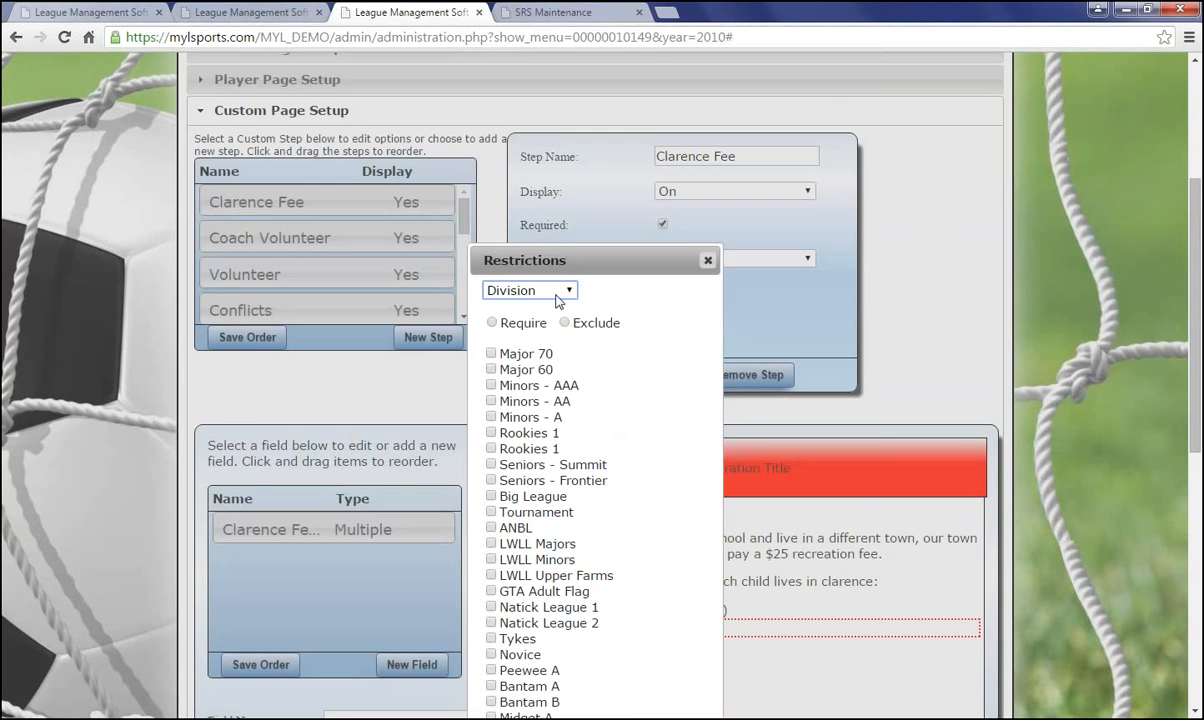
click(524, 286)
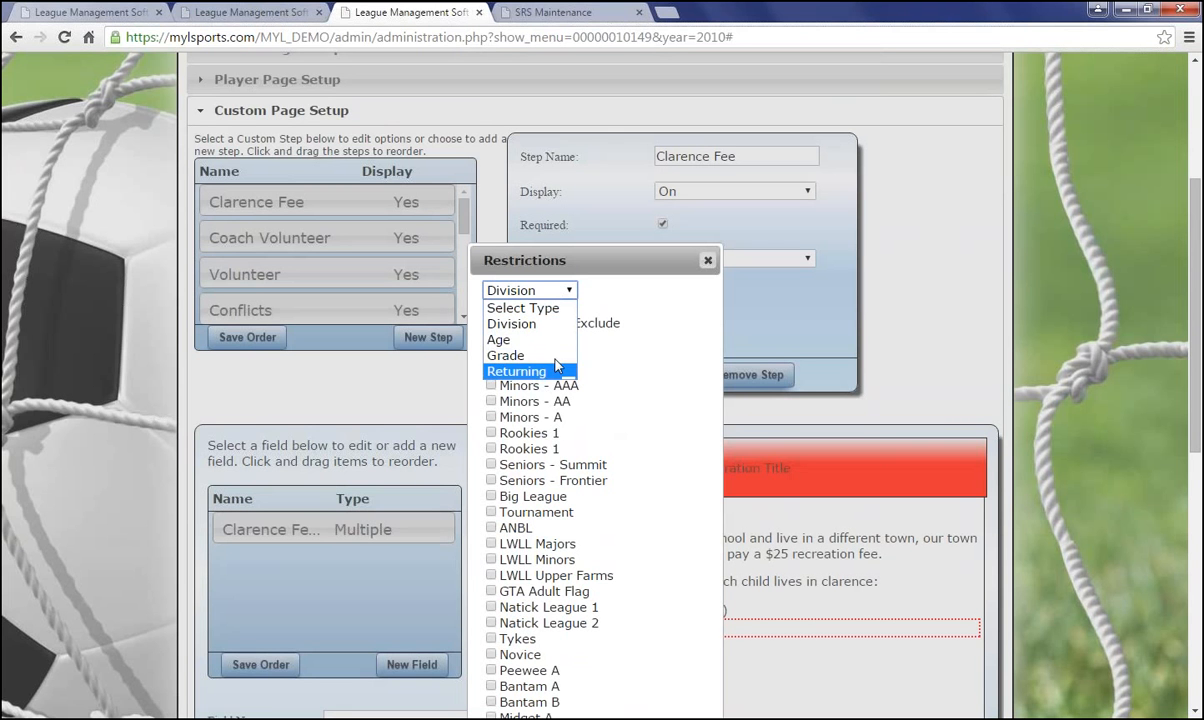
click(621, 344)
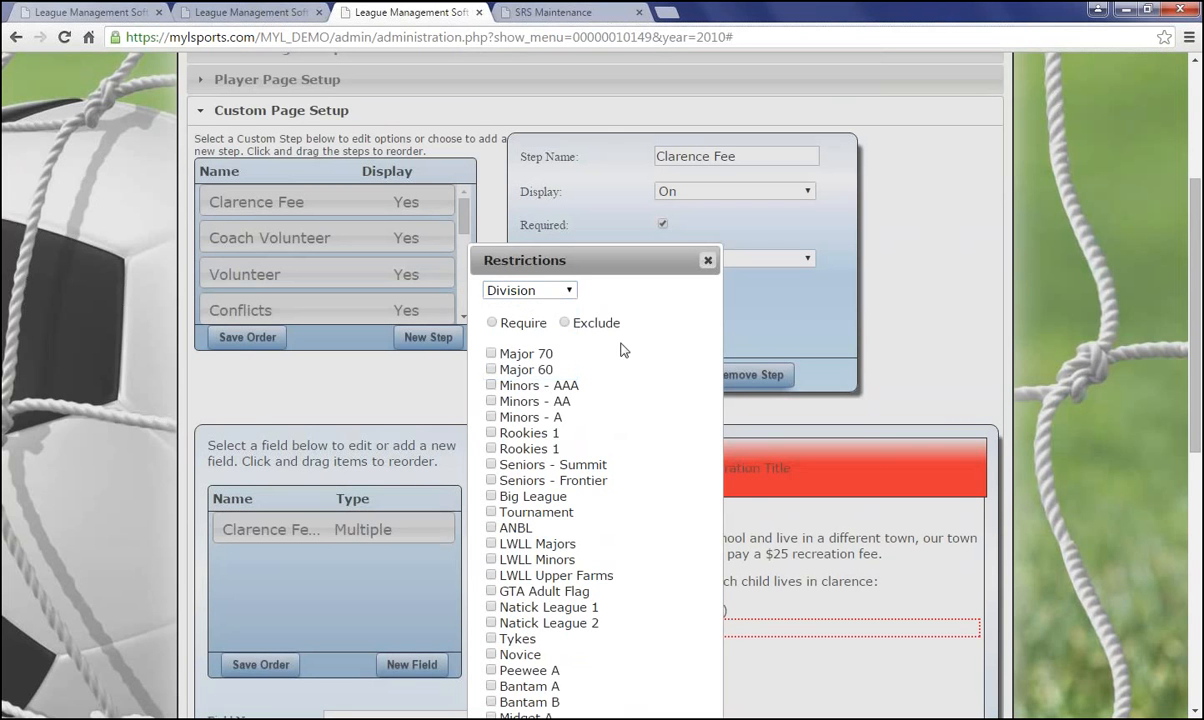
click(491, 324)
click(564, 322)
scroll(634, 419, down, 4)
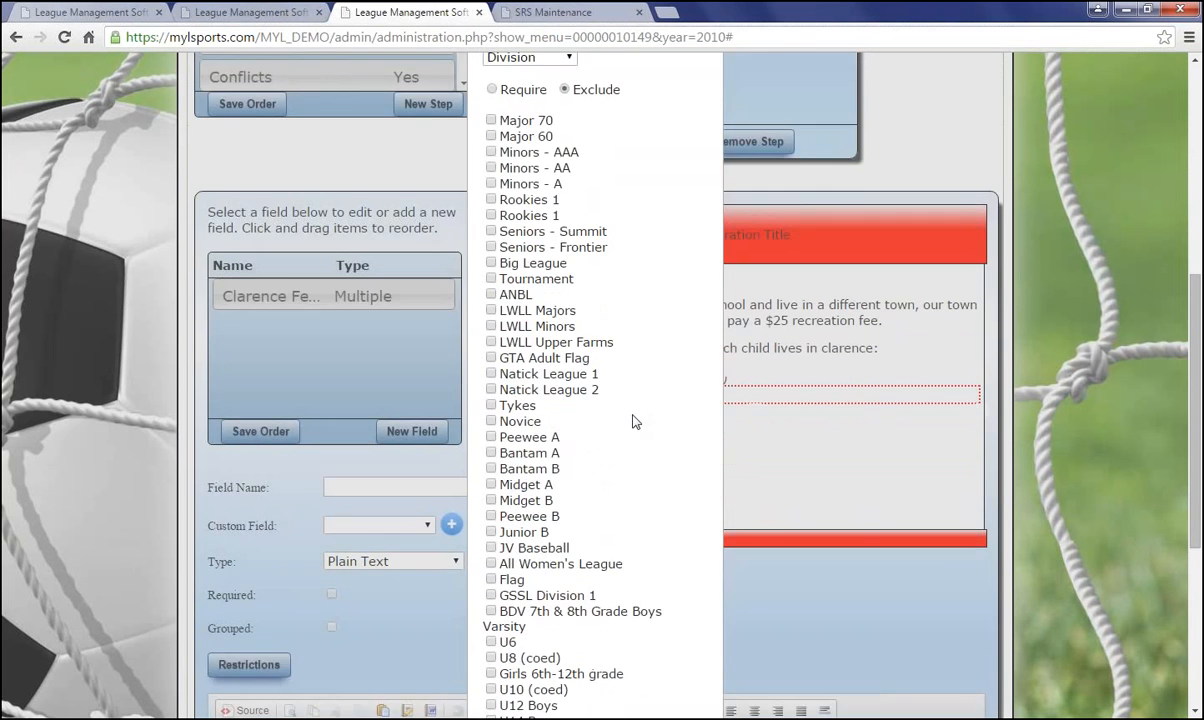
scroll(632, 421, down, 2)
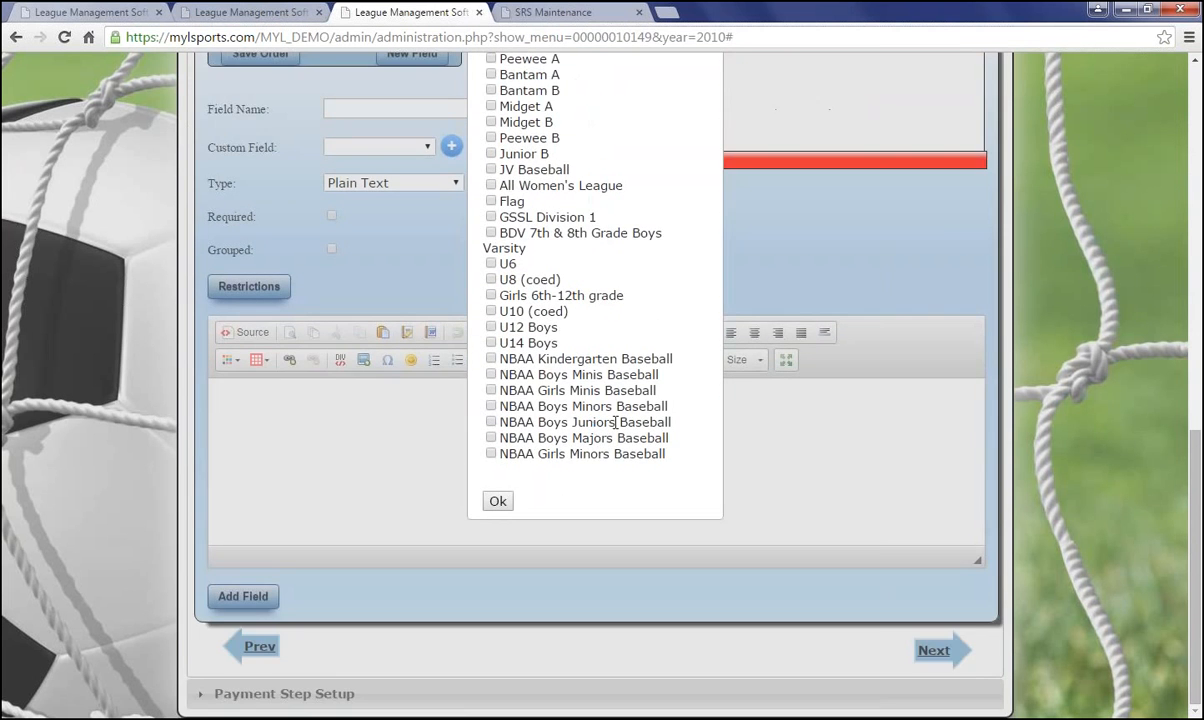
click(497, 502)
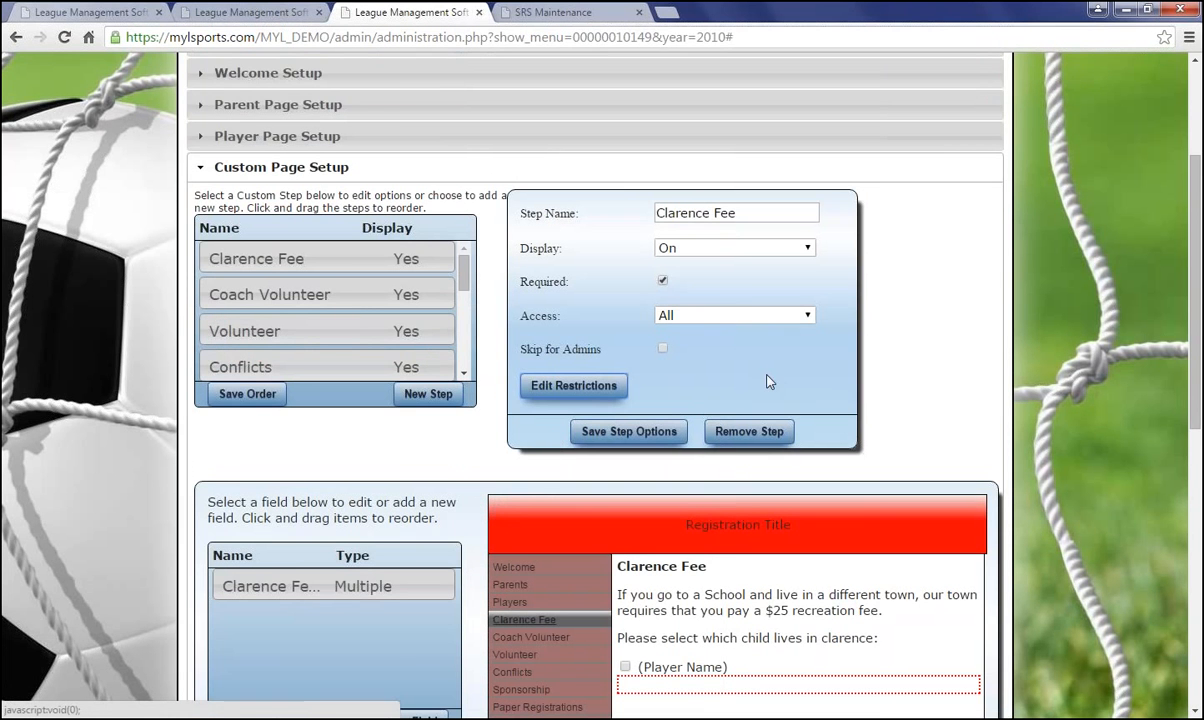
scroll(767, 381, down, 1)
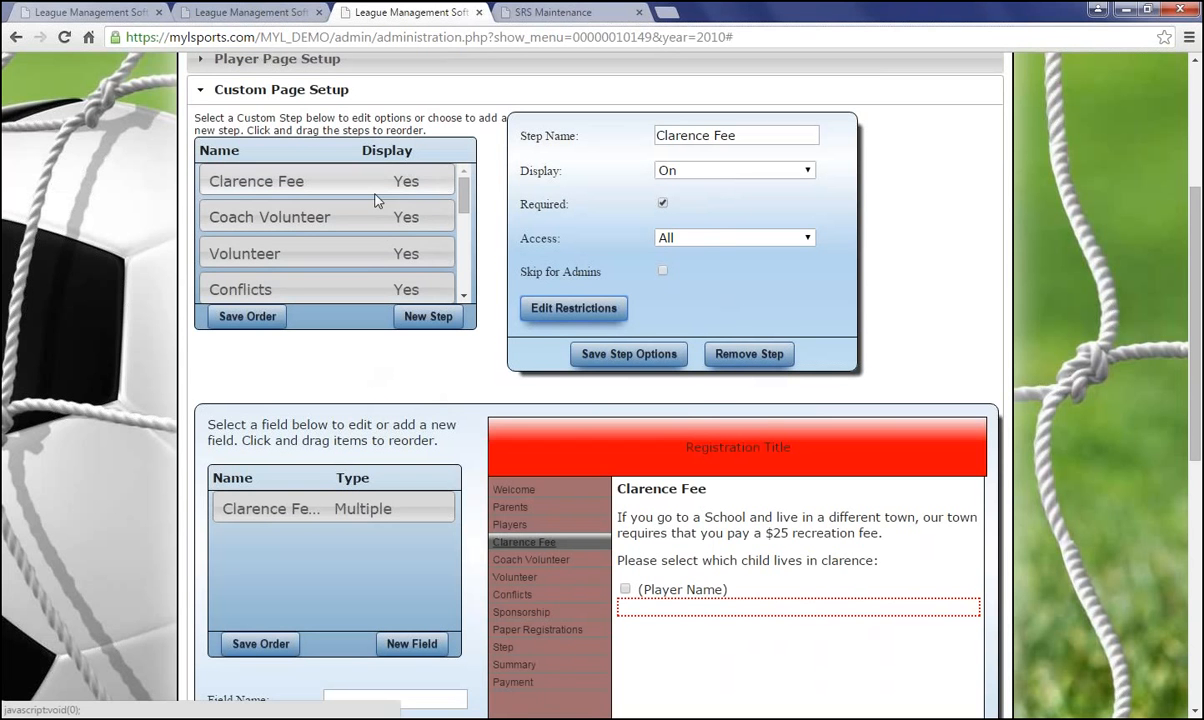
drag(377, 186, 267, 186)
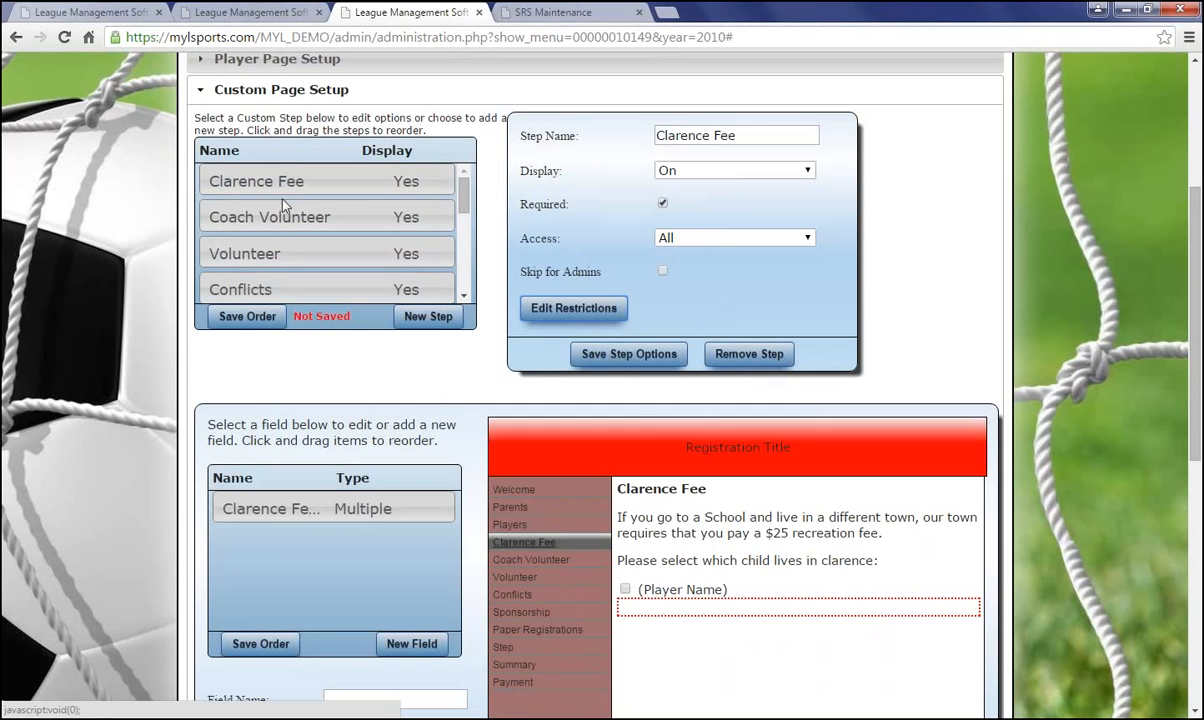
click(254, 316)
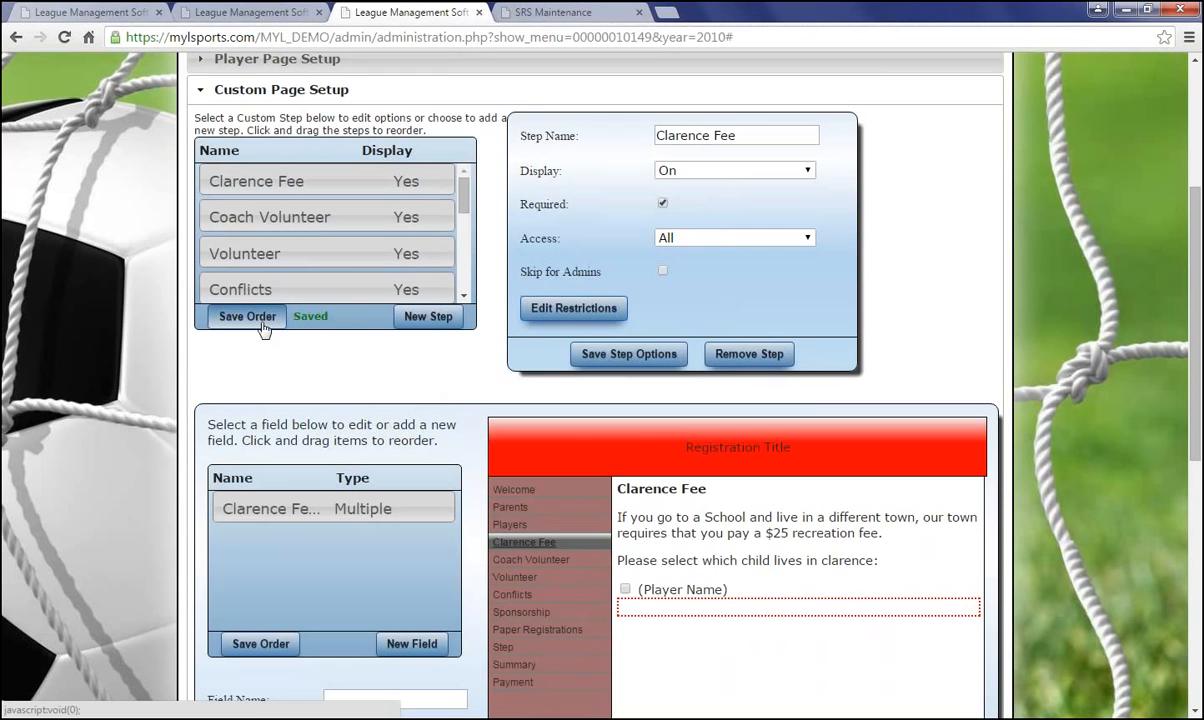
scroll(340, 425, down, 1)
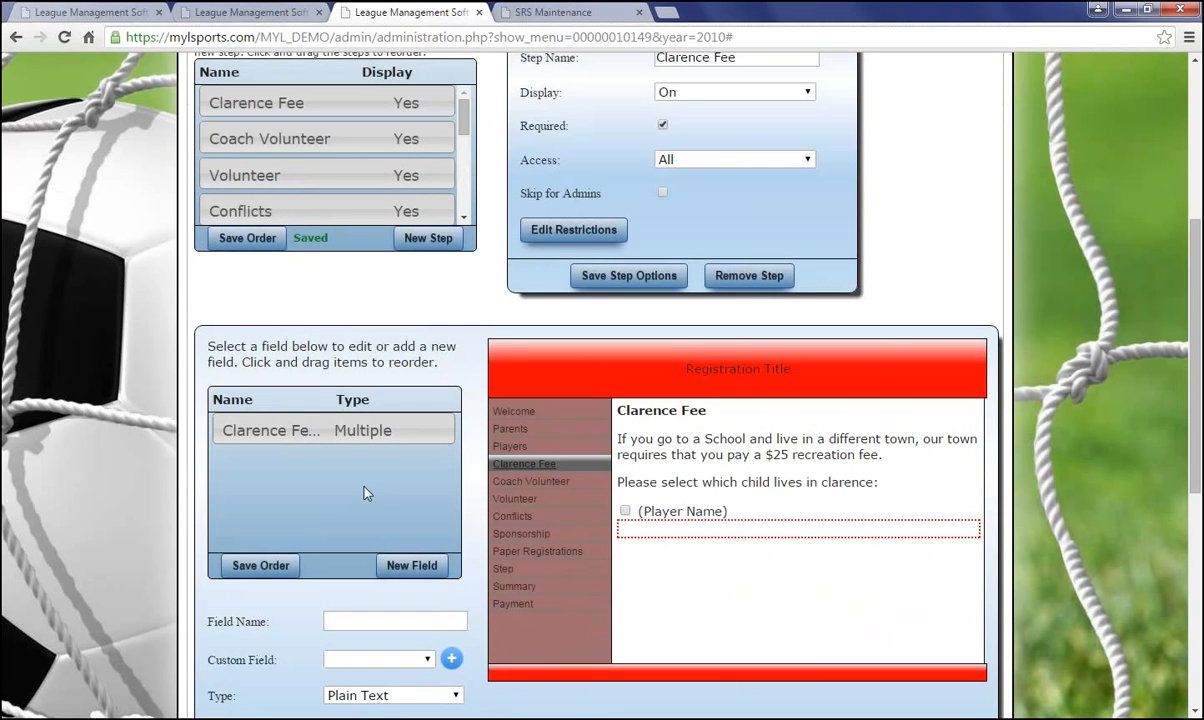
scroll(366, 495, down, 1)
scroll(366, 500, down, 1)
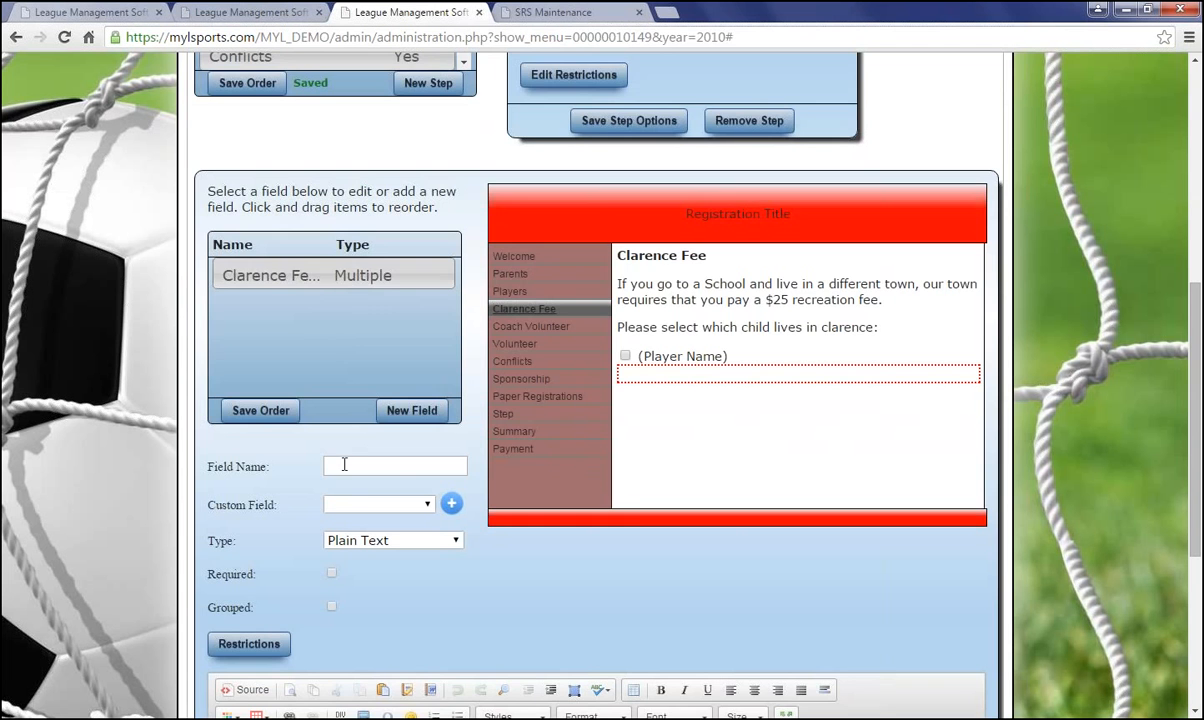
Open the Clarence Fee Selection field, keep Clarence Fee as its custom field, and start adding a new one
click(341, 277)
scroll(611, 383, up, 2)
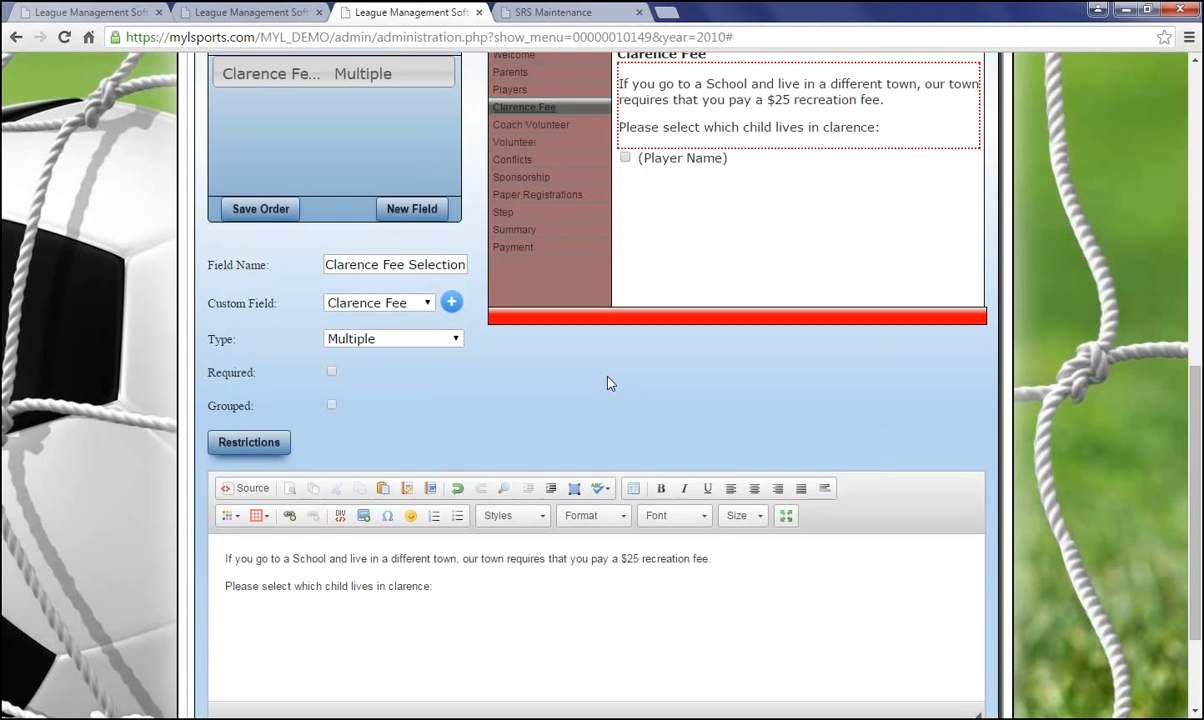
scroll(611, 383, up, 1)
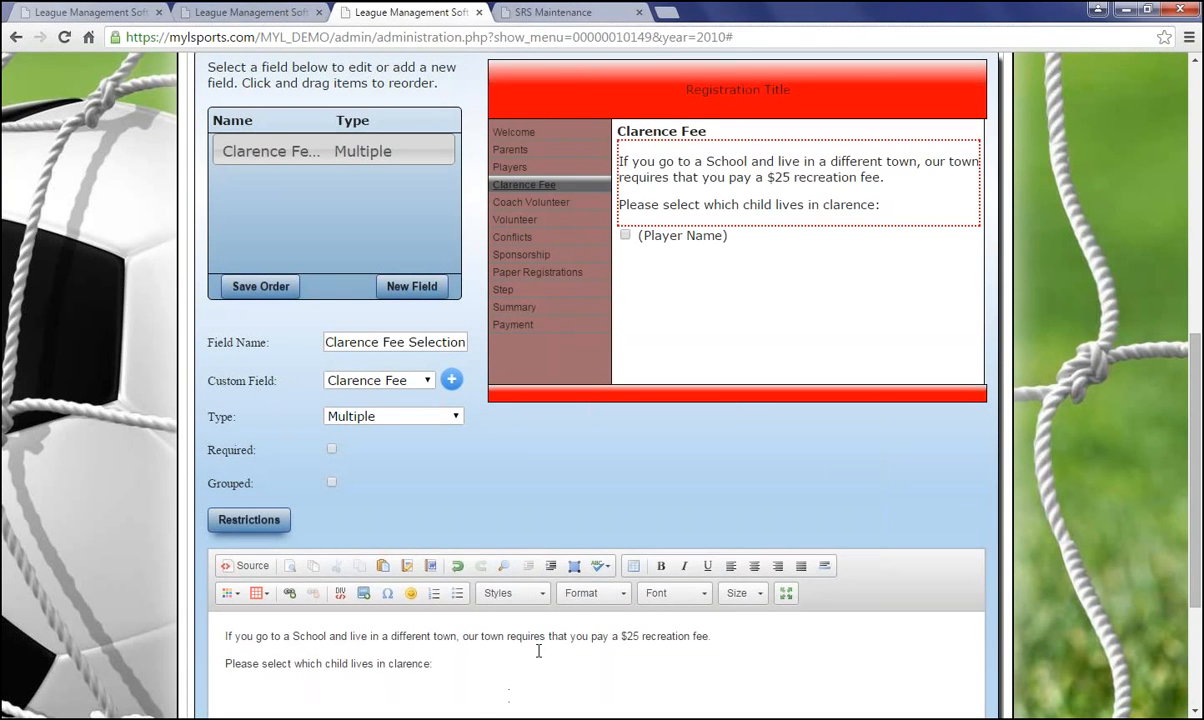
scroll(450, 560, up, 2)
scroll(394, 483, down, 2)
click(422, 387)
click(420, 384)
click(451, 380)
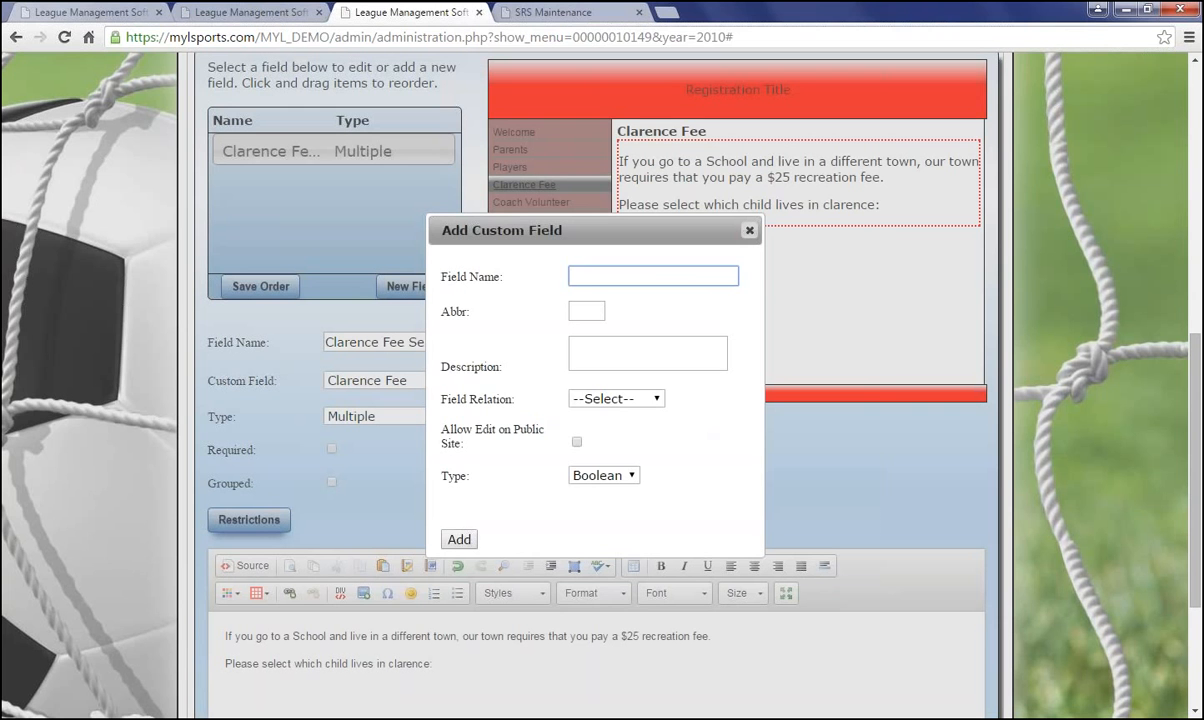
Leave Field Relation at --Select-- and dismiss the Add Custom Field dialog without adding anything
click(655, 402)
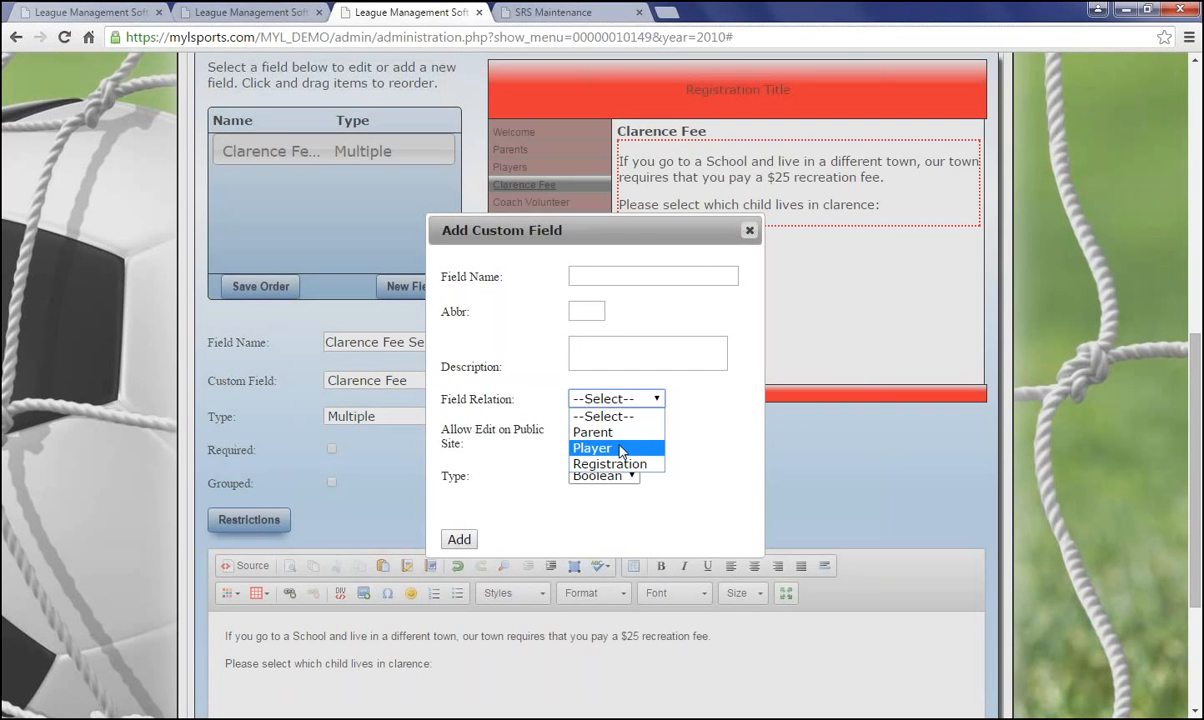
click(683, 446)
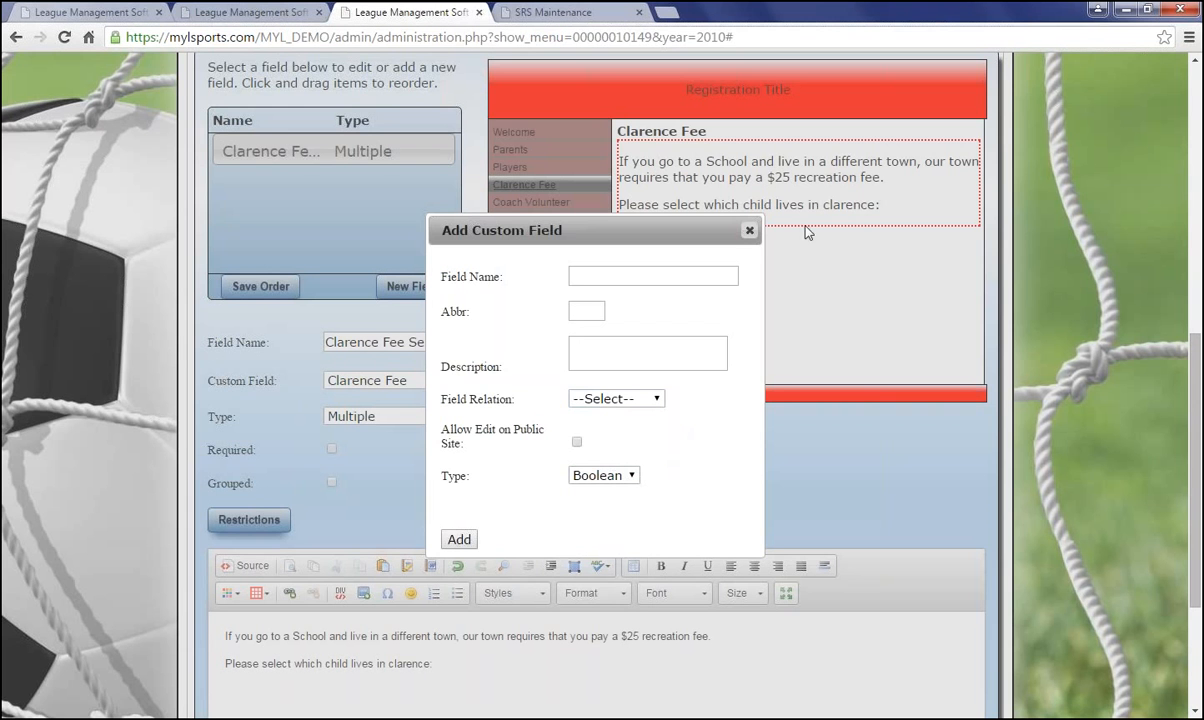
click(749, 231)
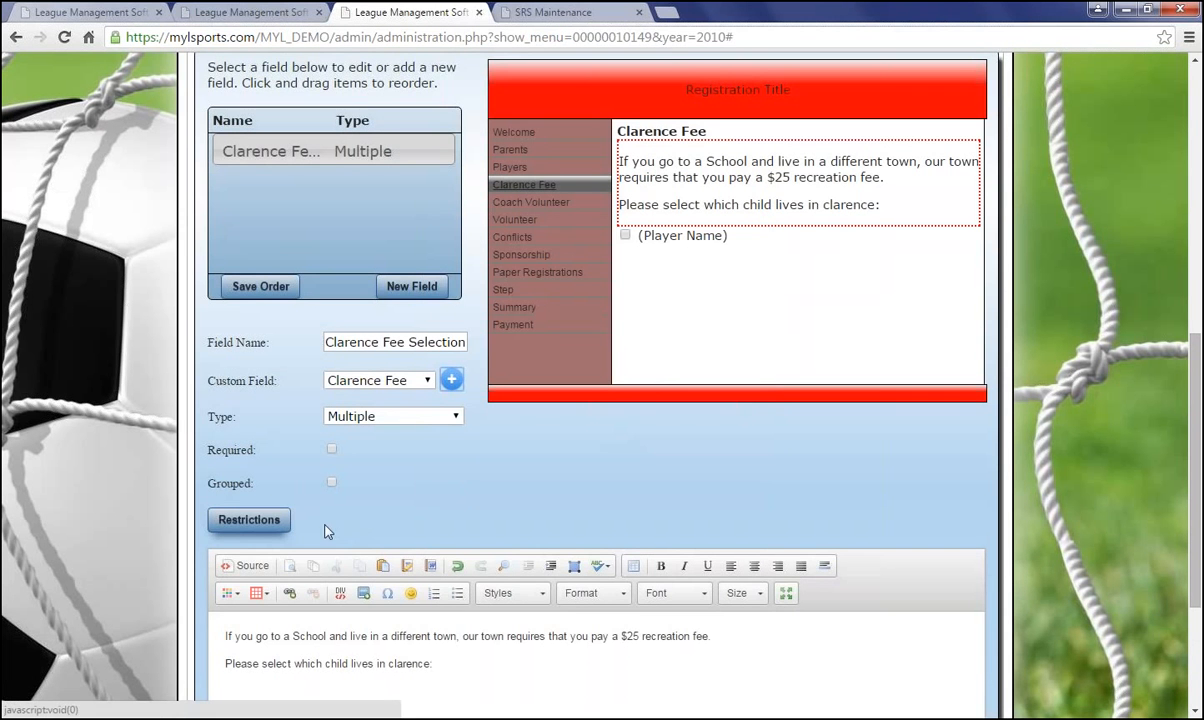
Review Division restrictions for the Clarence Fee field, then close Restrictions without applying any
scroll(325, 500, down, 1)
click(264, 443)
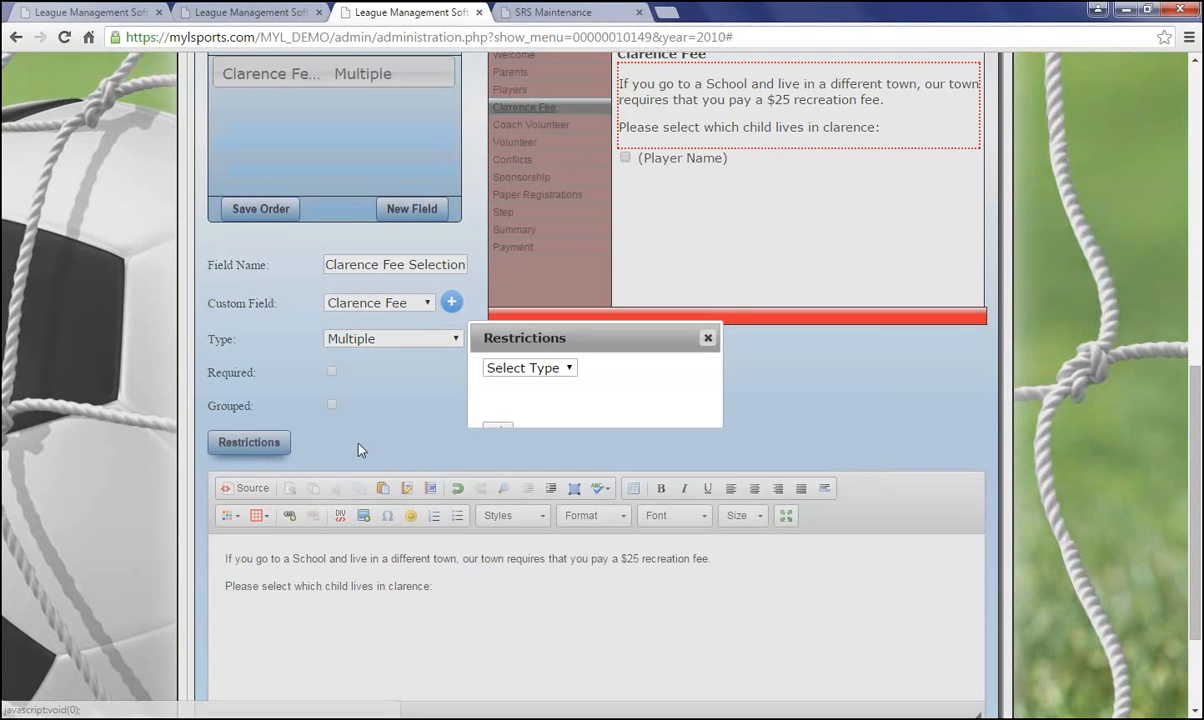
click(522, 368)
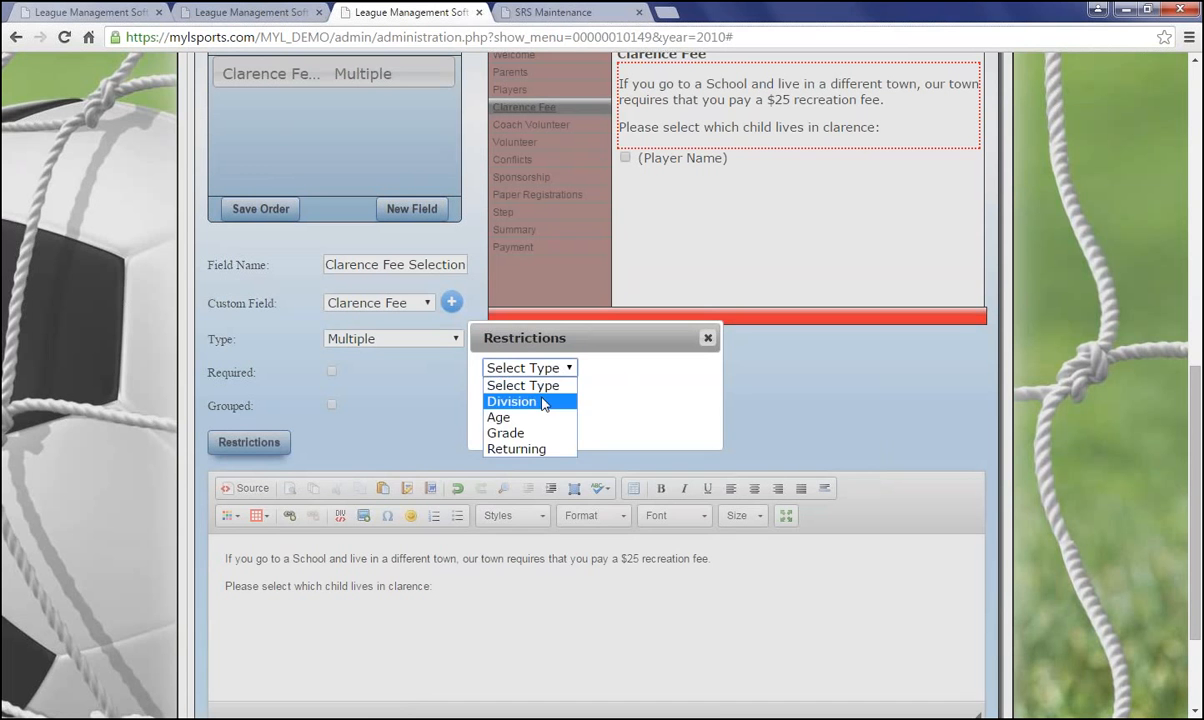
click(522, 400)
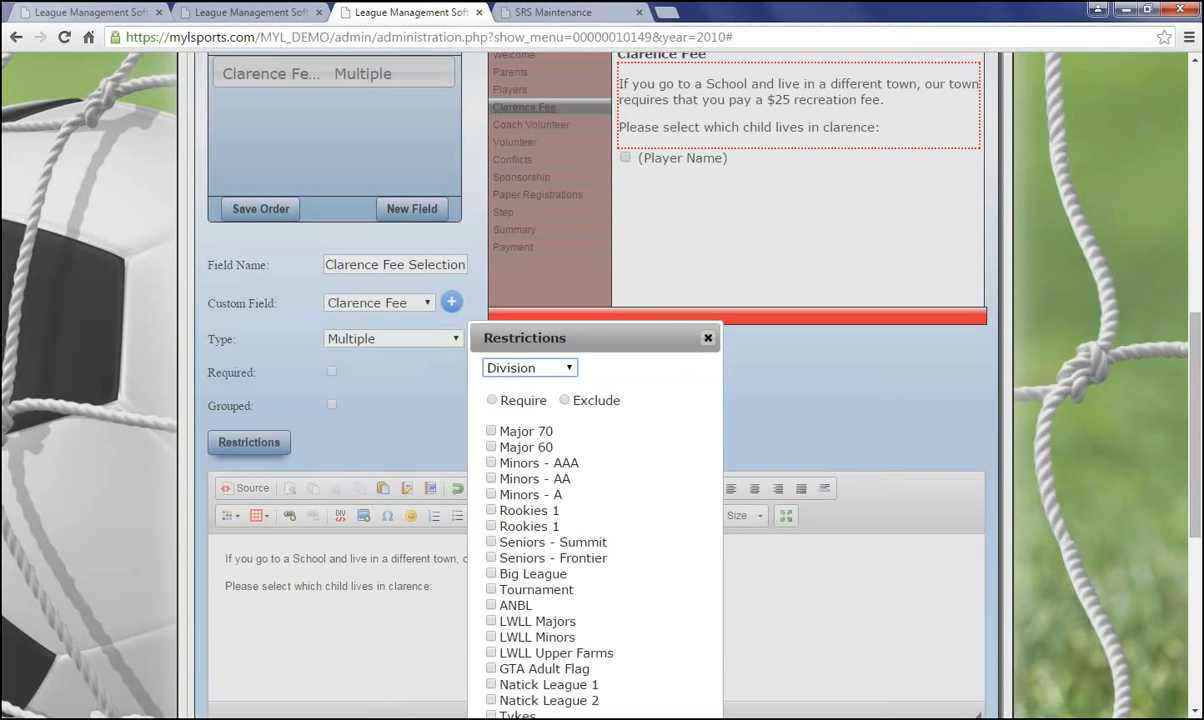
click(707, 337)
scroll(470, 380, down, 2)
scroll(505, 401, up, 7)
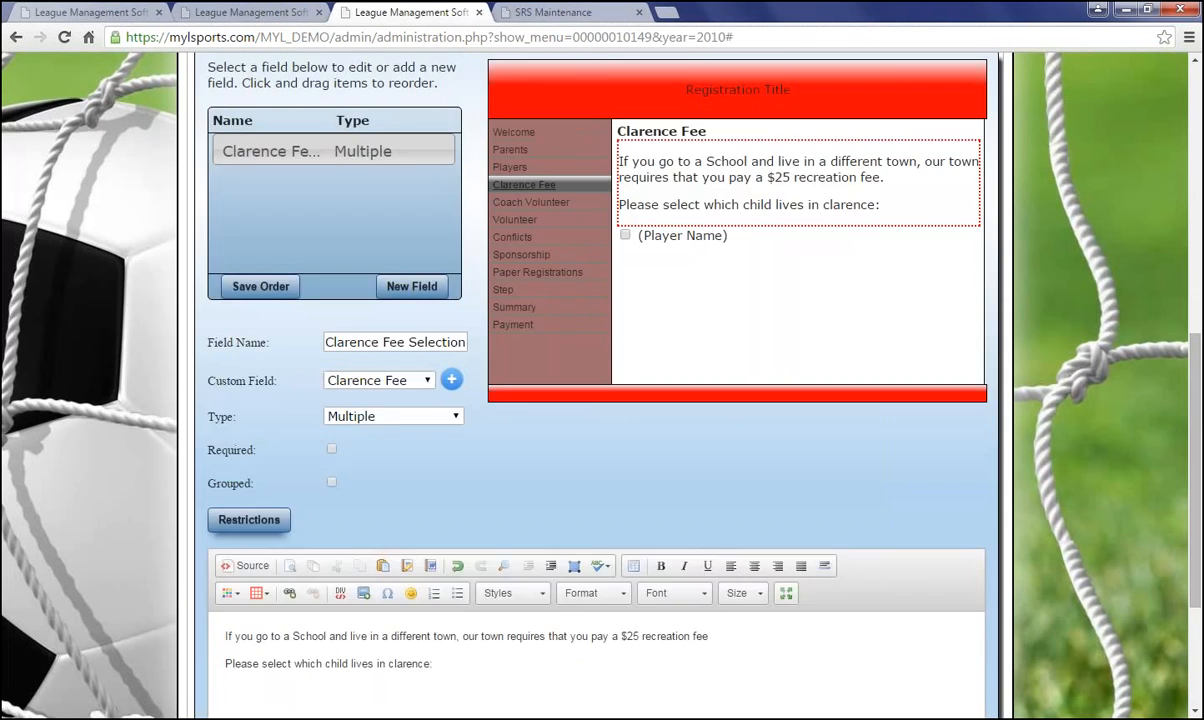
Switch to the Volunteer step and load its Field Maintenance field under Wehrle Fields
click(355, 209)
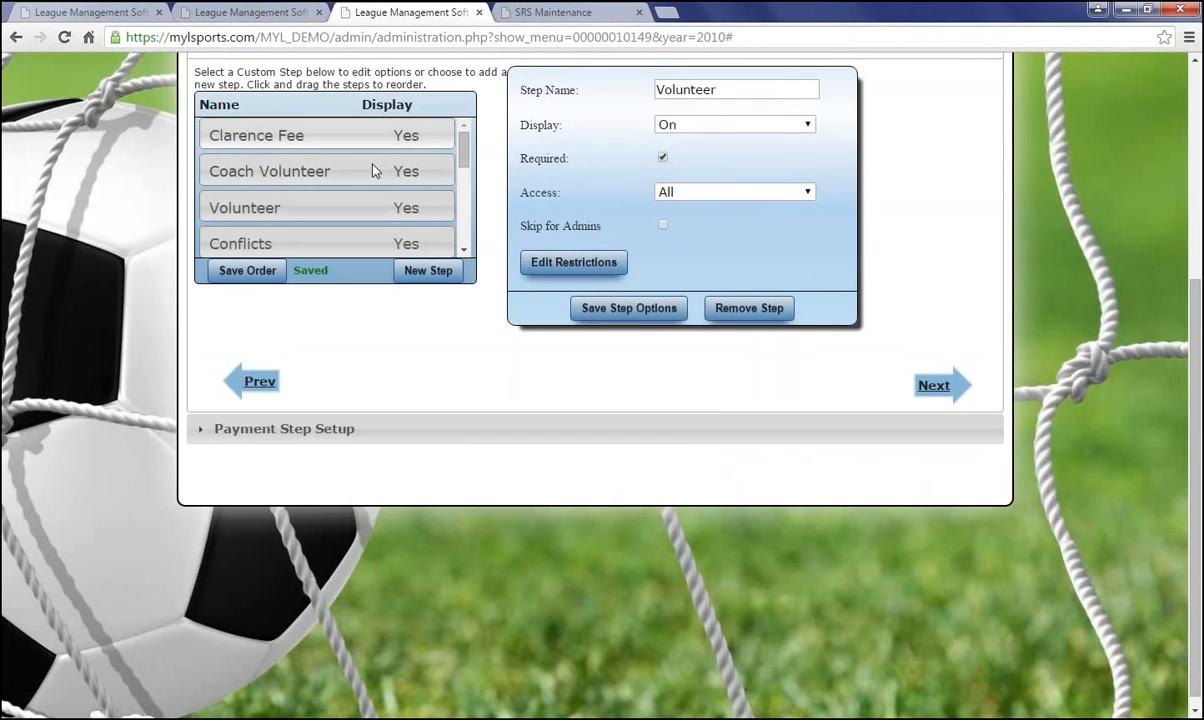
click(368, 163)
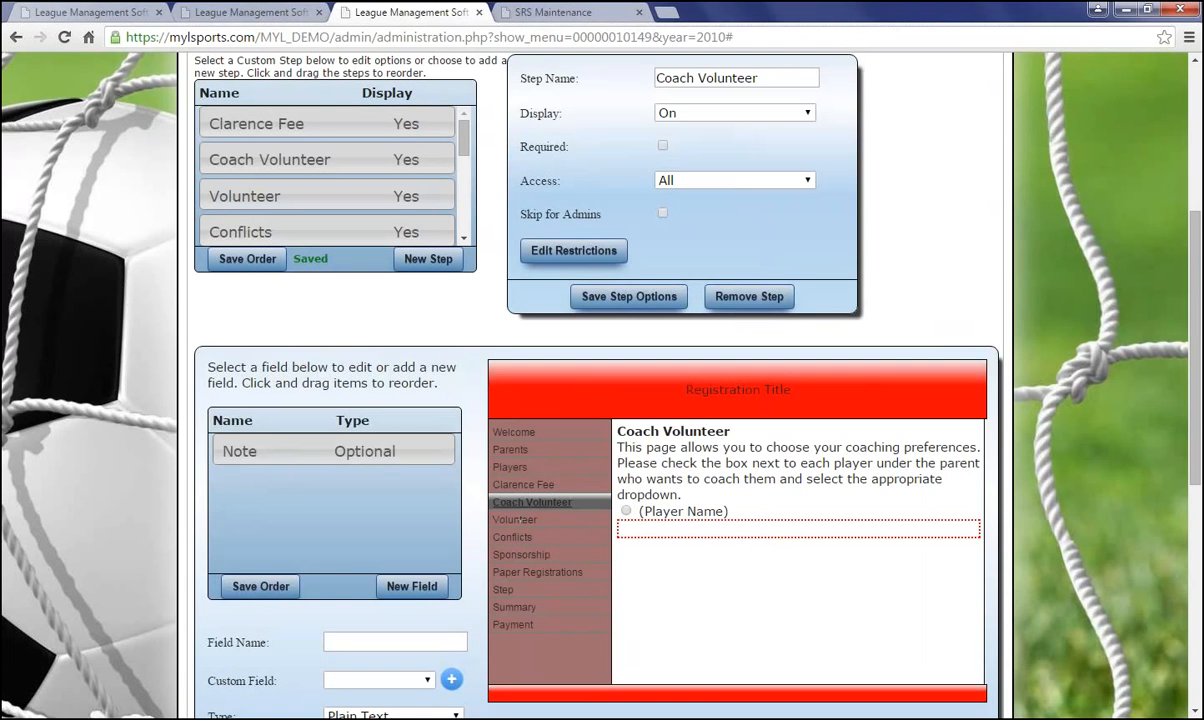
click(516, 519)
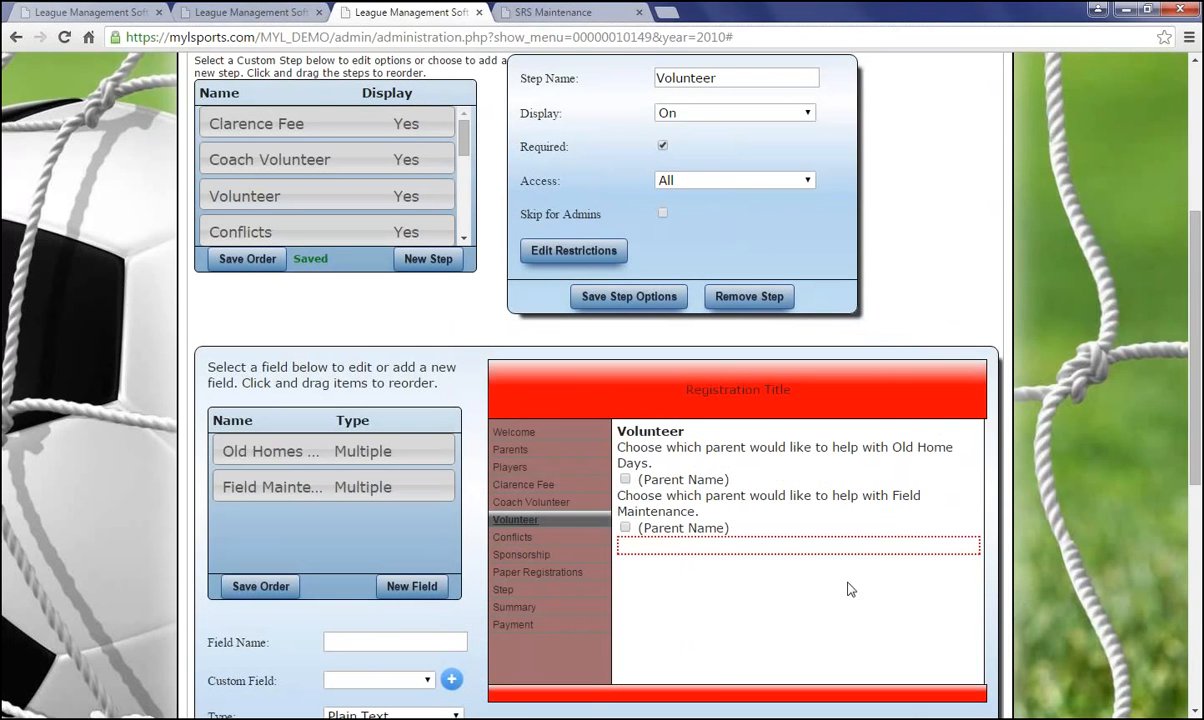
click(686, 512)
scroll(704, 368, up, 3)
scroll(680, 457, down, 3)
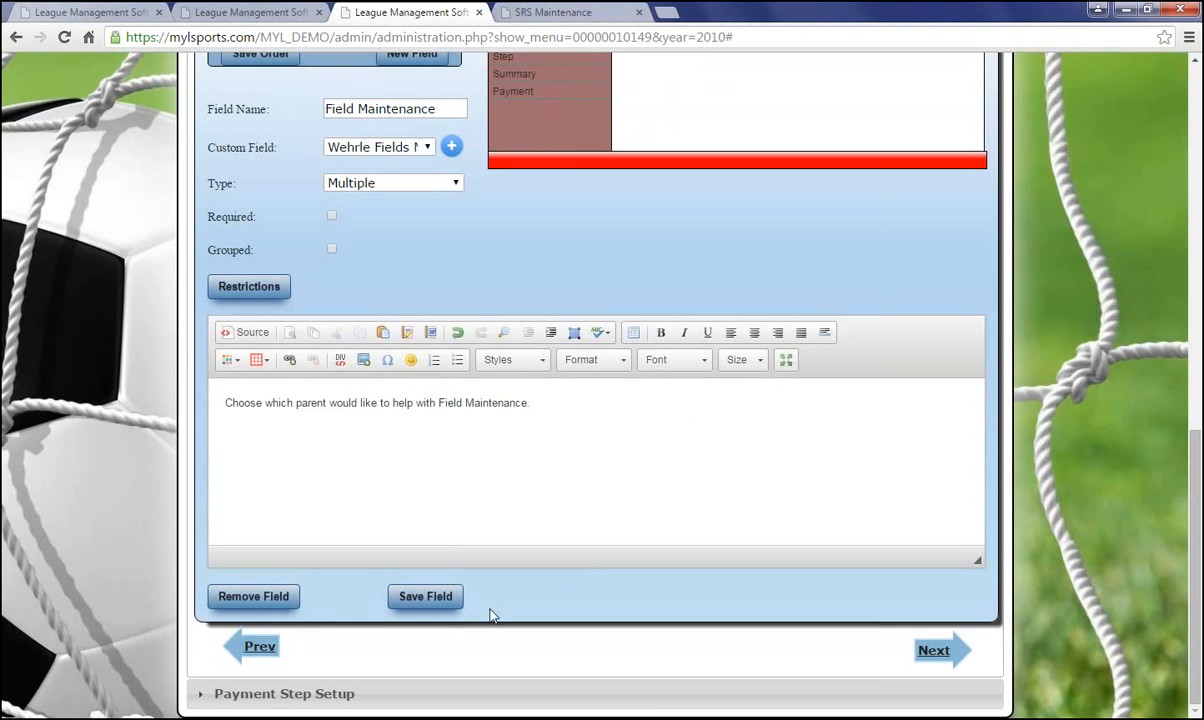
Advance to Payment Step Setup and load the Registrations fee group (Family Maximum $0)
click(935, 651)
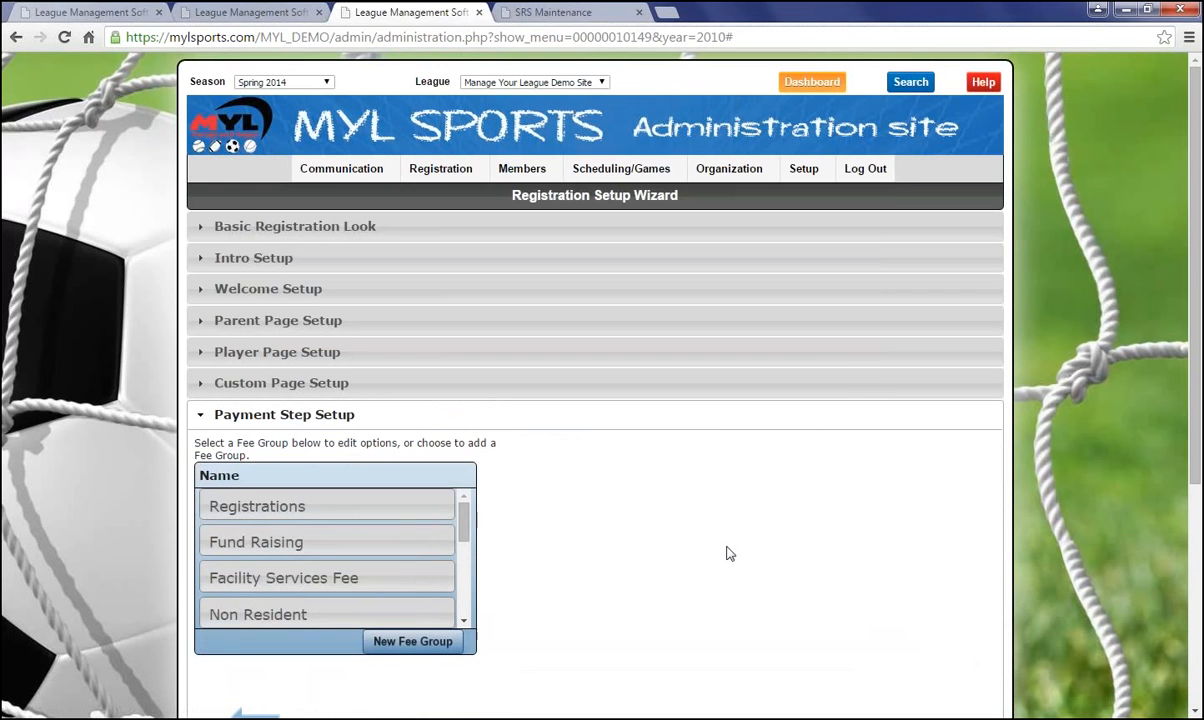
scroll(720, 545, down, 1)
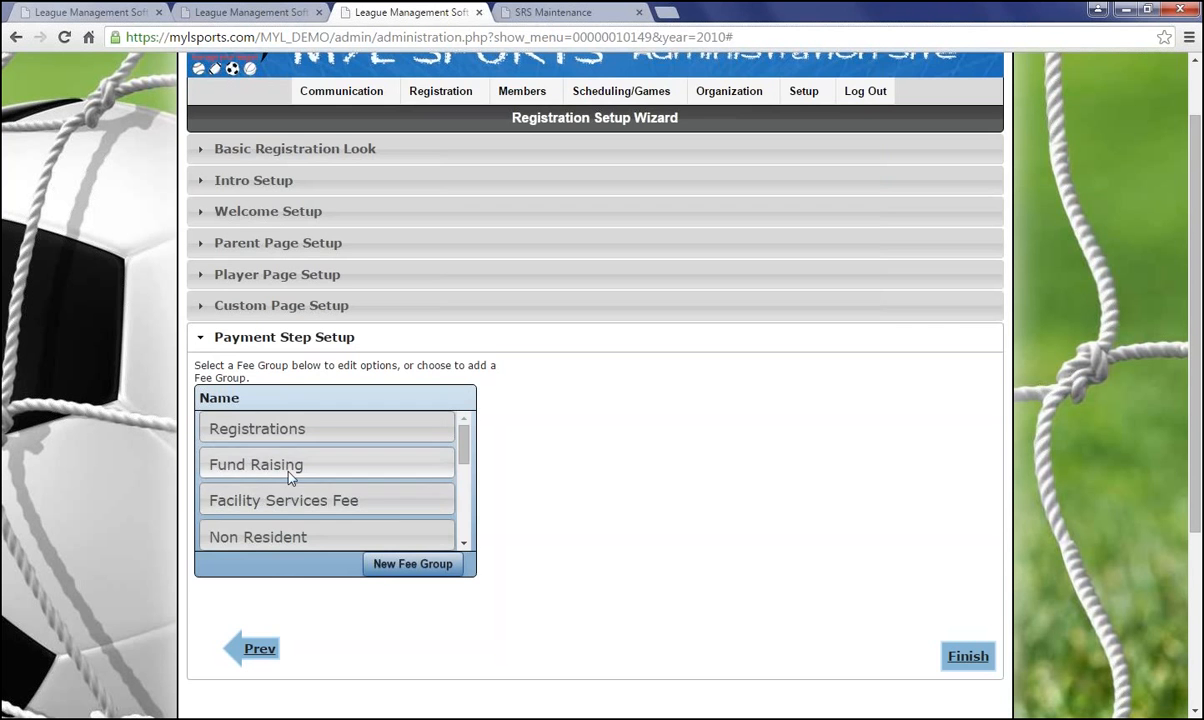
scroll(288, 445, down, 3)
scroll(286, 460, down, 5)
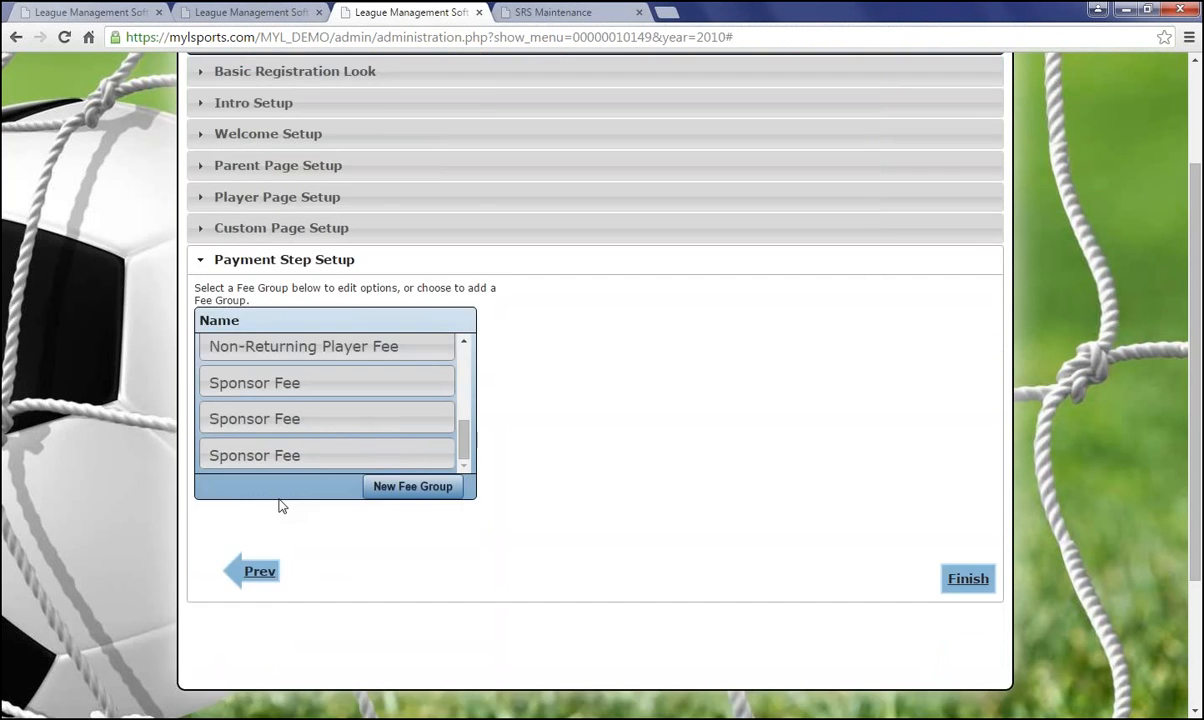
scroll(282, 500, up, 10)
click(256, 504)
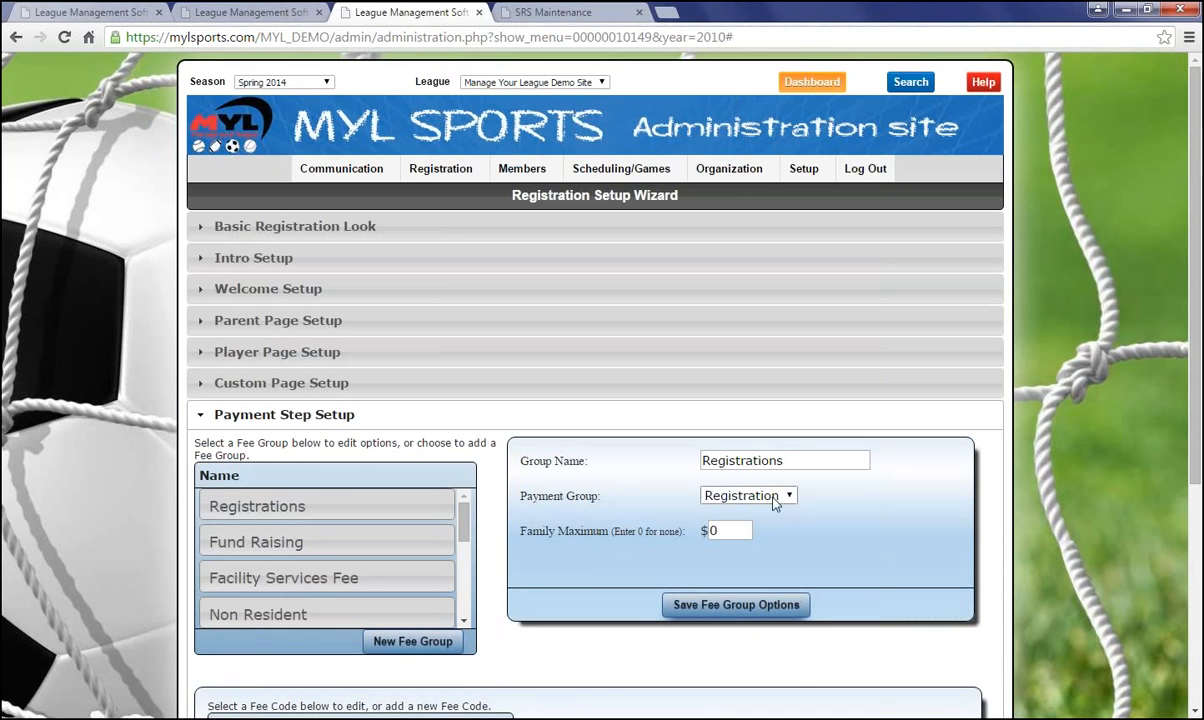
click(781, 497)
click(779, 513)
scroll(781, 511, down, 1)
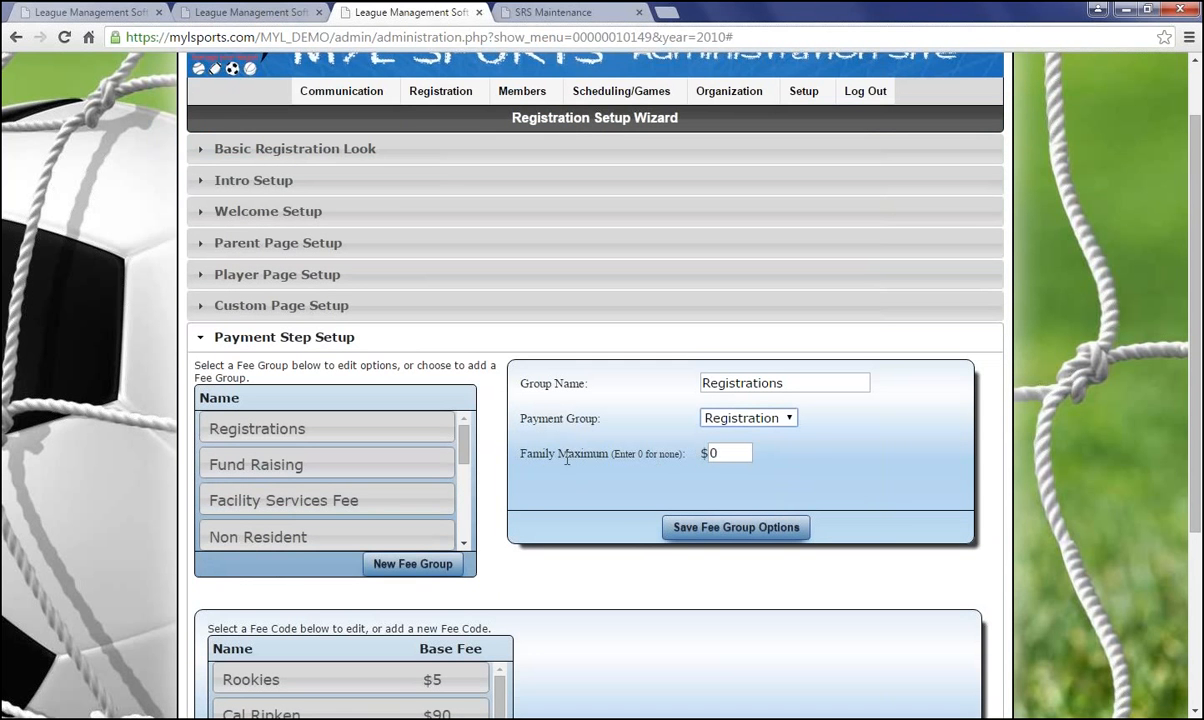
drag(535, 453, 618, 456)
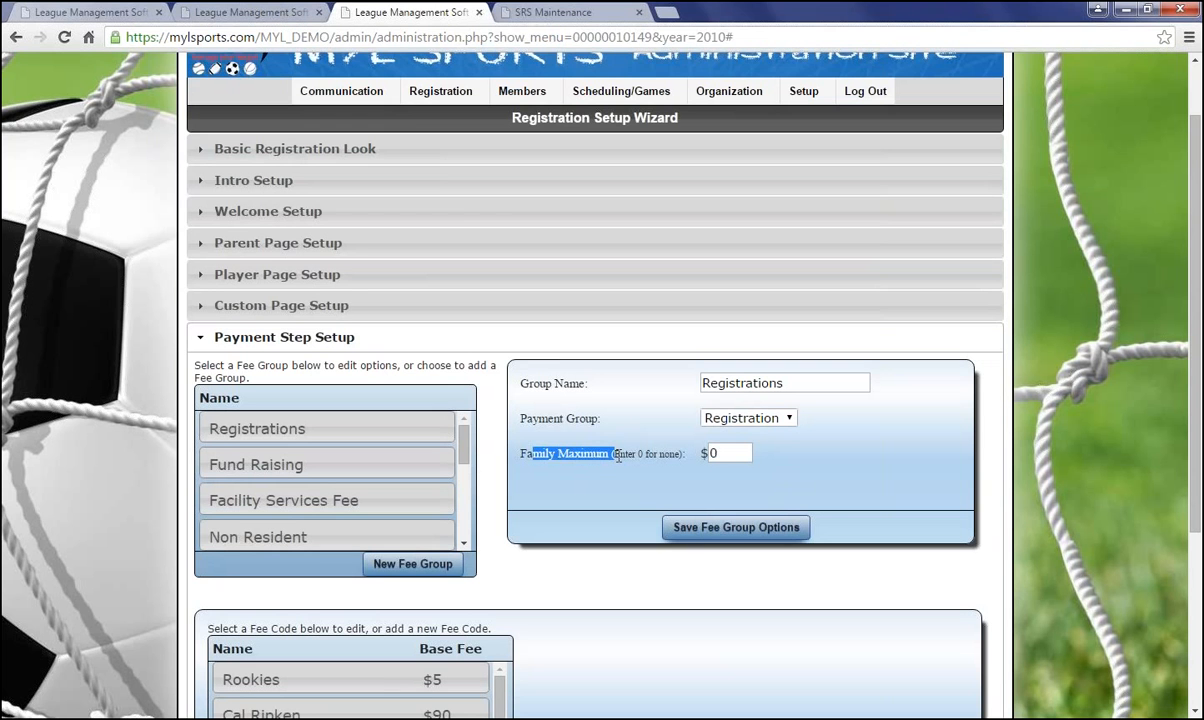
click(750, 453)
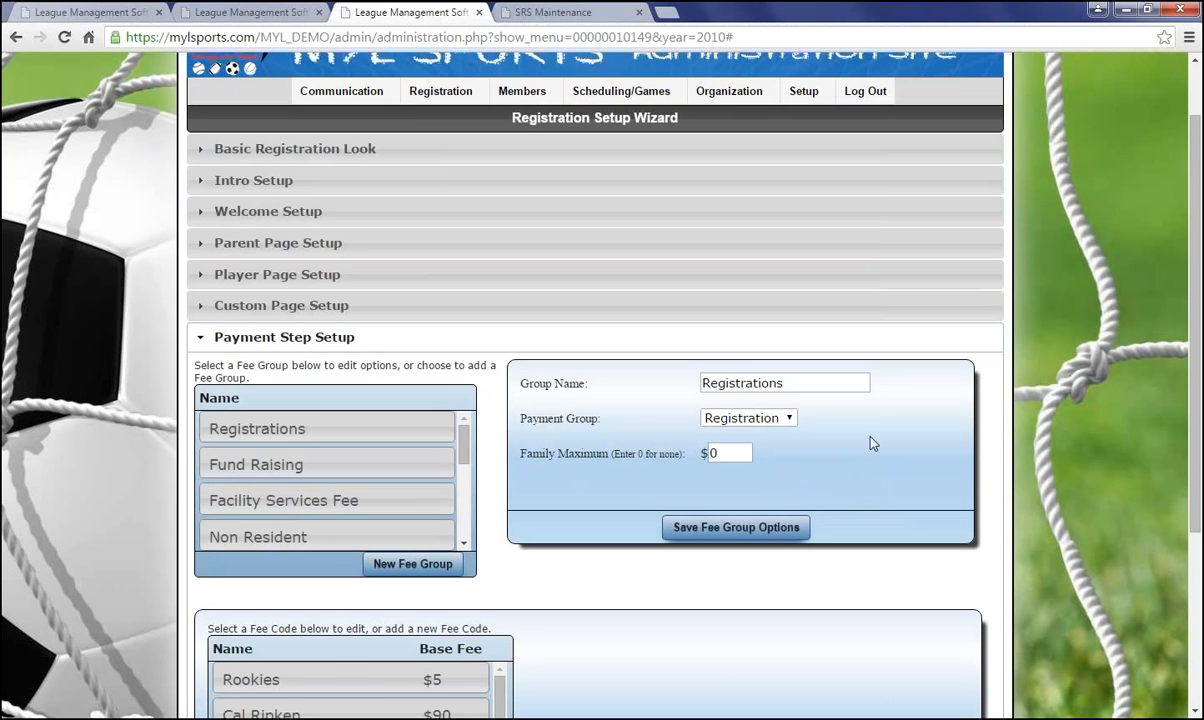
scroll(870, 443, down, 1)
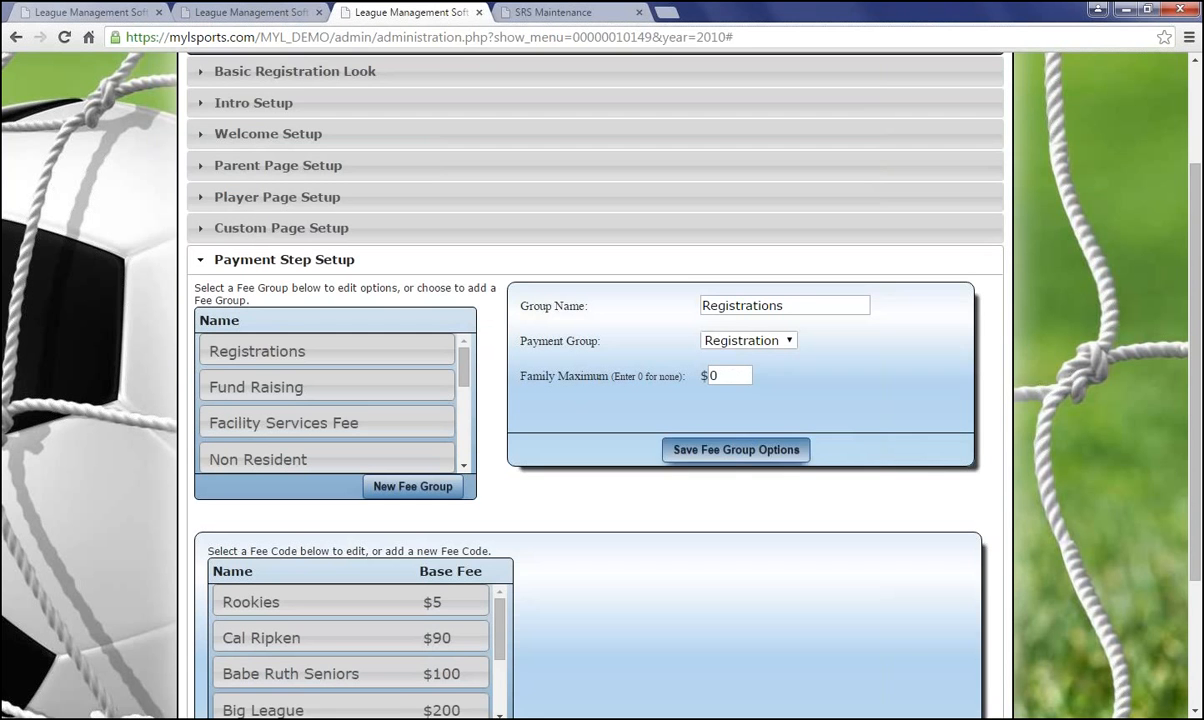
scroll(626, 537, down, 2)
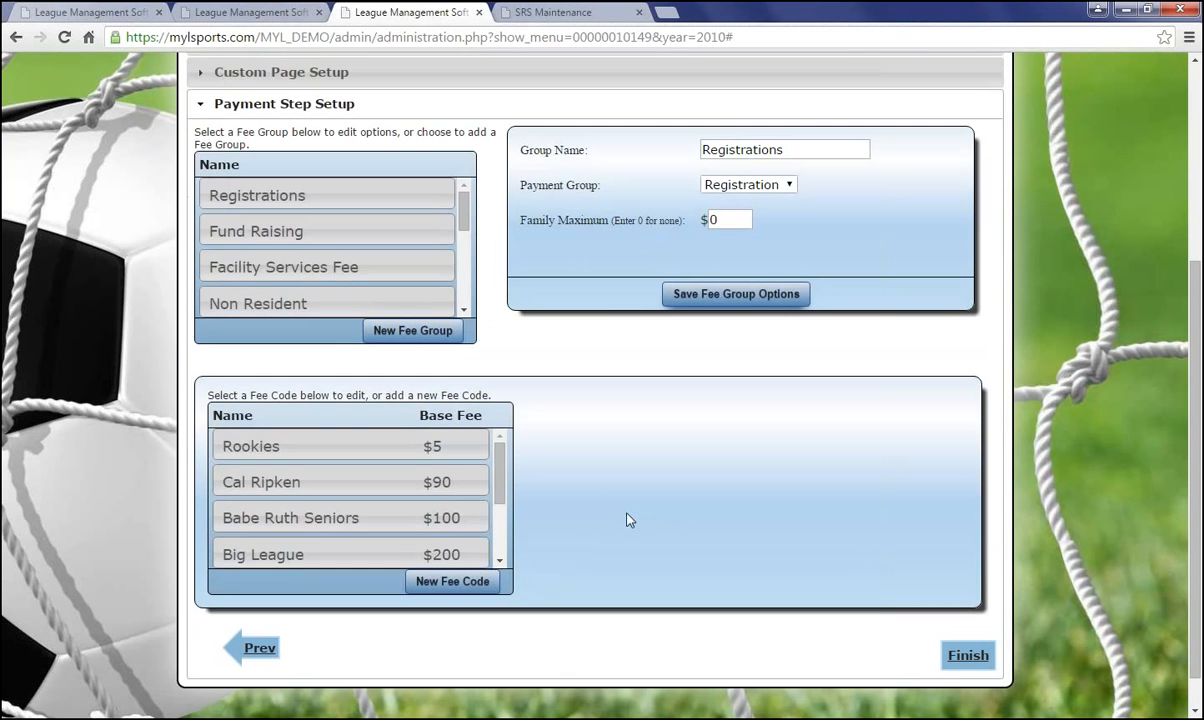
Open the Rookies fee code, trial a Work Concession custom-field charge, then revert to no charge
click(362, 452)
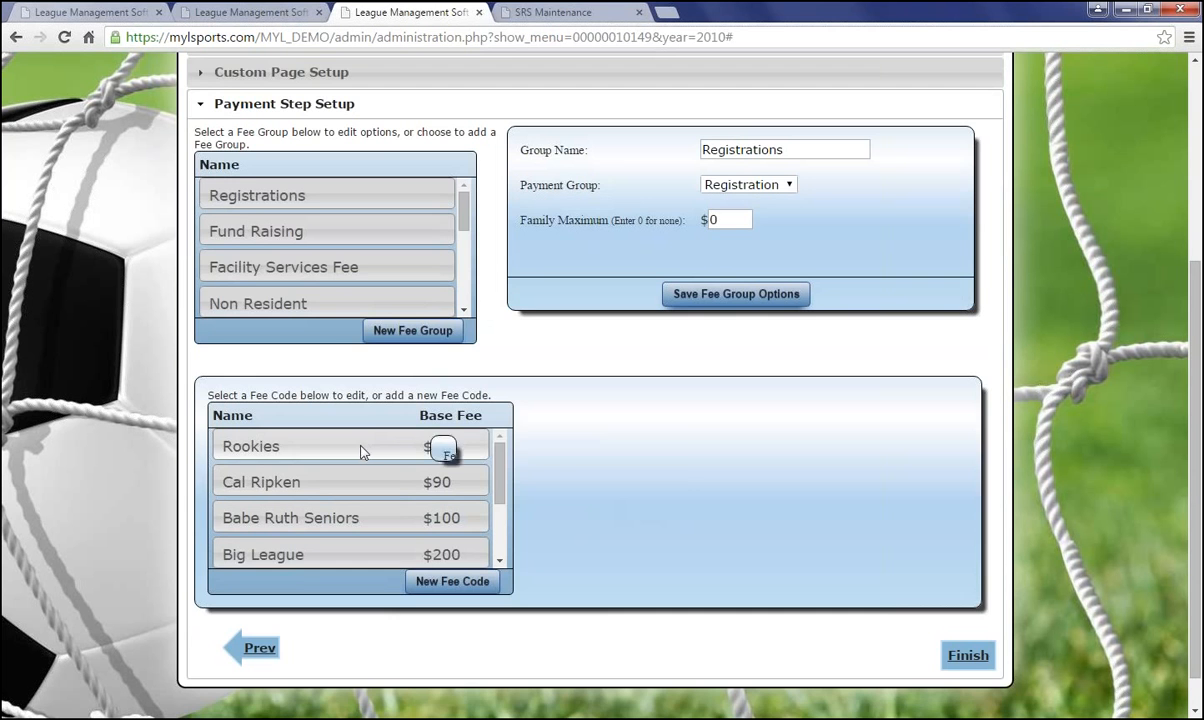
scroll(600, 344, down, 3)
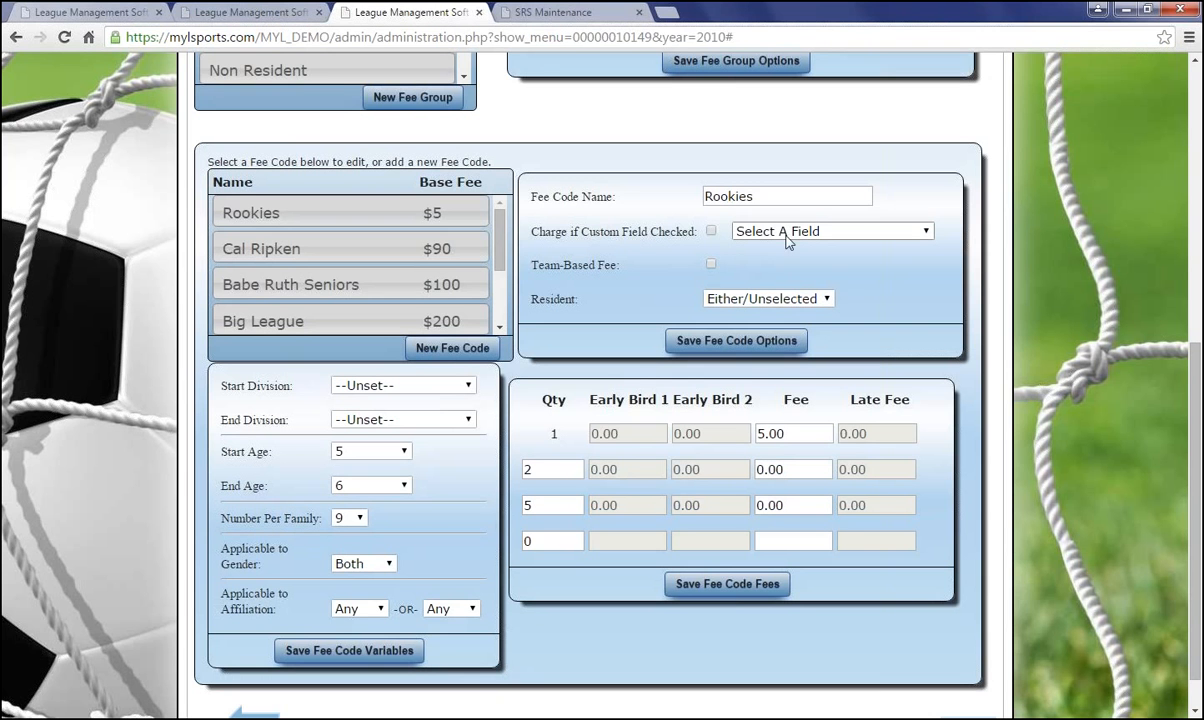
click(711, 231)
click(765, 232)
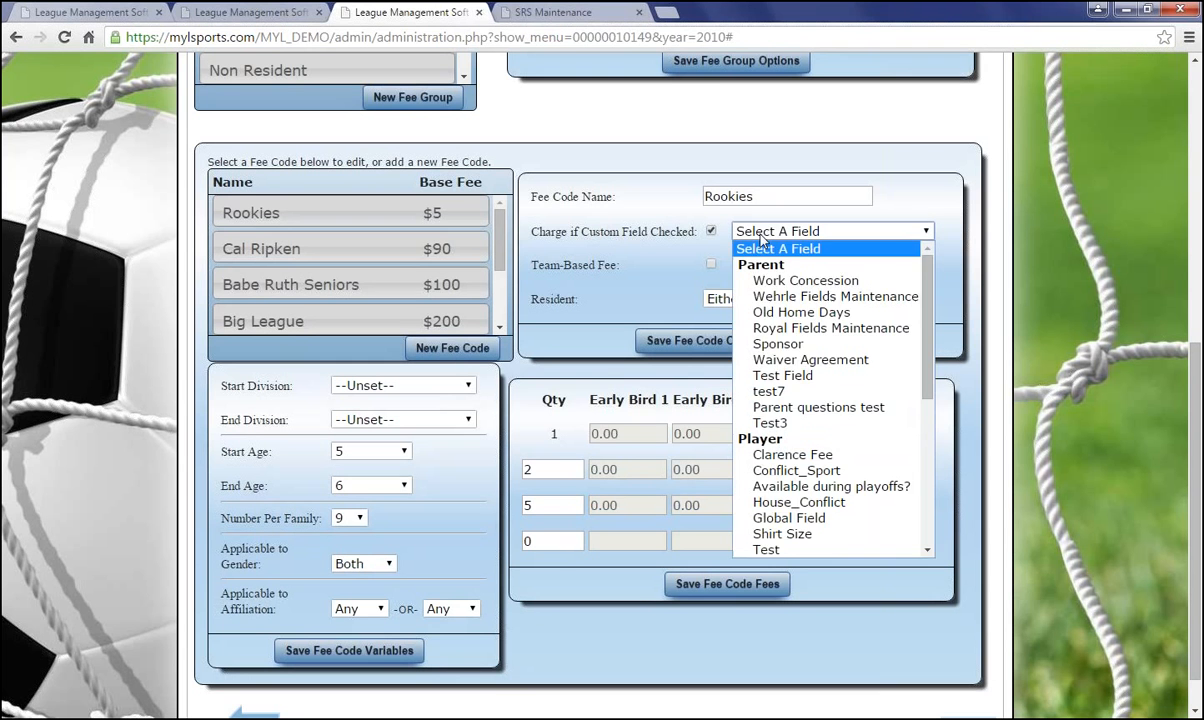
click(765, 282)
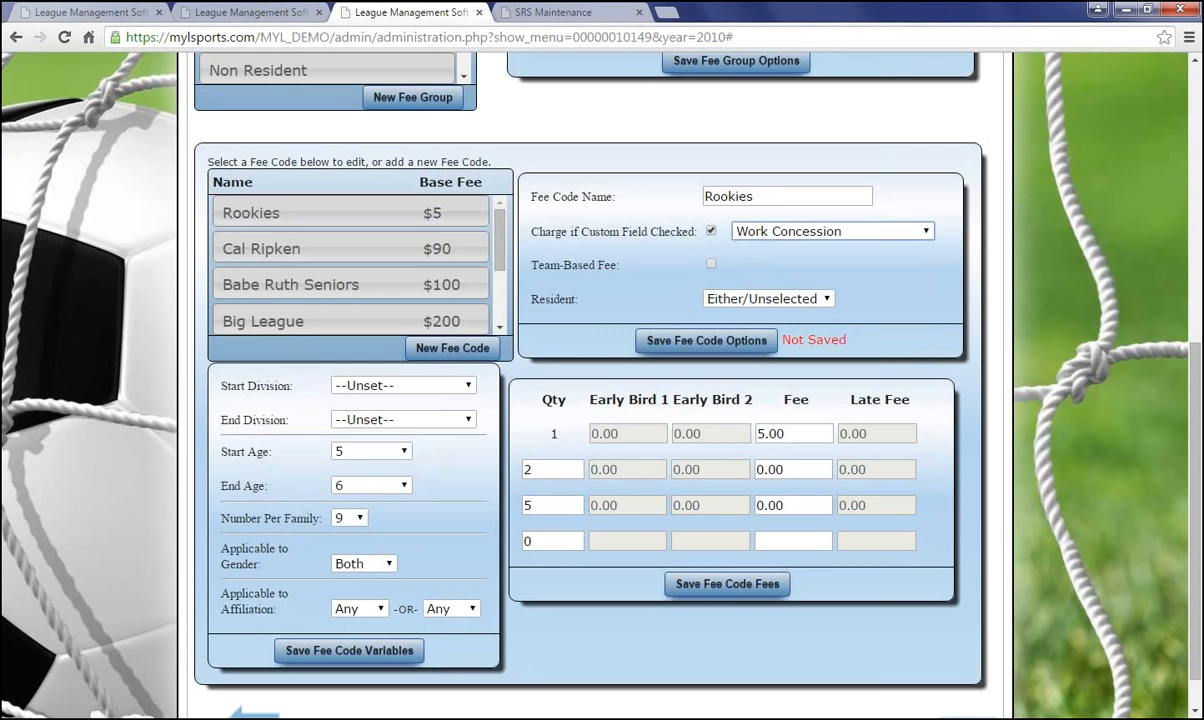
click(711, 231)
click(757, 236)
click(757, 249)
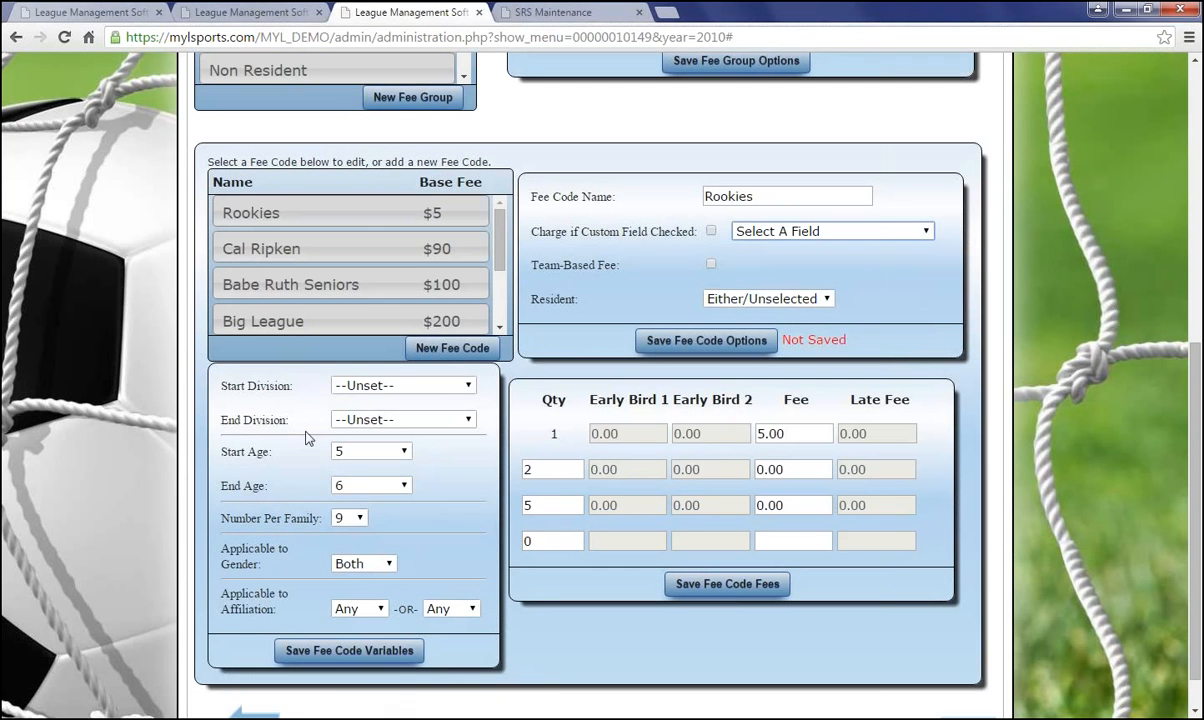
Set the Rookies Start Division to U6 and End Division to Rookies 1
click(379, 389)
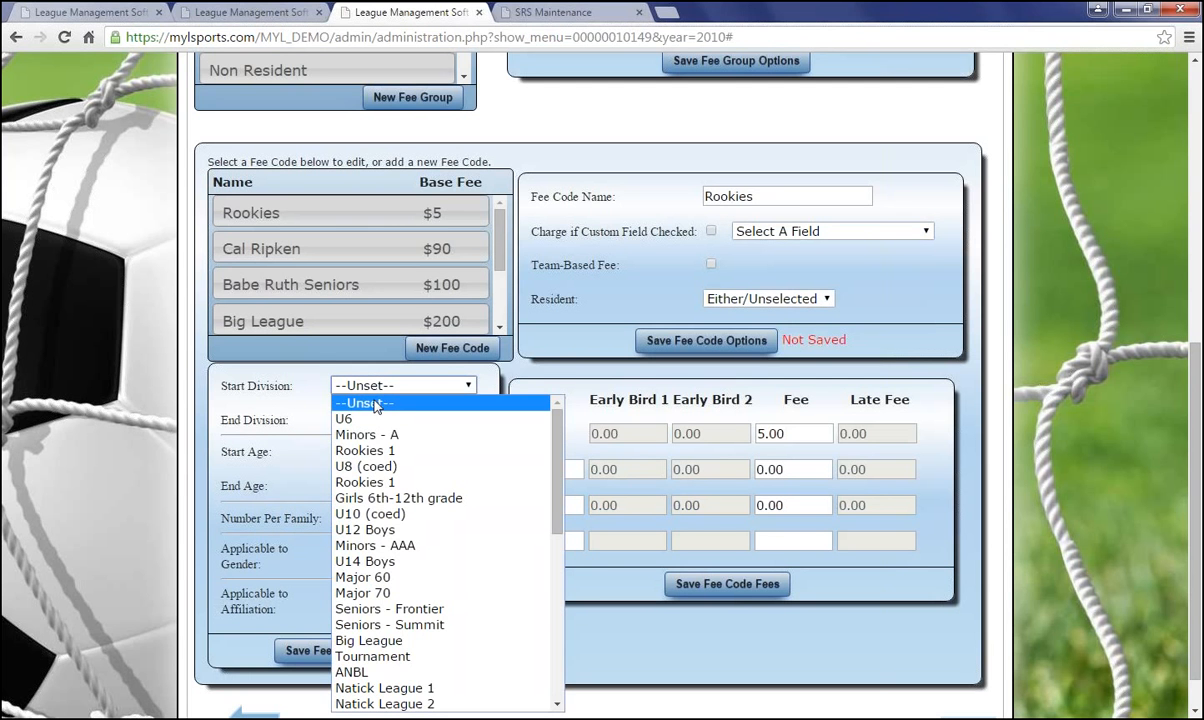
click(345, 402)
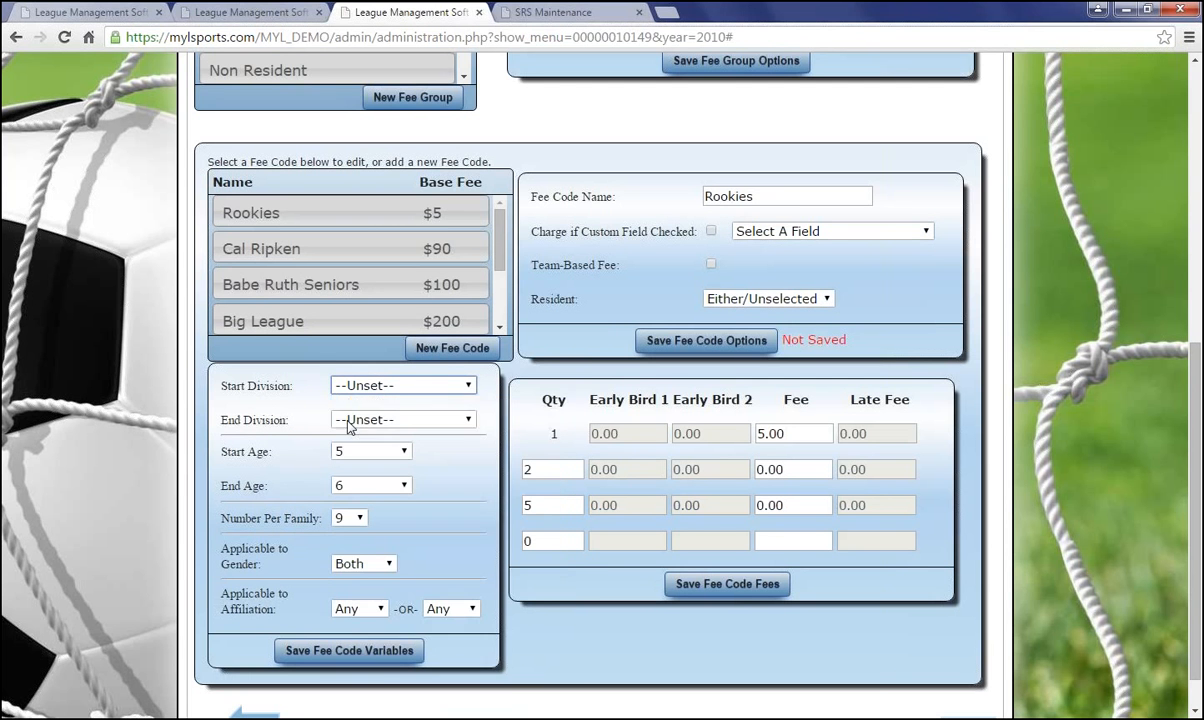
click(360, 420)
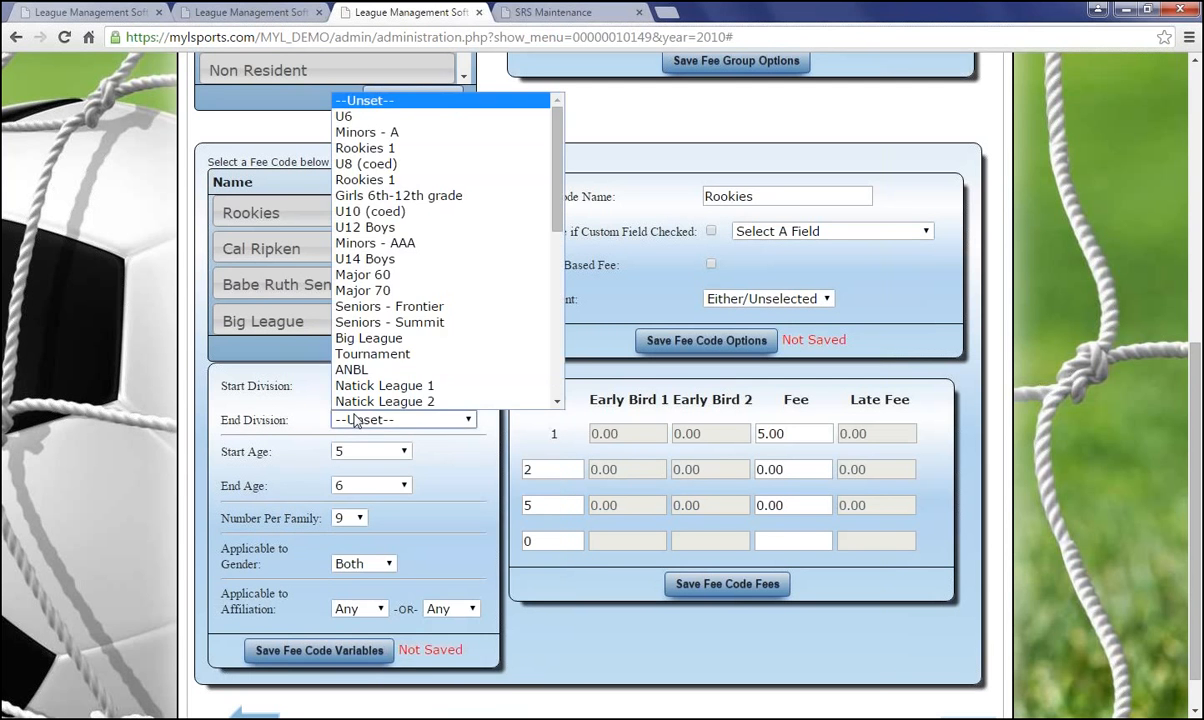
click(365, 180)
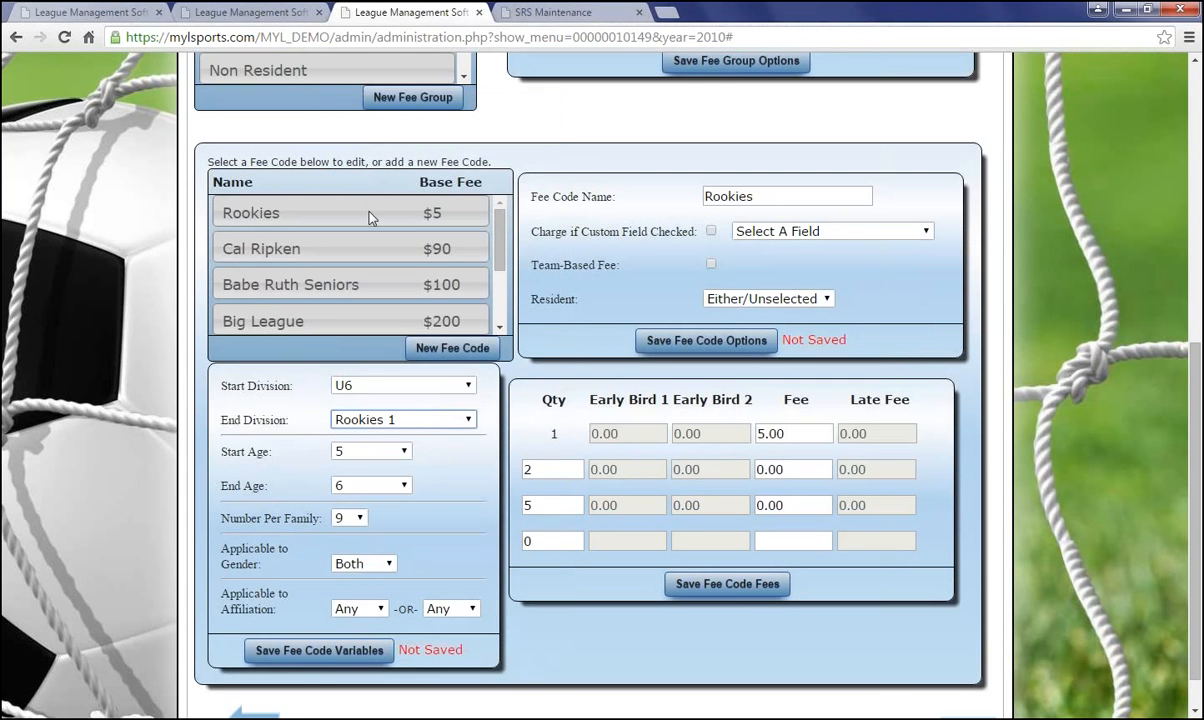
click(345, 412)
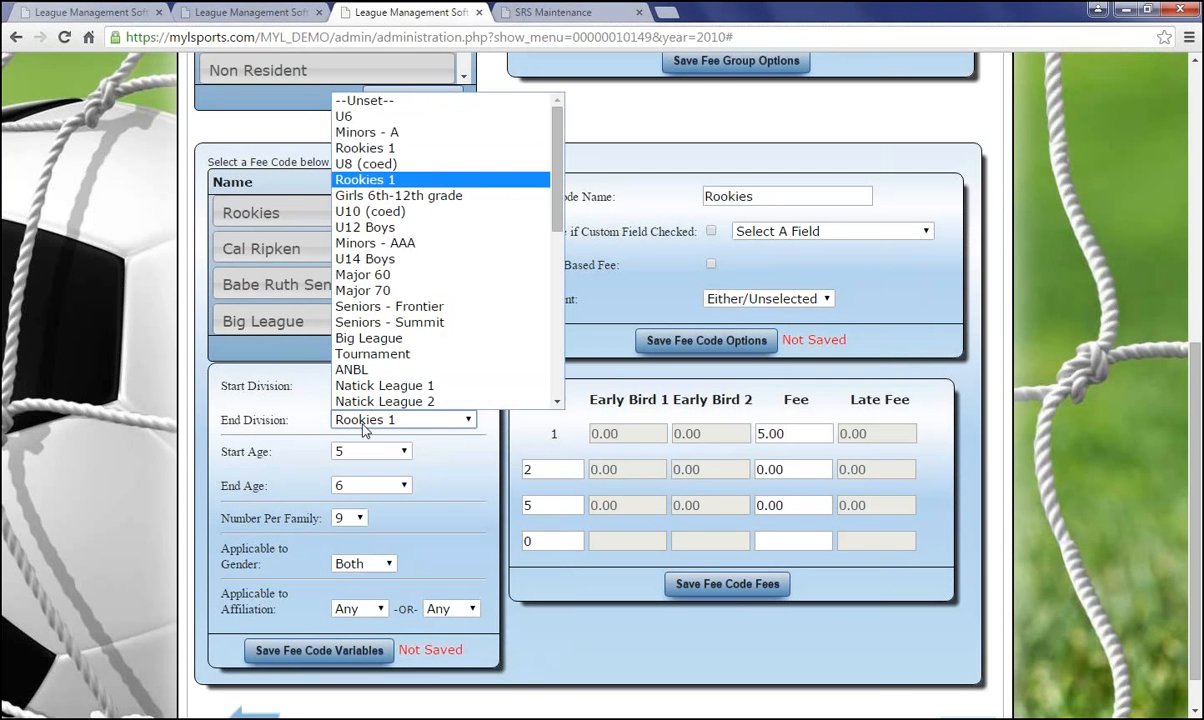
click(372, 183)
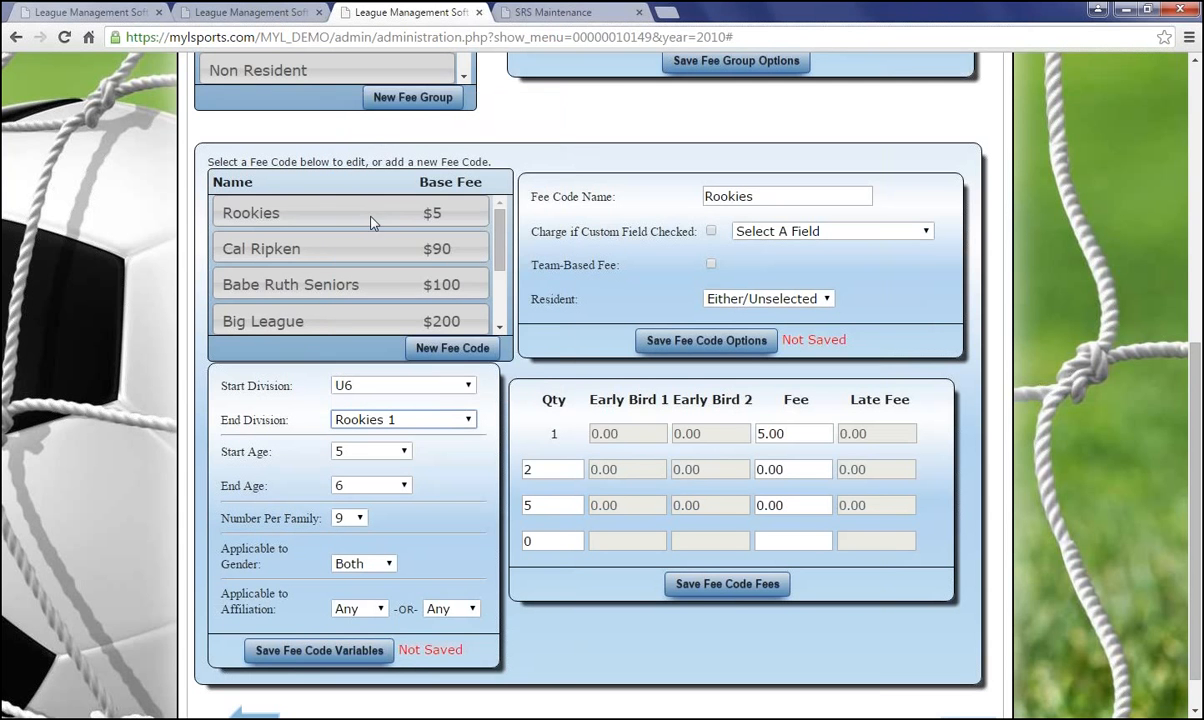
click(376, 420)
click(272, 427)
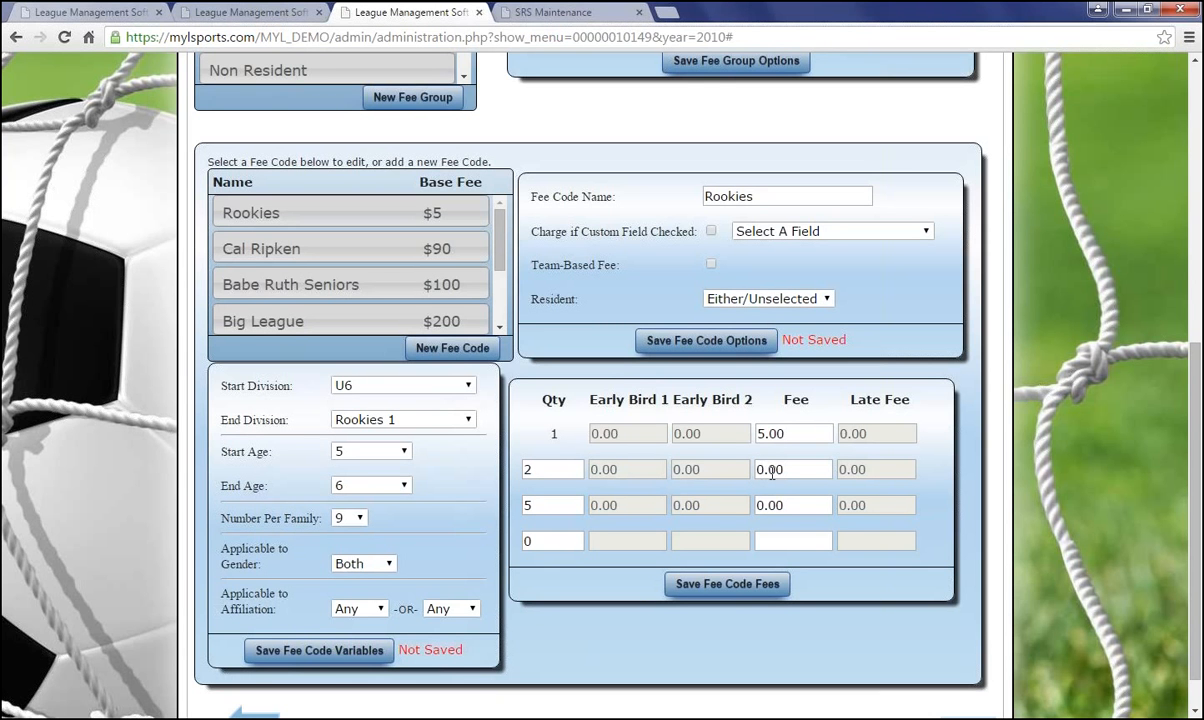
In the Rookies fees grid, replace the quantity 2 fee with 4.00 and quantity 5 with 3.00
click(766, 471)
key(BackSpace)
text(4)
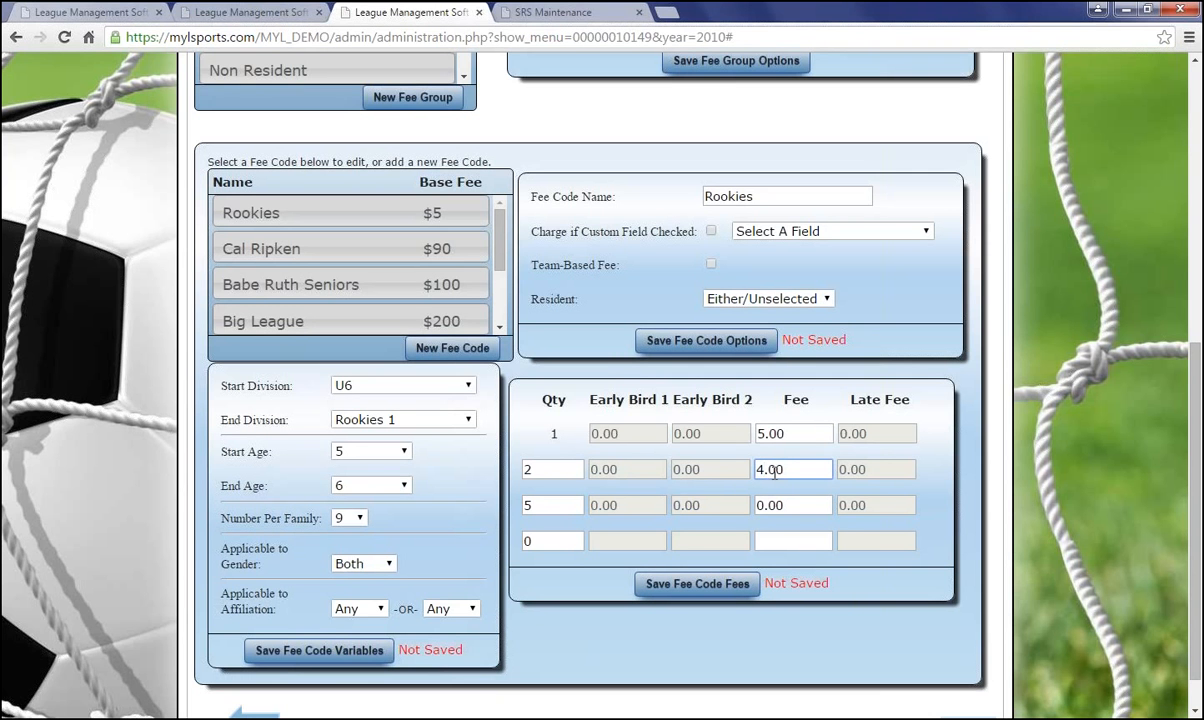
click(763, 537)
click(545, 505)
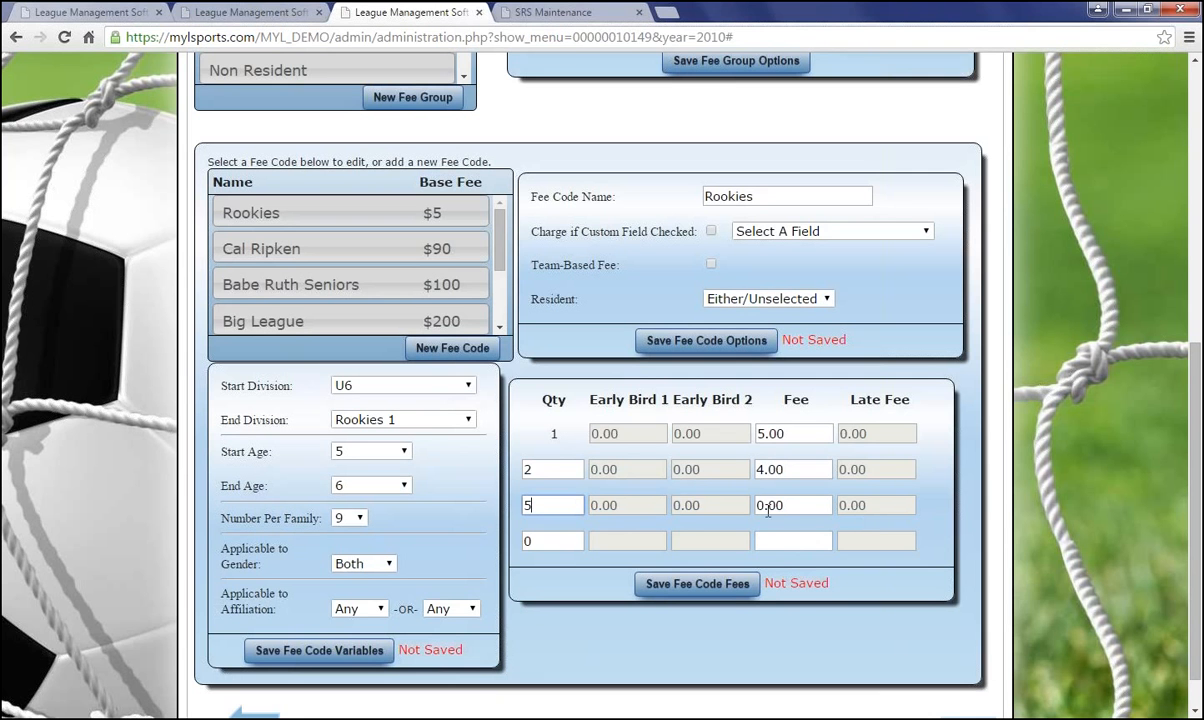
click(787, 505)
key(BackSpace)
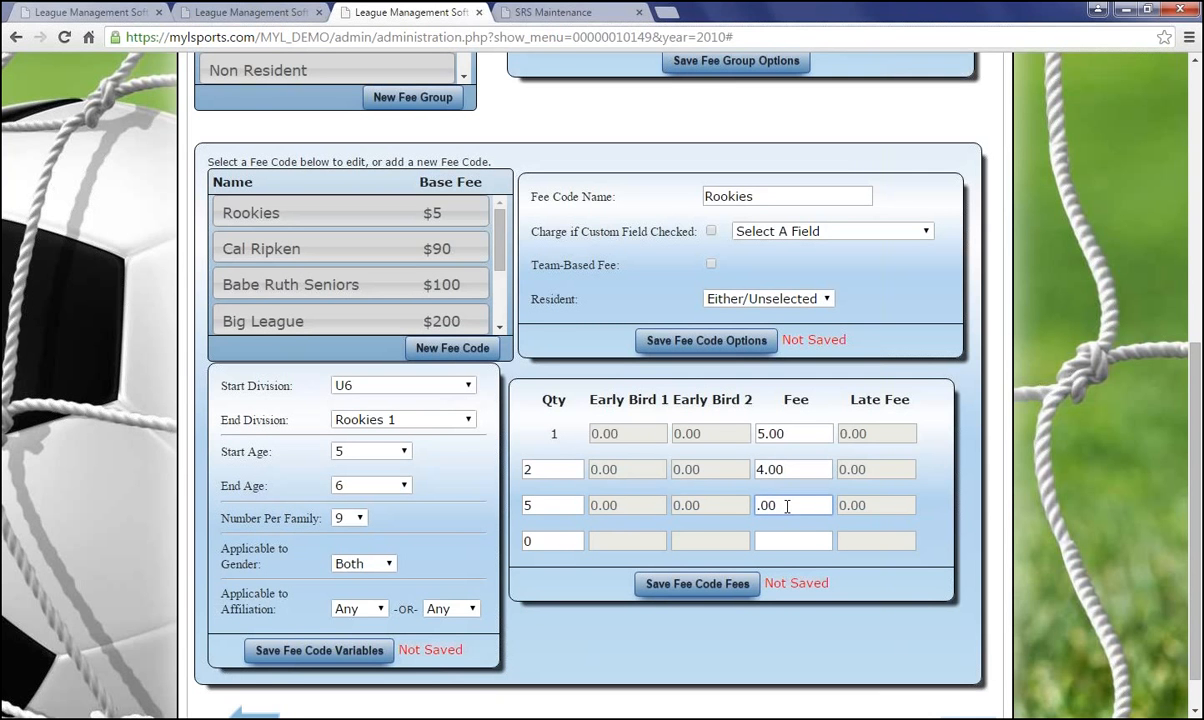
text(3)
scroll(709, 373, up, 3)
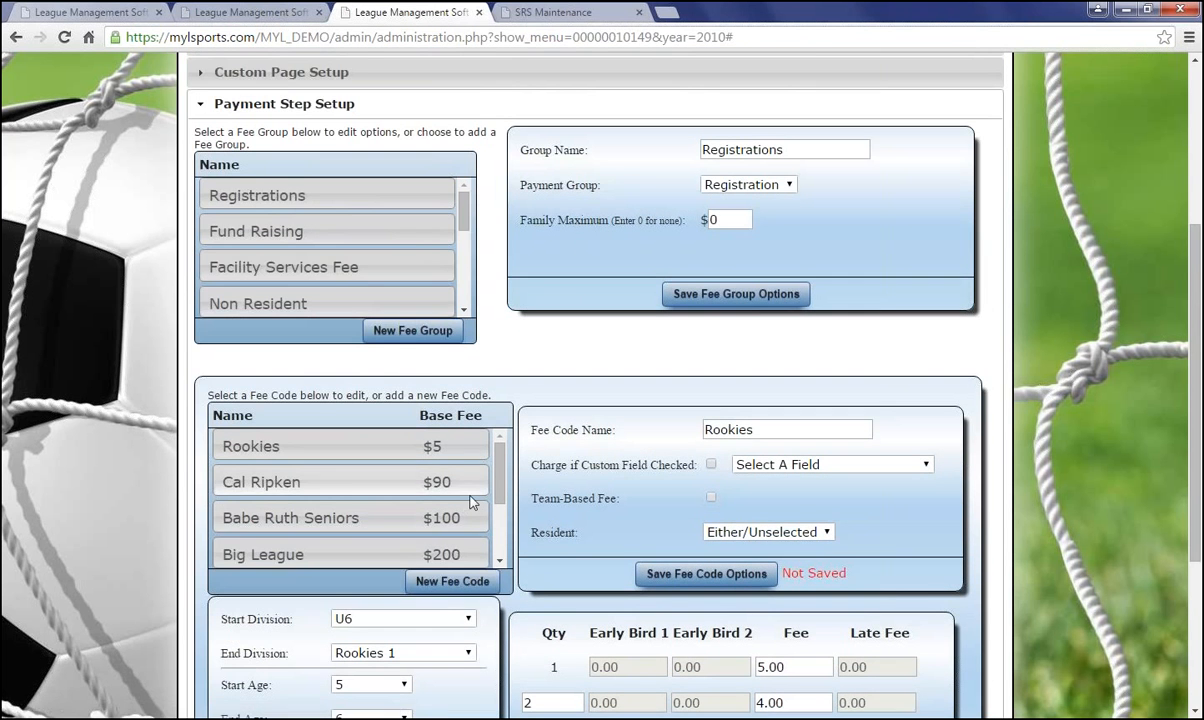
Create a new fee code named 'test' and save its options
click(452, 581)
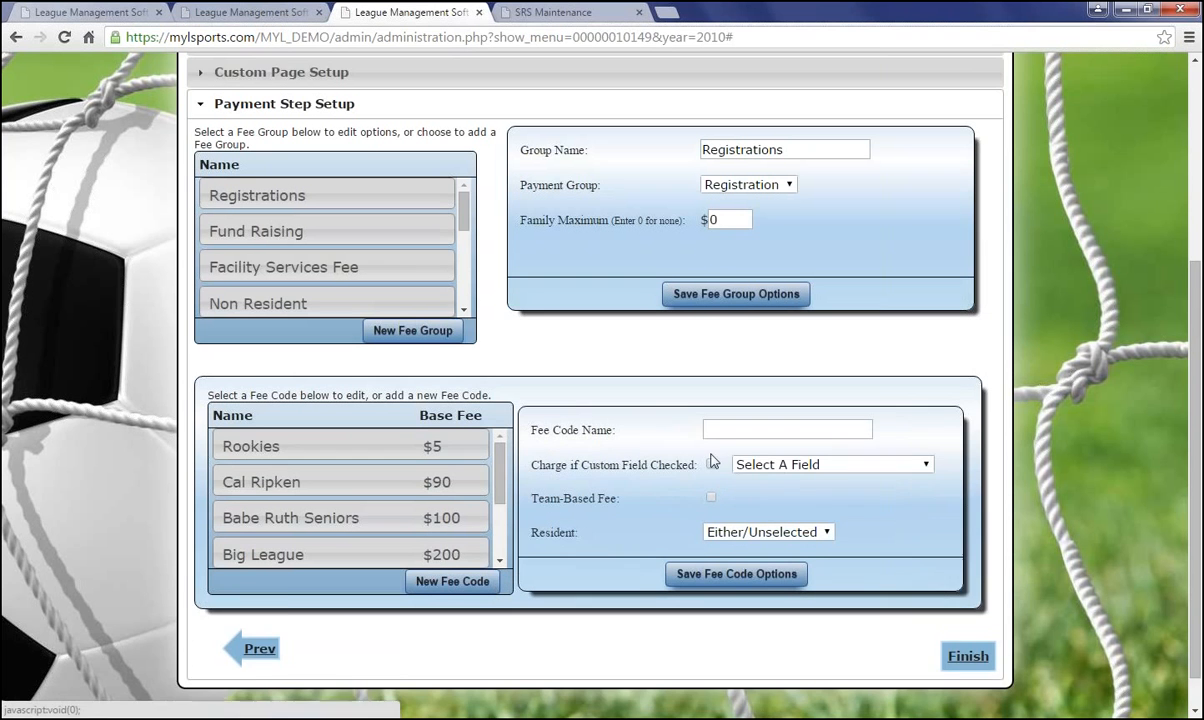
scroll(718, 455, down, 1)
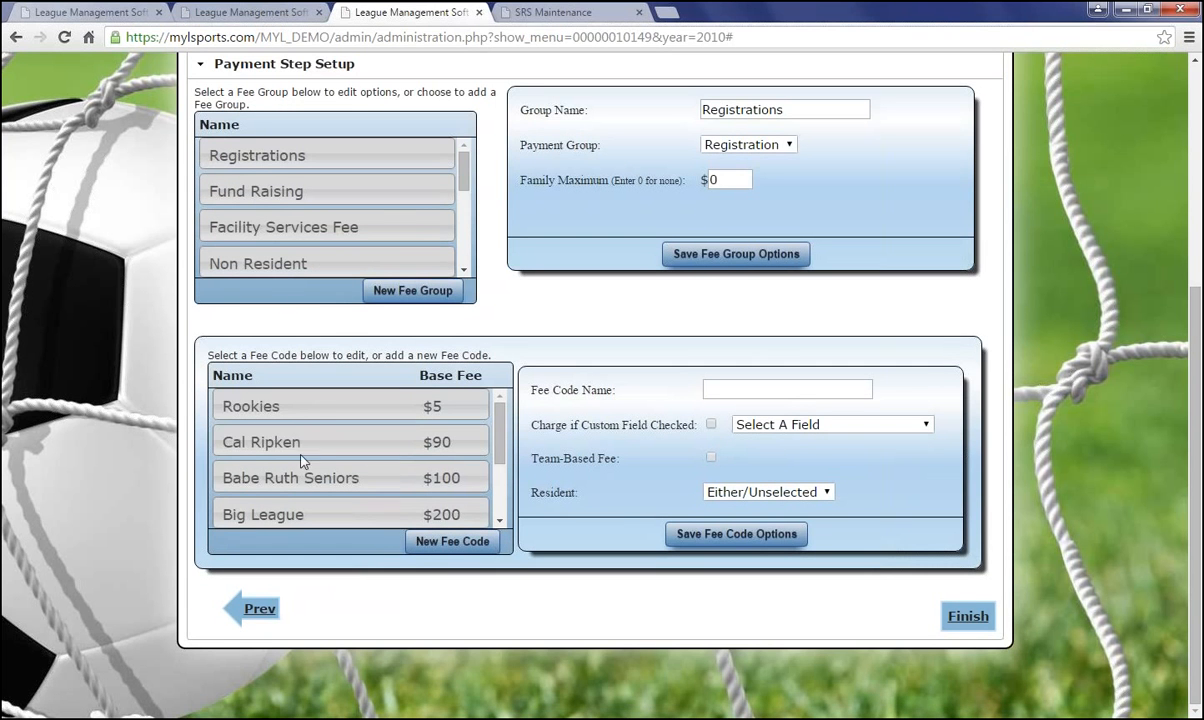
scroll(303, 461, down, 2)
click(824, 393)
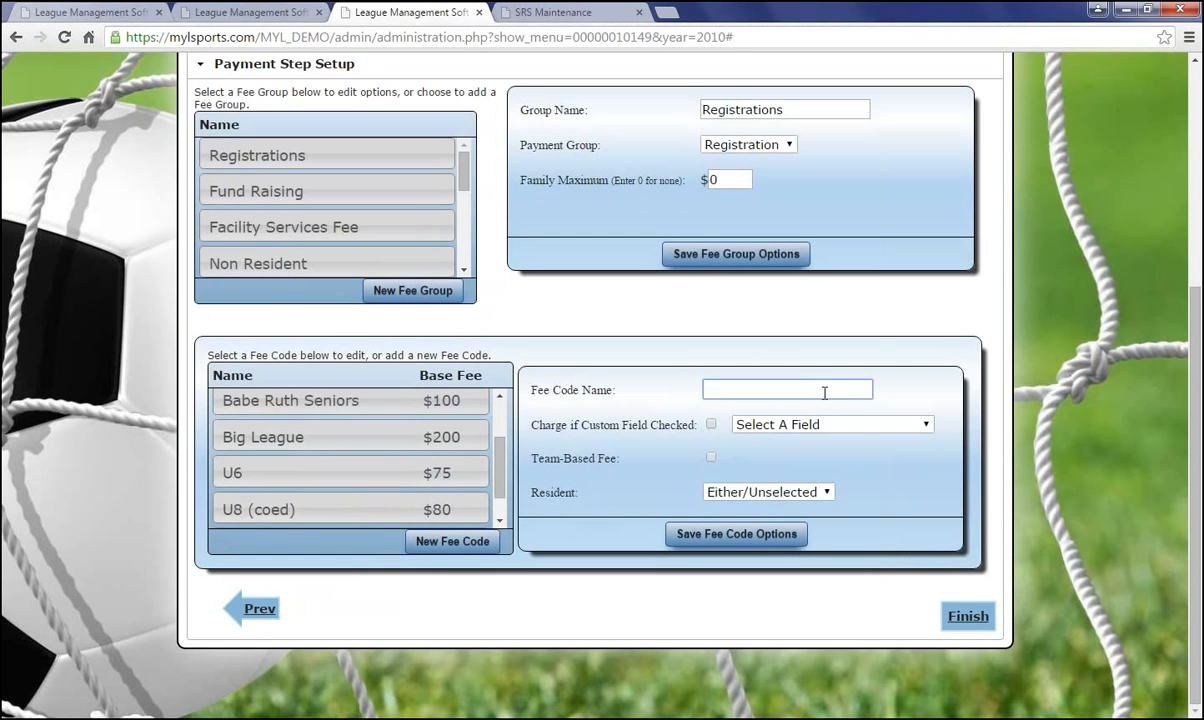
text(test)
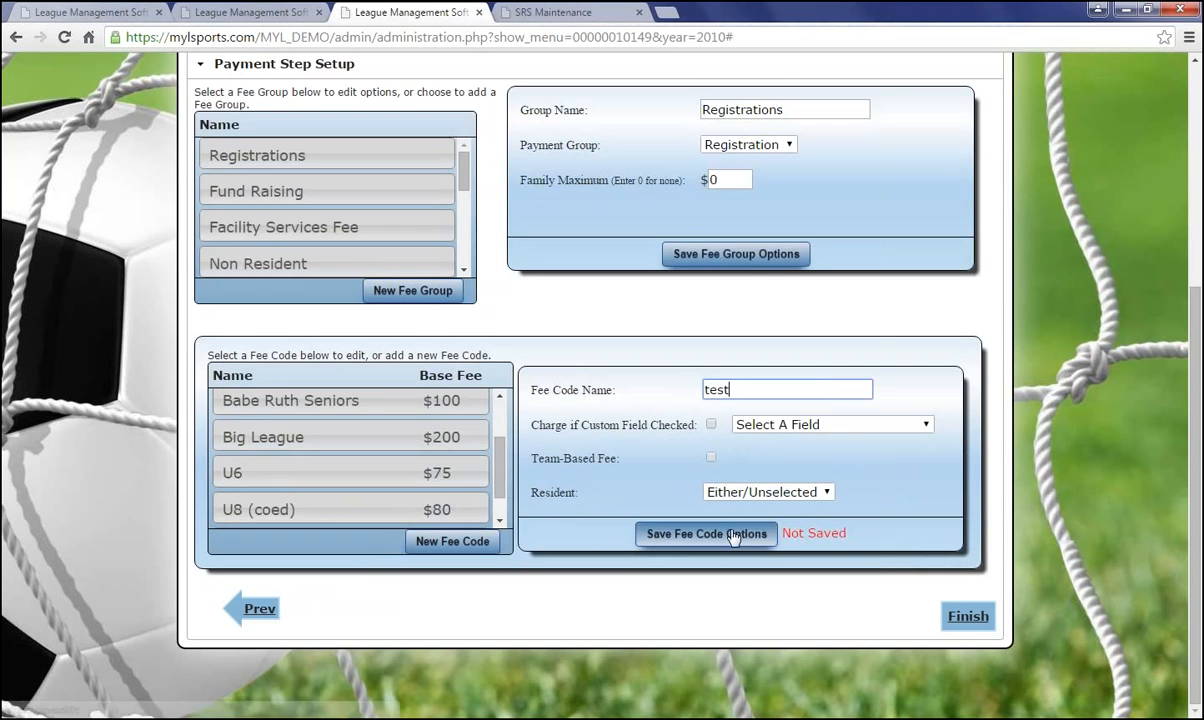
click(674, 533)
Save the test fee code's variables and fees
scroll(327, 455, down, 2)
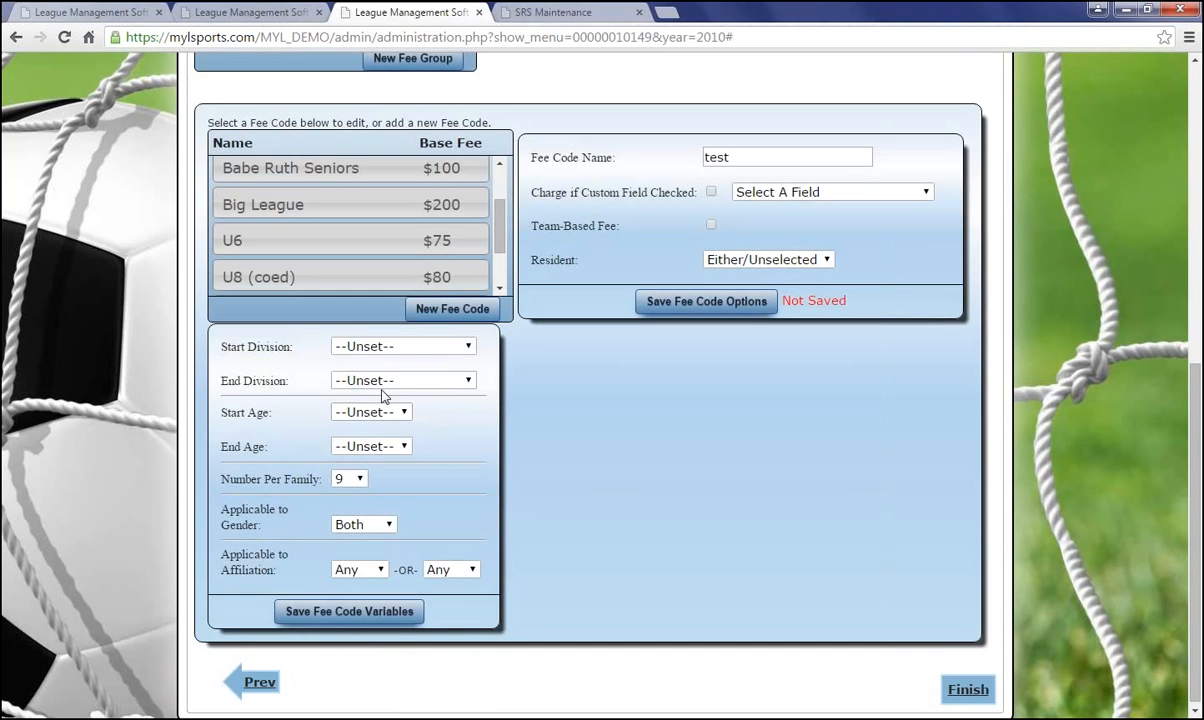
scroll(365, 600, up, 1)
click(365, 603)
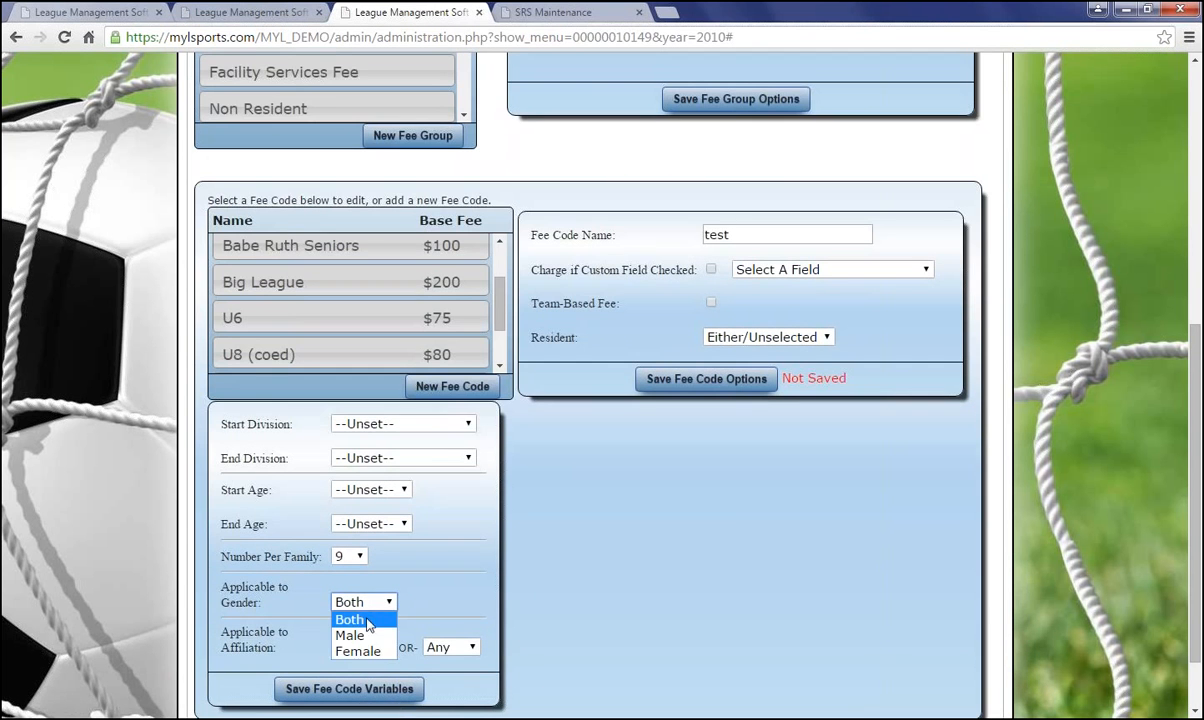
click(349, 688)
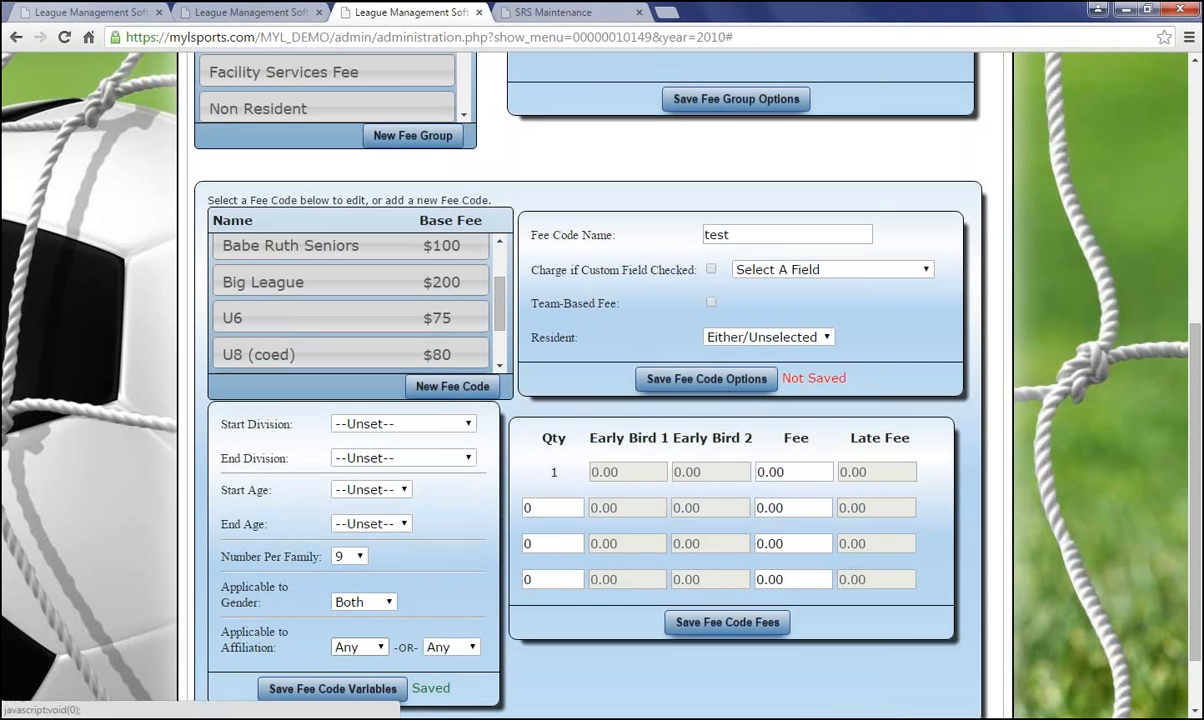
click(766, 624)
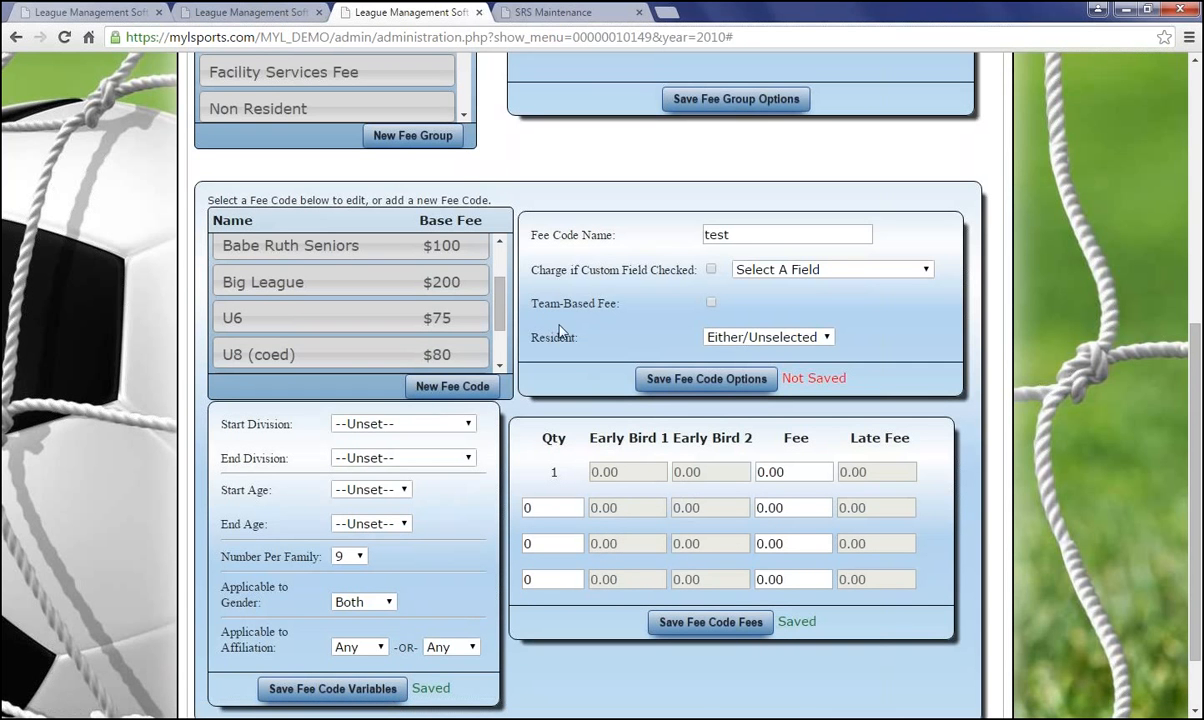
Finish the registration setup wizard and confirm
drag(503, 328, 502, 373)
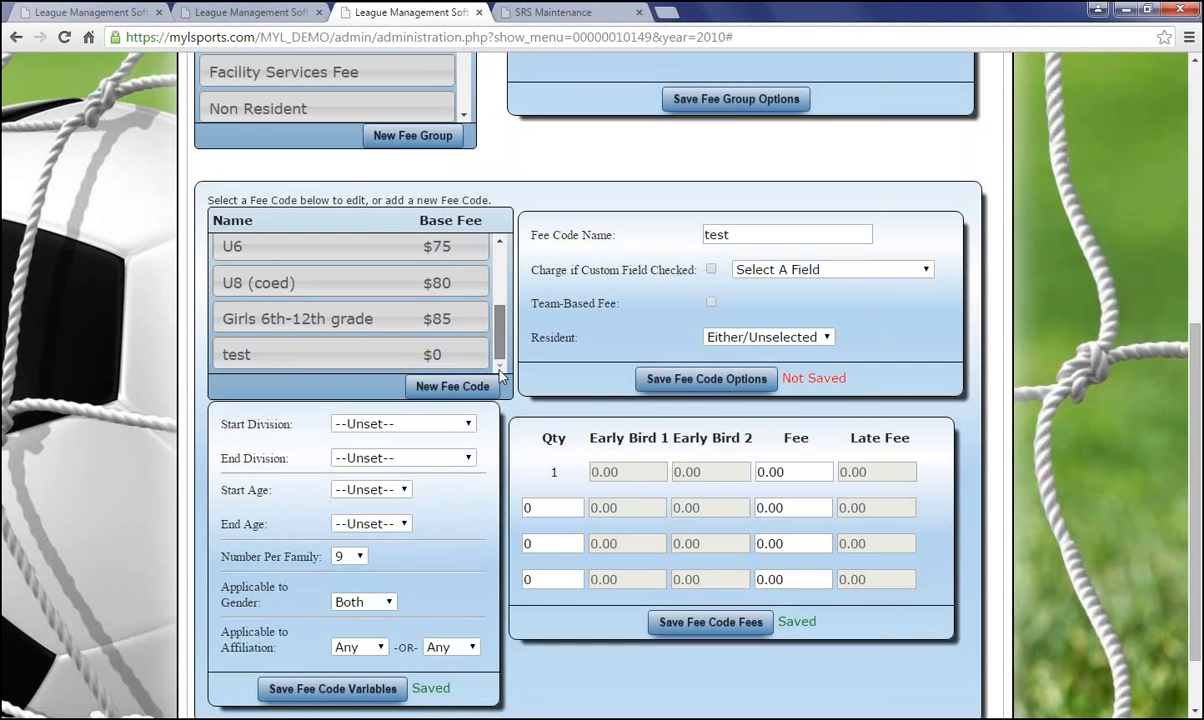
scroll(500, 372, up, 3)
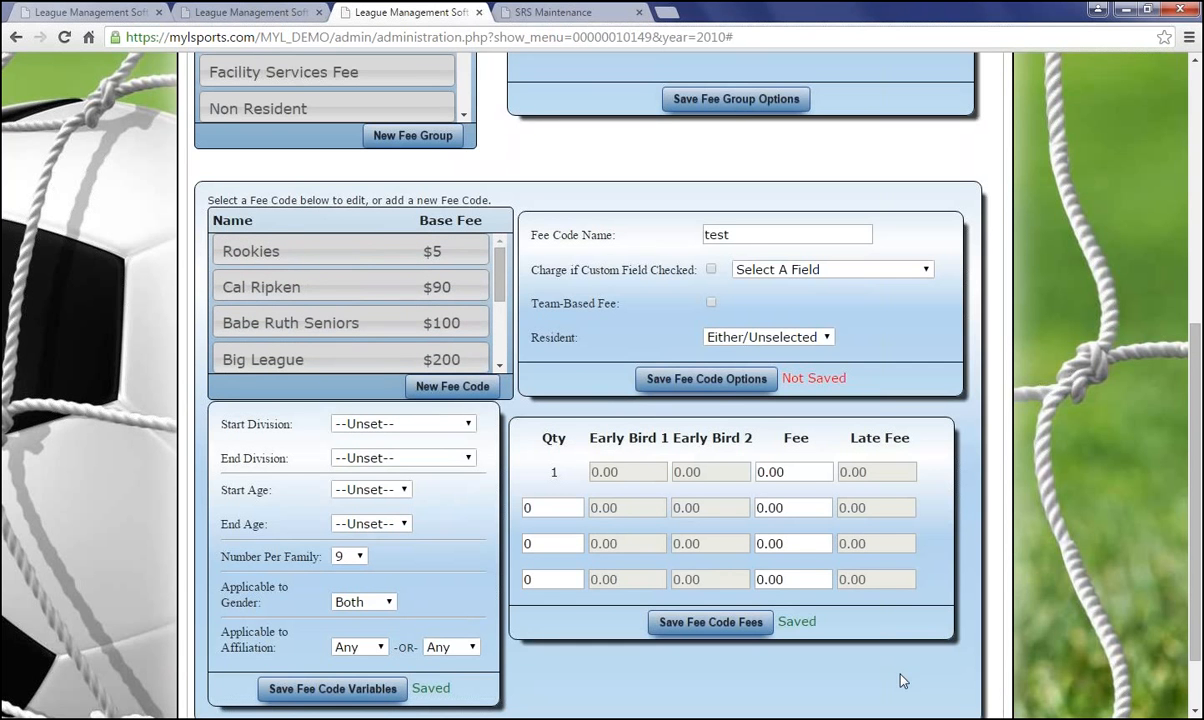
scroll(900, 680, down, 2)
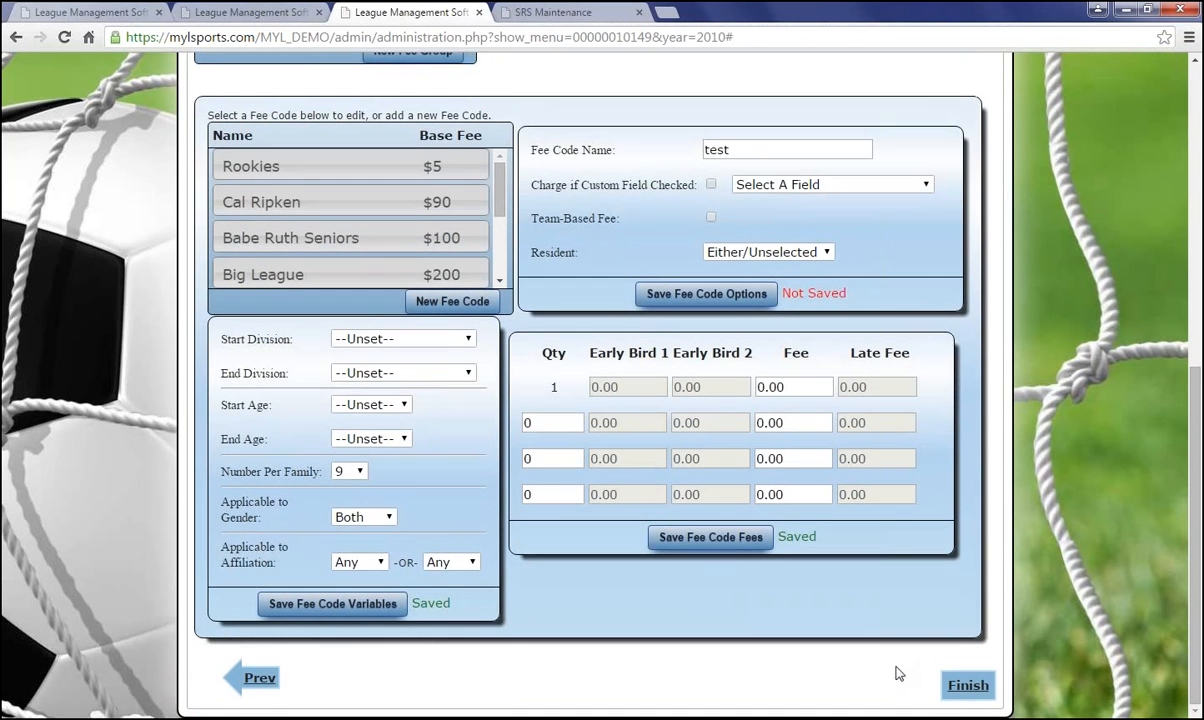
click(969, 688)
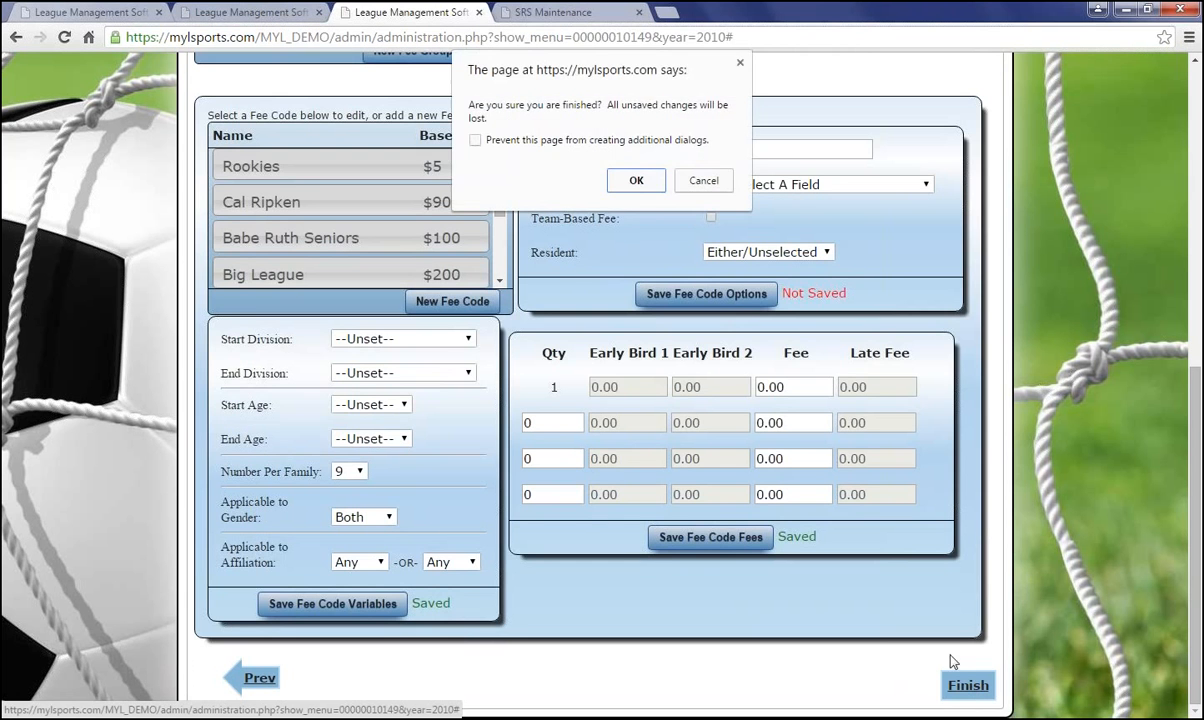
click(636, 180)
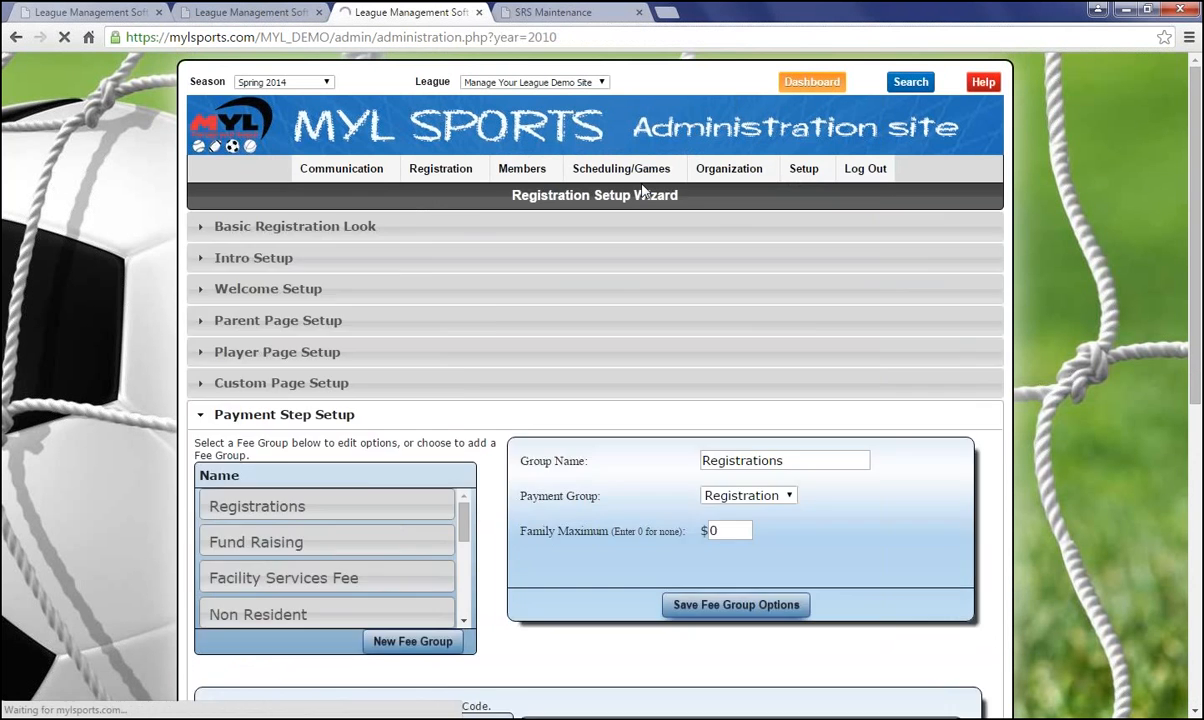